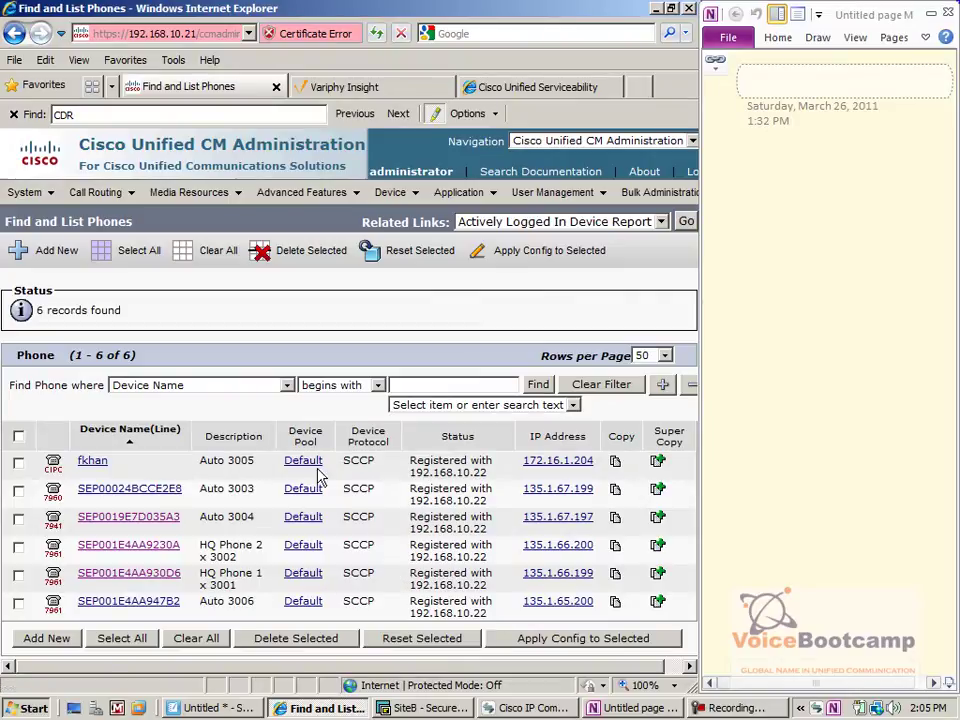
Find phone SEP0019E7D035A3 (Auto 3004, IP 135.1.67.197) in the list and open its configuration
{"action": "left_click_drag", "start_coordinate": [253, 516], "coordinate": [199, 516]}
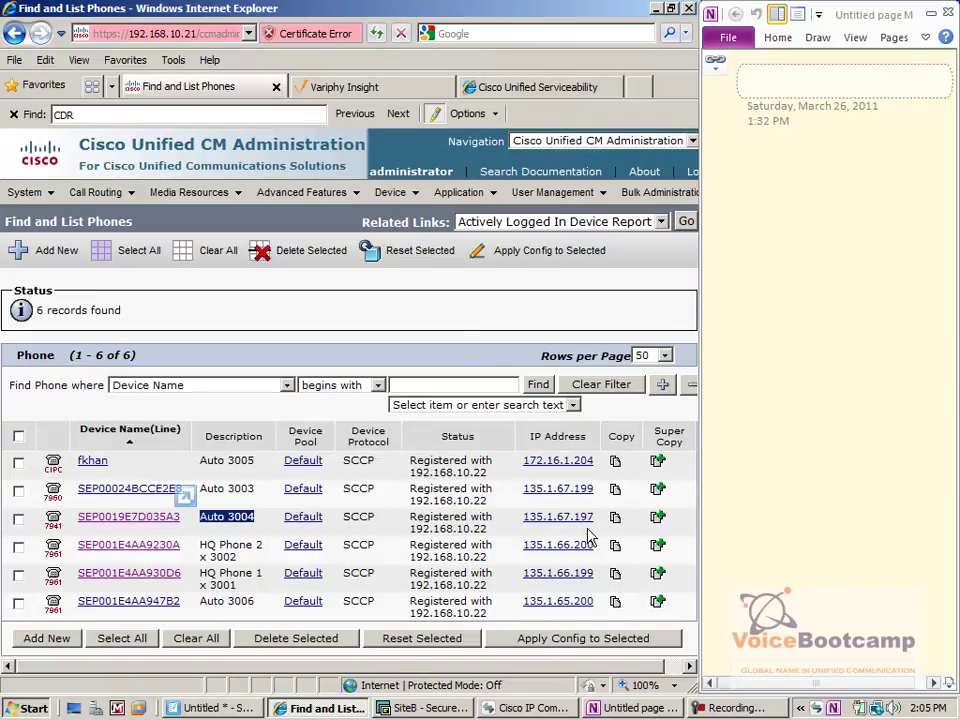
{"action": "left_click_drag", "start_coordinate": [604, 519], "coordinate": [507, 532]}
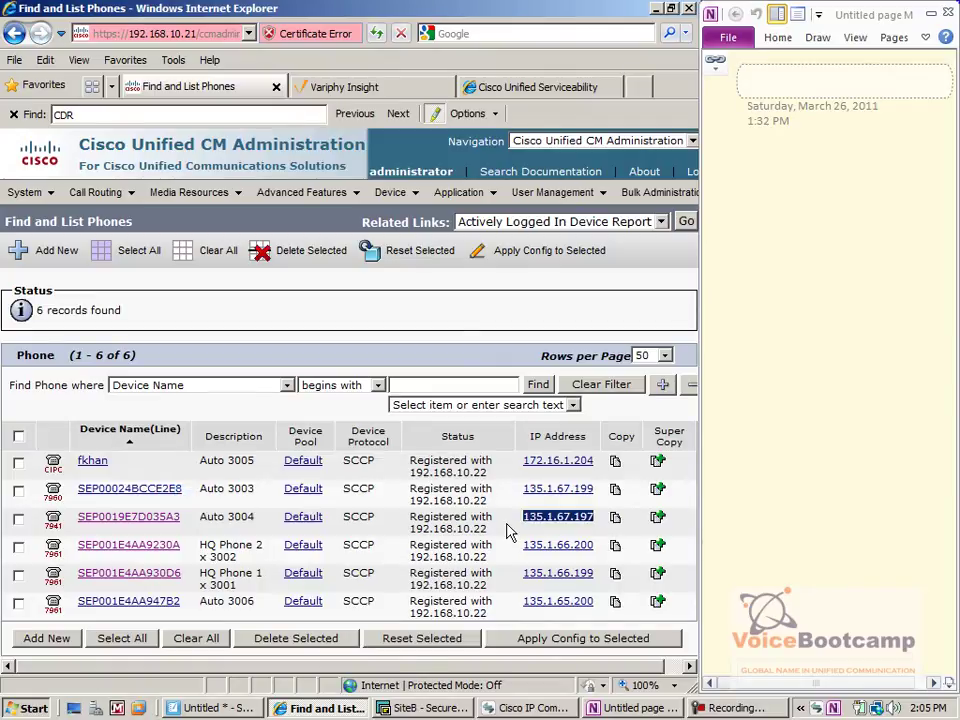
{"action": "left_click_drag", "start_coordinate": [197, 522], "coordinate": [79, 519]}
{"action": "left_click", "coordinate": [200, 542]}
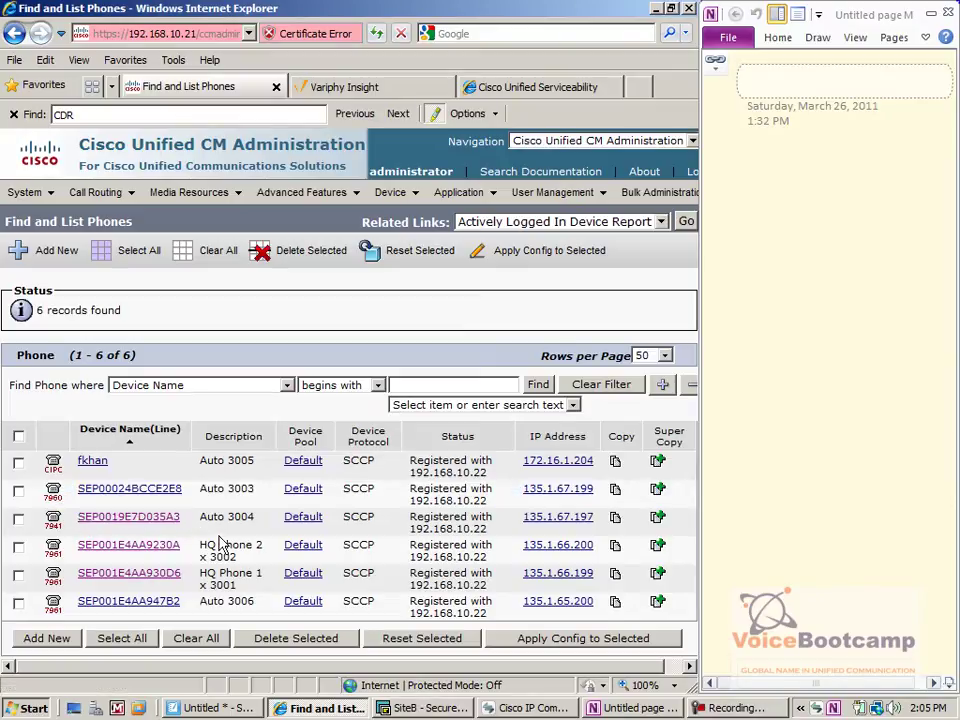
{"action": "left_click", "coordinate": [116, 524]}
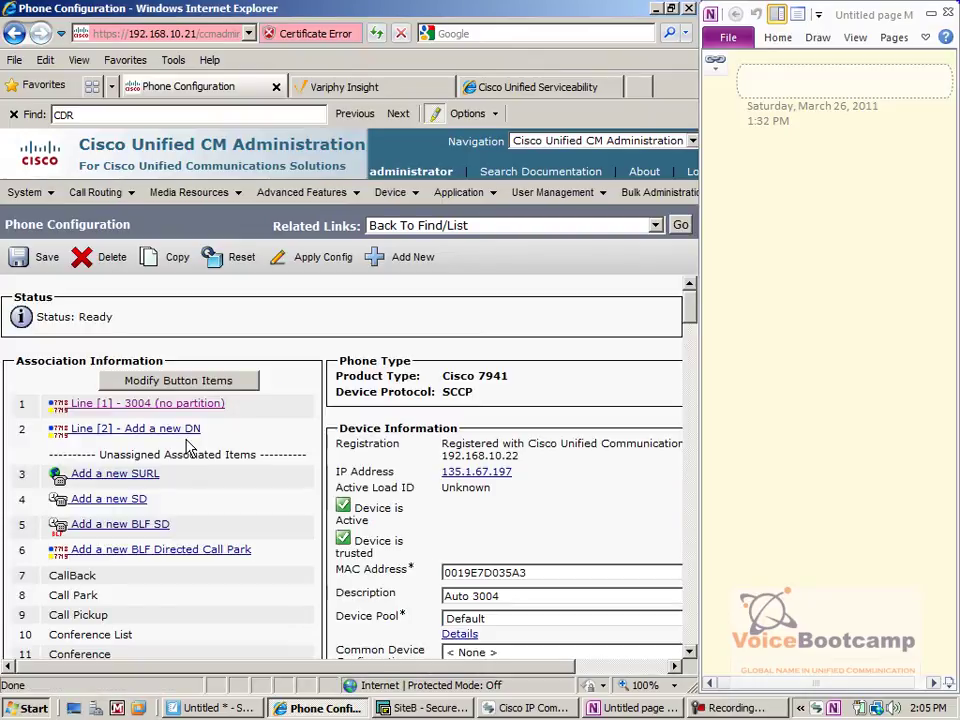
In Variphy Insight, search all phones in Rack 1 Cluster's Control Phones list
{"action": "left_click", "coordinate": [344, 88]}
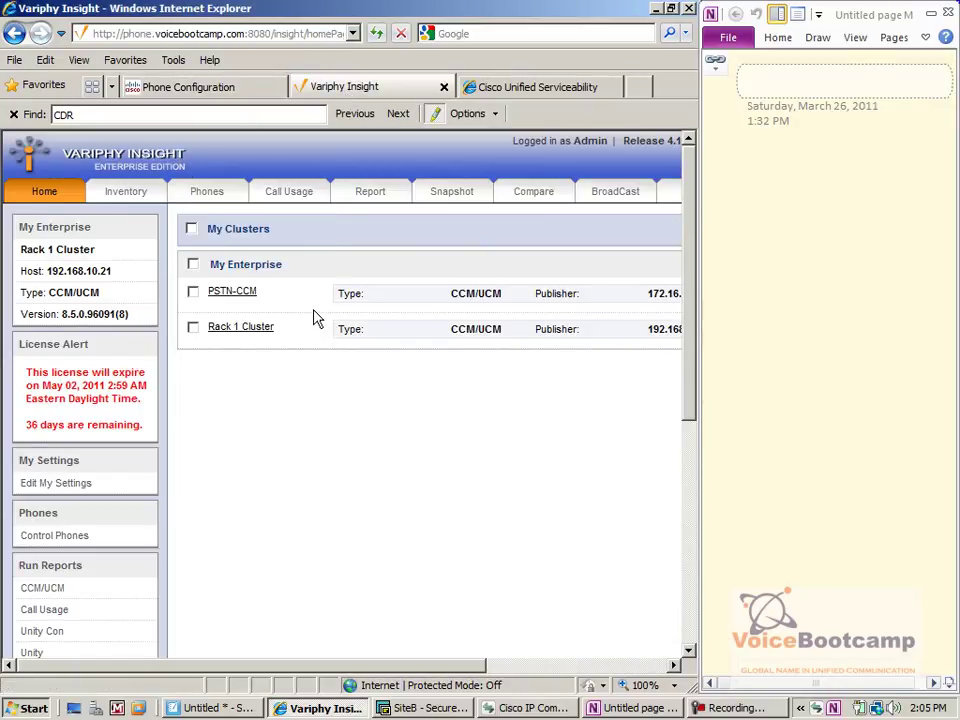
{"action": "left_click", "coordinate": [228, 334]}
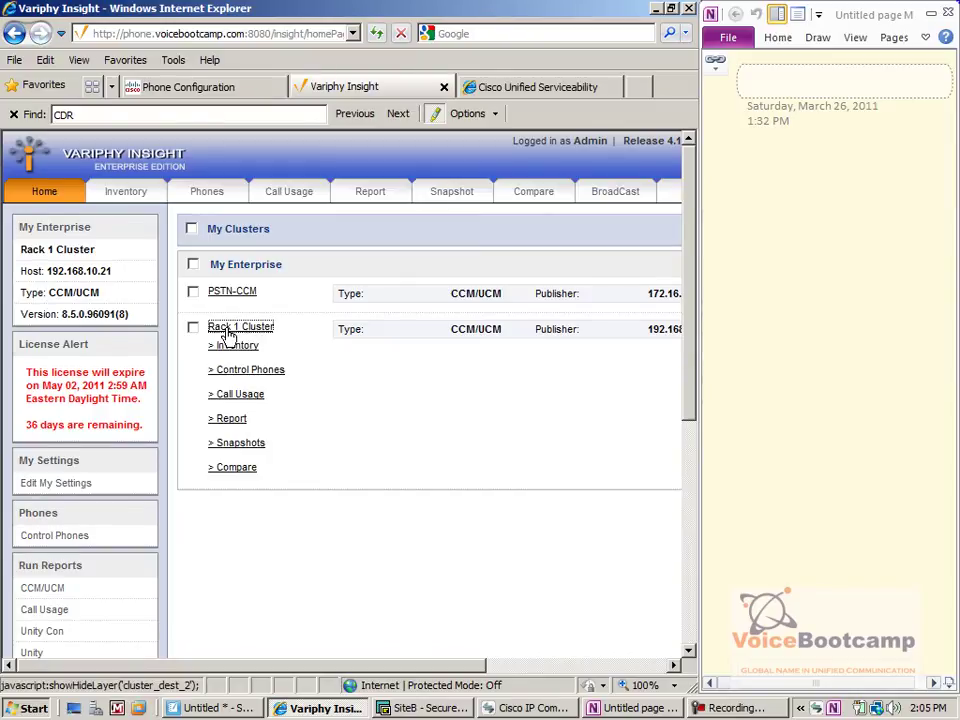
{"action": "left_click", "coordinate": [264, 371]}
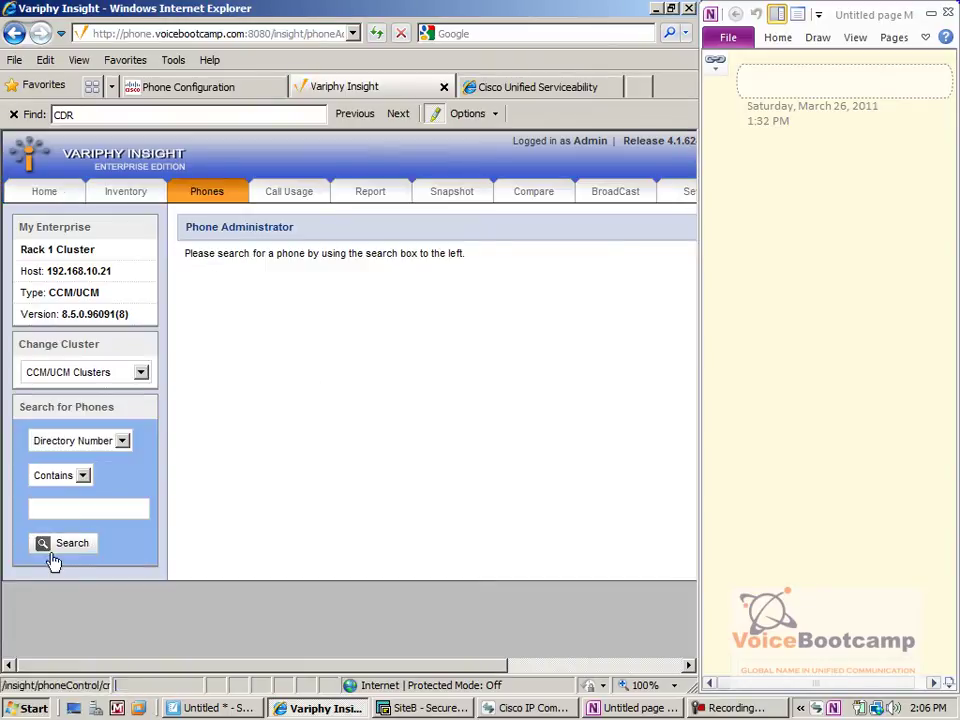
{"action": "left_click", "coordinate": [80, 551]}
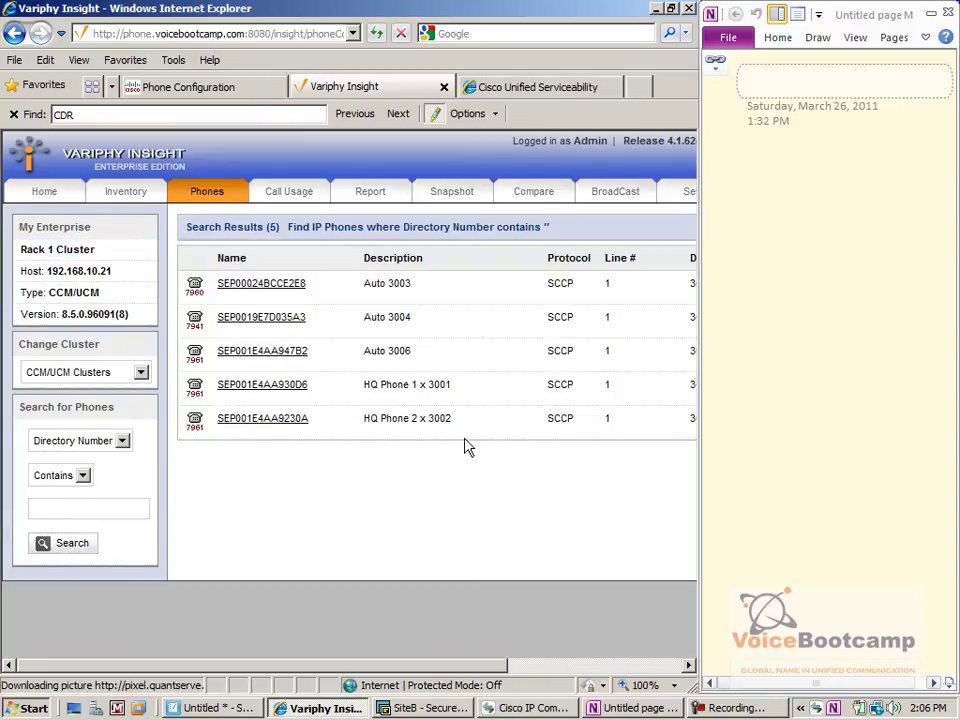
Open remote control of phone SEP0019E7D035A3 (Auto 3004) and minimize the softphone window
{"action": "left_click_drag", "start_coordinate": [446, 326], "coordinate": [358, 326]}
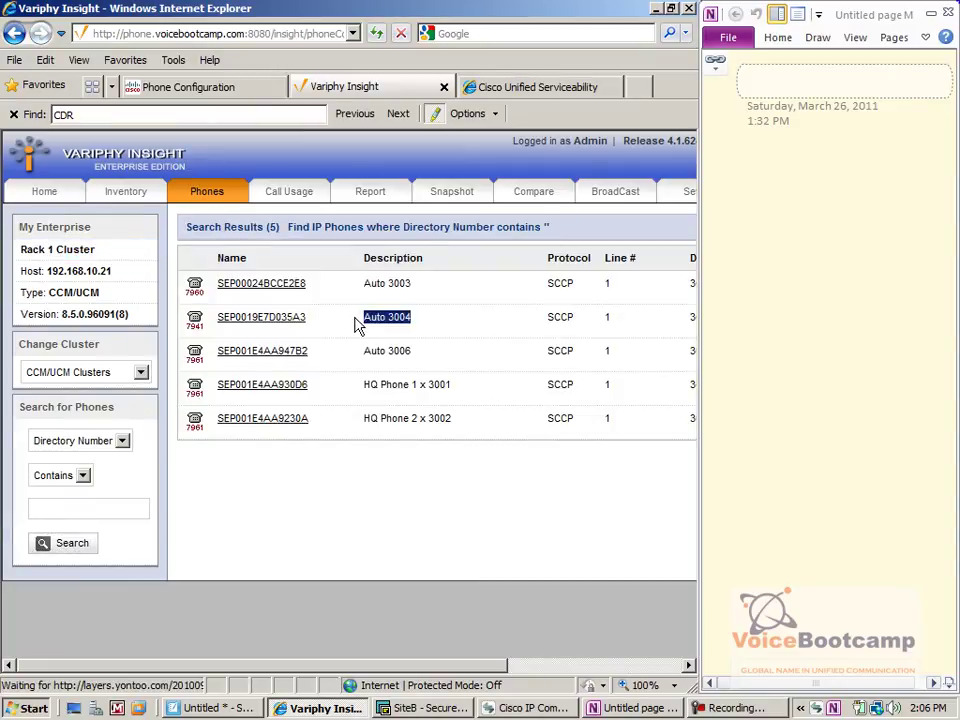
{"action": "left_click", "coordinate": [269, 319]}
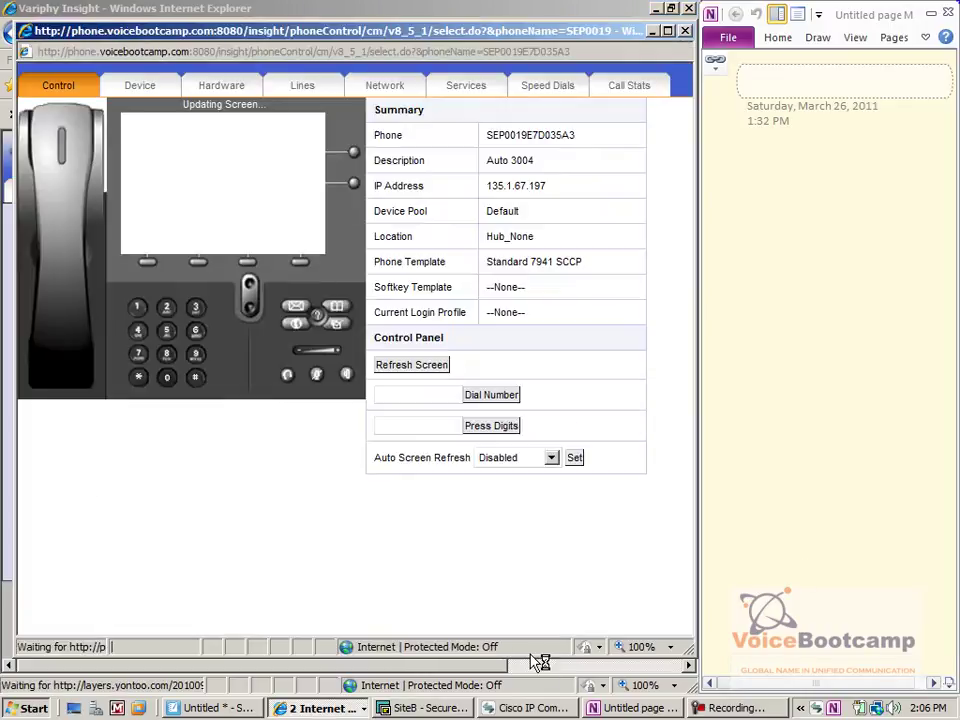
{"action": "left_click", "coordinate": [530, 708]}
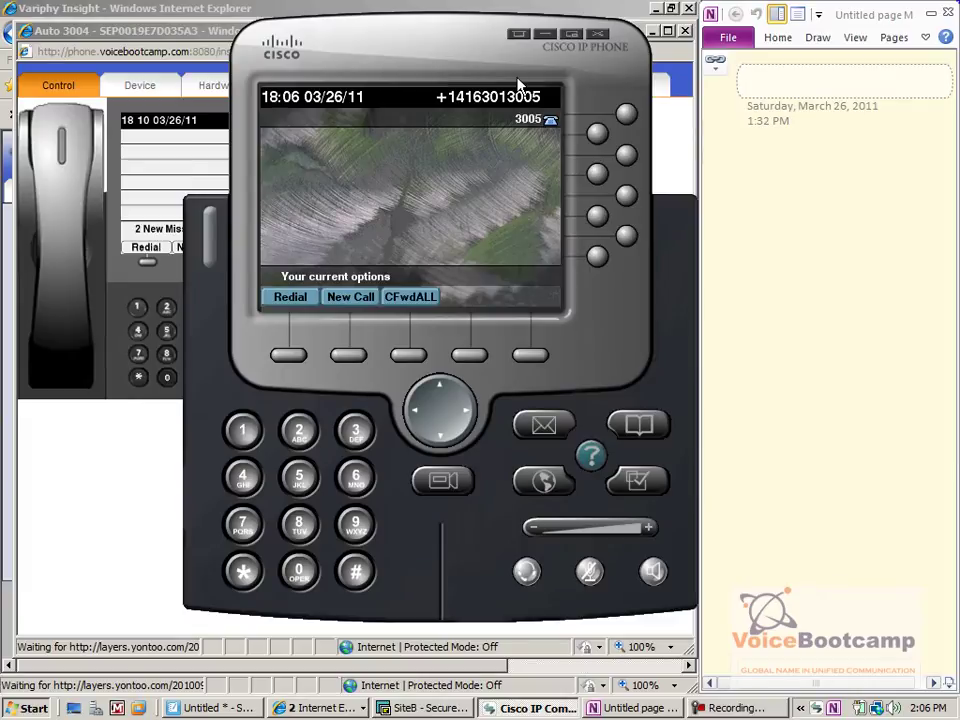
{"action": "left_click", "coordinate": [545, 35]}
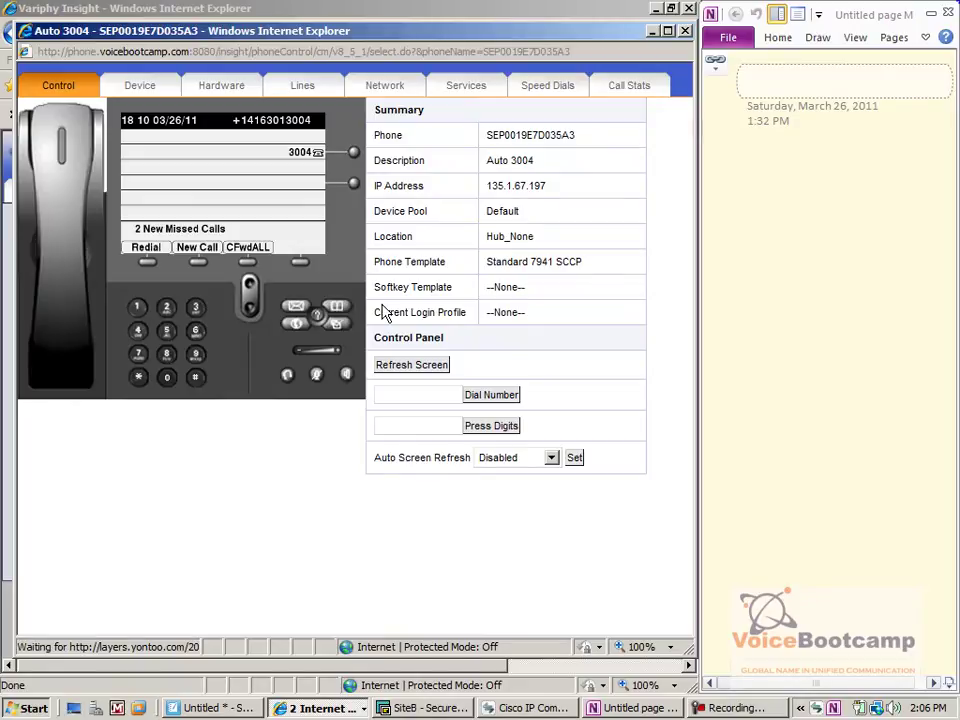
{"action": "left_click", "coordinate": [298, 707]}
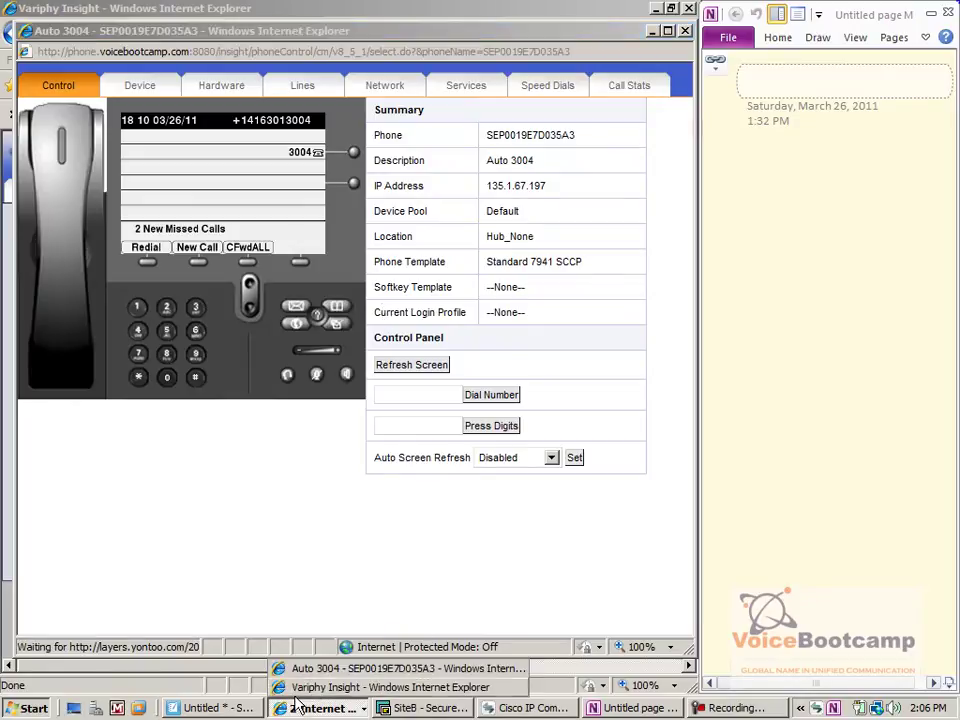
Replace phone SEP0019E7D035A3's Auto 3004 description with 'UK Phone 1 x 6001' and save it
{"action": "left_click", "coordinate": [330, 686]}
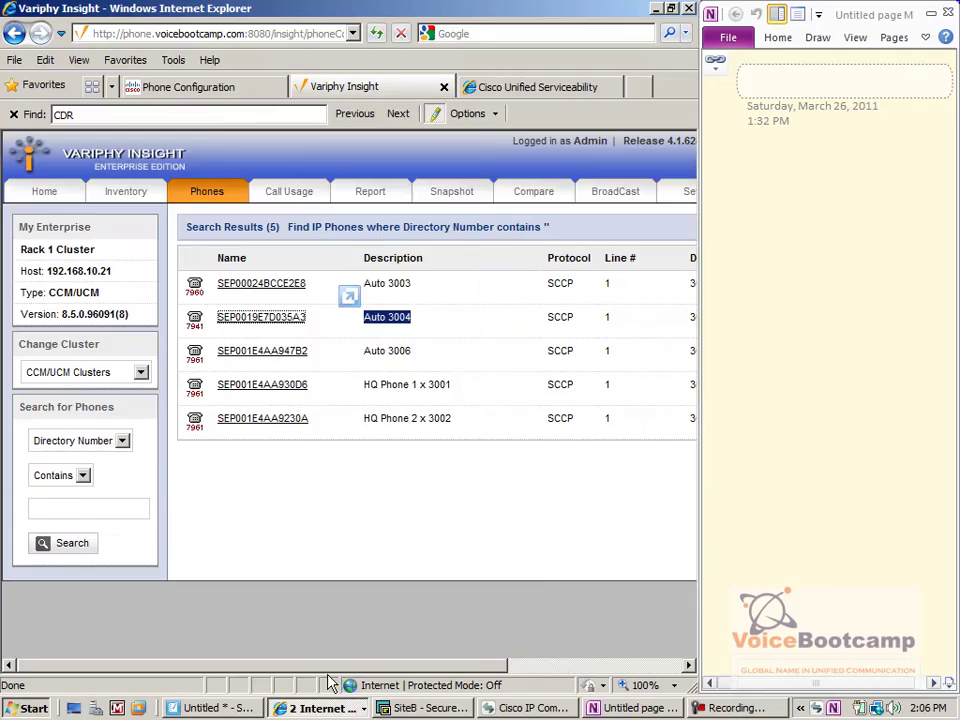
{"action": "left_click", "coordinate": [188, 87]}
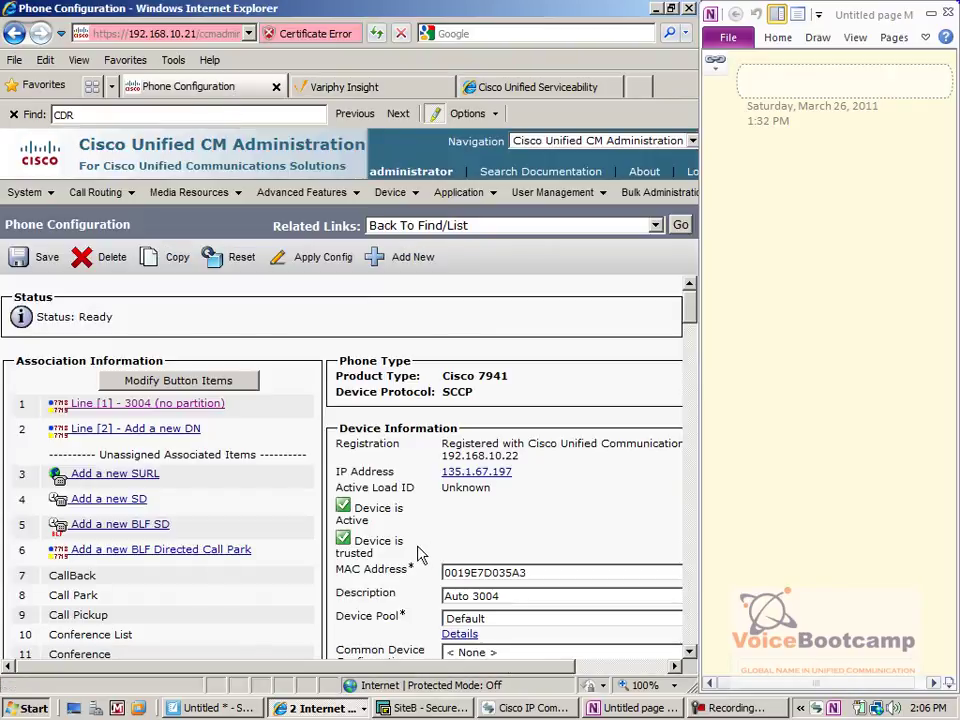
{"action": "scroll", "coordinate": [315, 410], "scroll_direction": "down", "scroll_amount": 2}
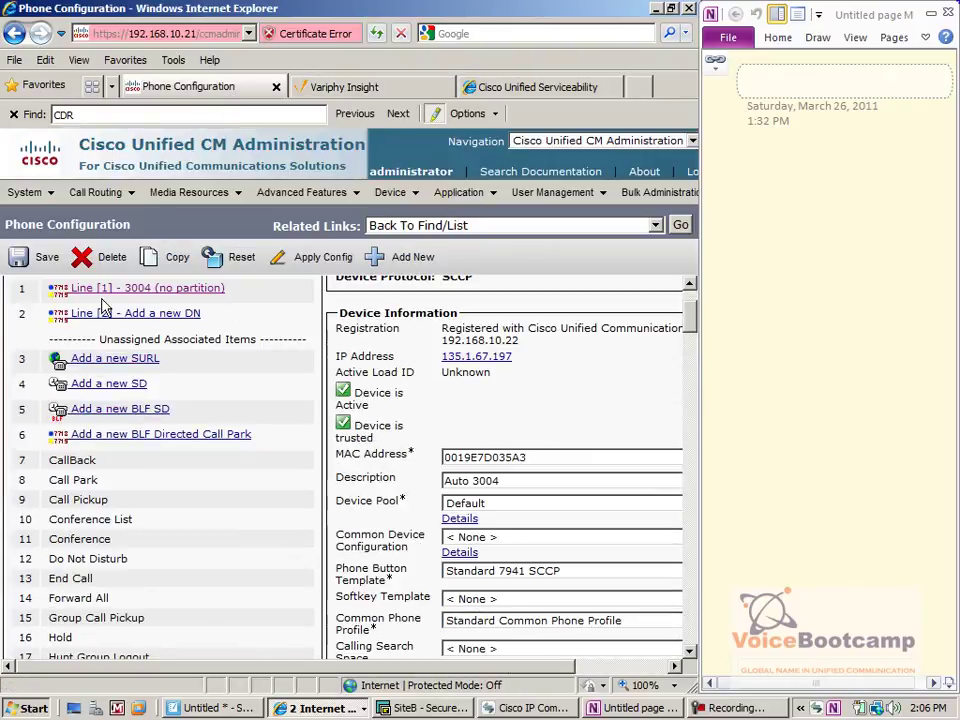
{"action": "left_click_drag", "start_coordinate": [506, 480], "coordinate": [400, 494]}
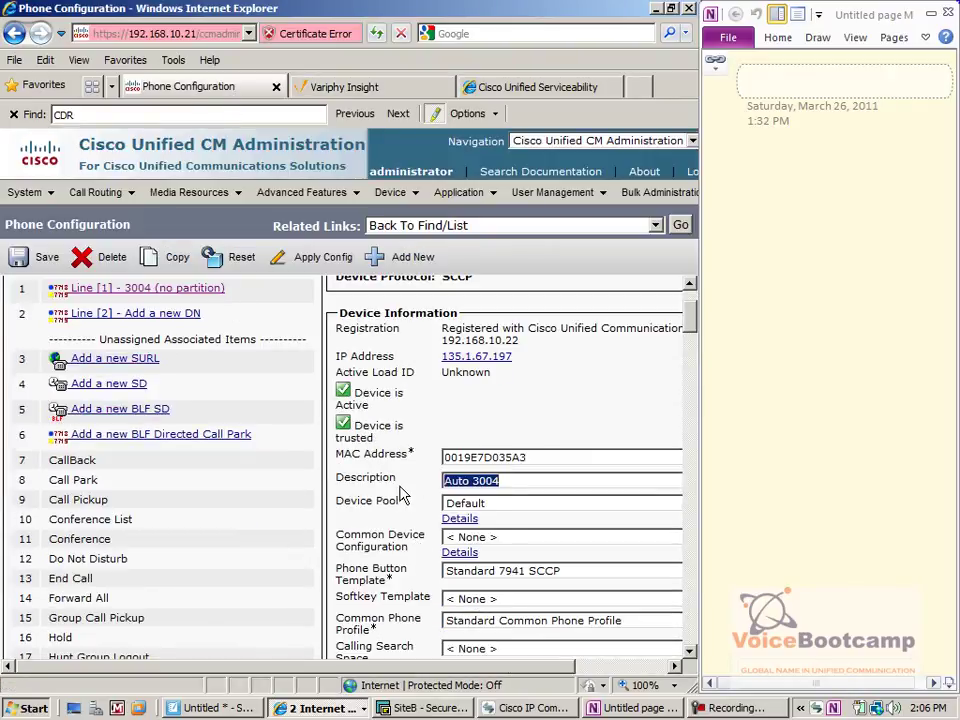
{"action": "type", "text": "UK Phone 1 x 3"}
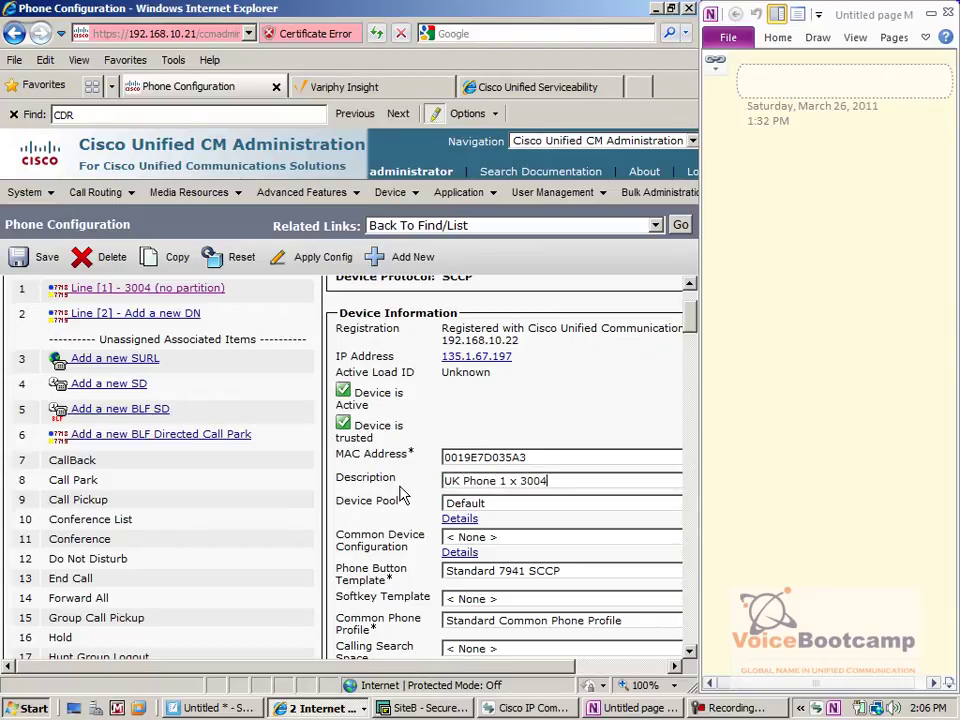
{"action": "type", "text": "6001"}
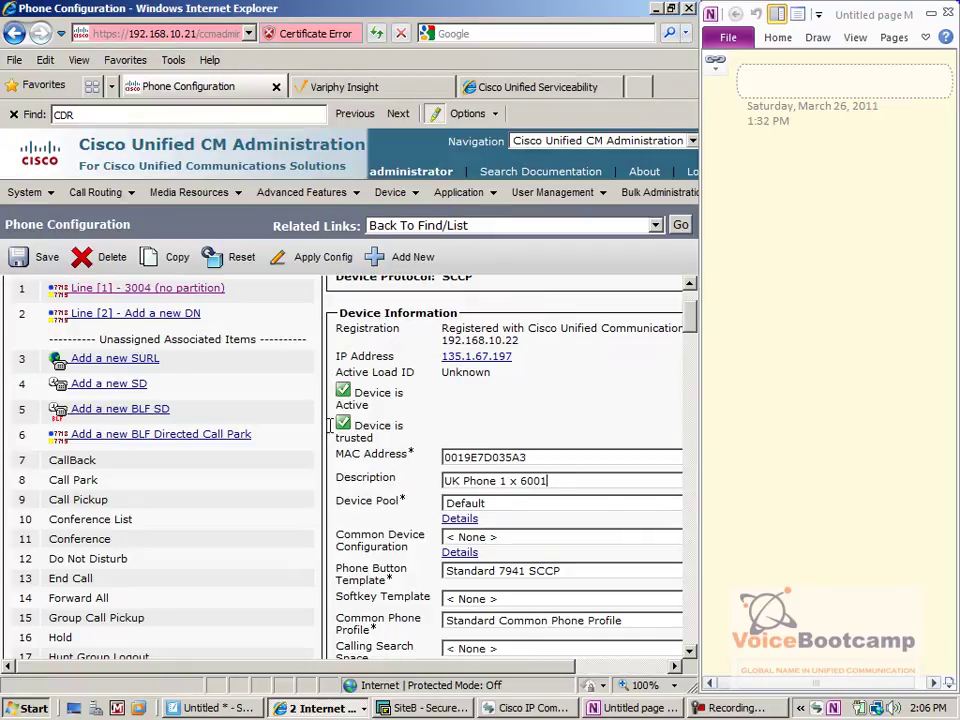
{"action": "left_click", "coordinate": [15, 257]}
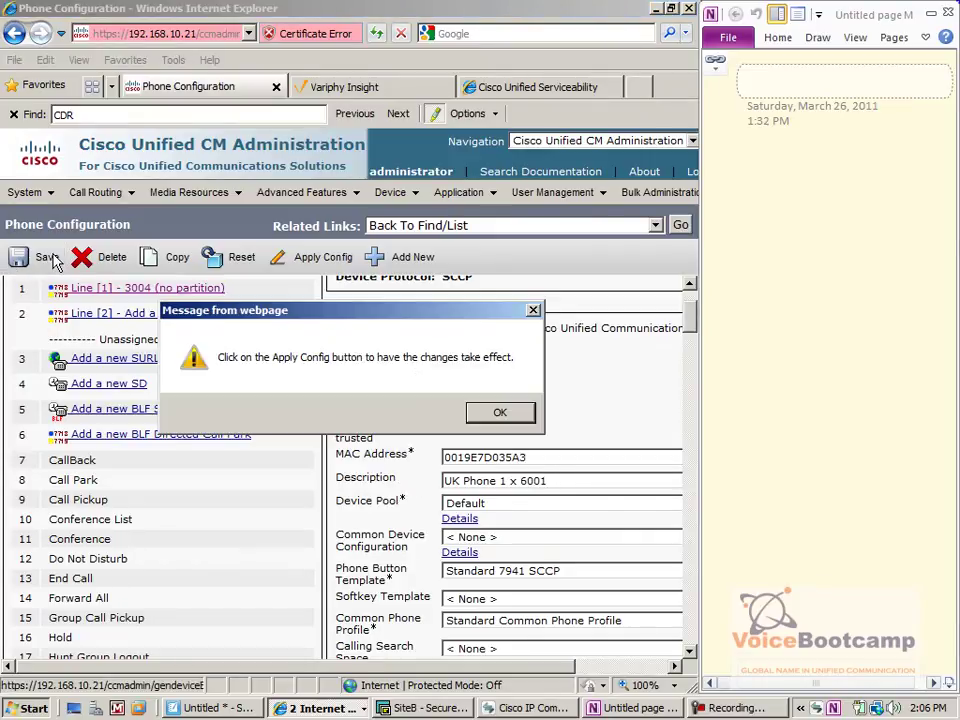
{"action": "left_click", "coordinate": [500, 414]}
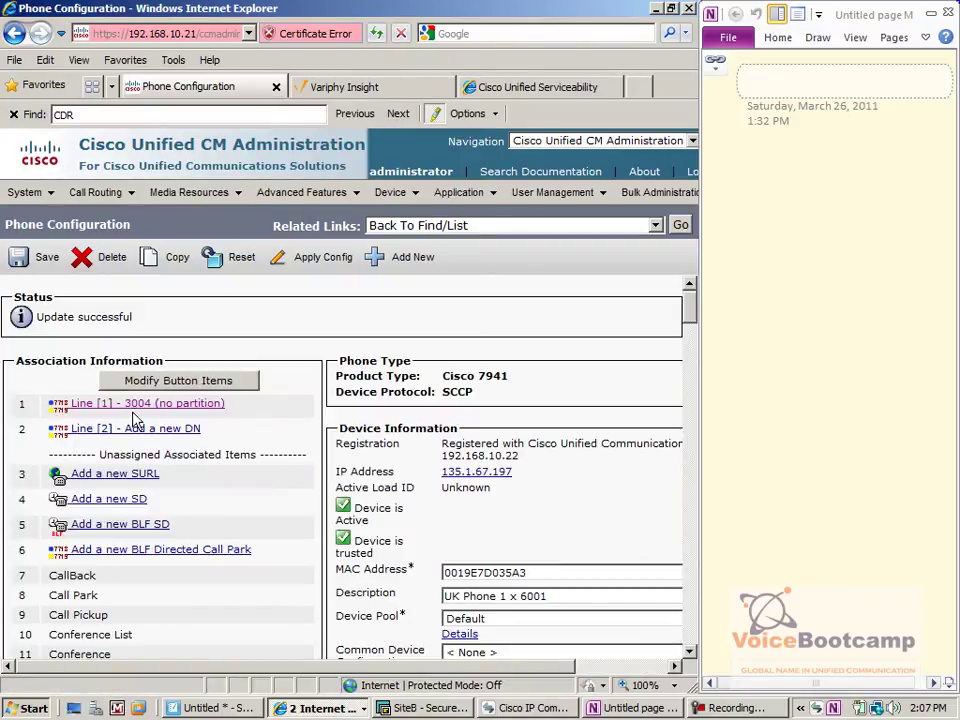
{"action": "left_click_drag", "start_coordinate": [228, 404], "coordinate": [88, 408]}
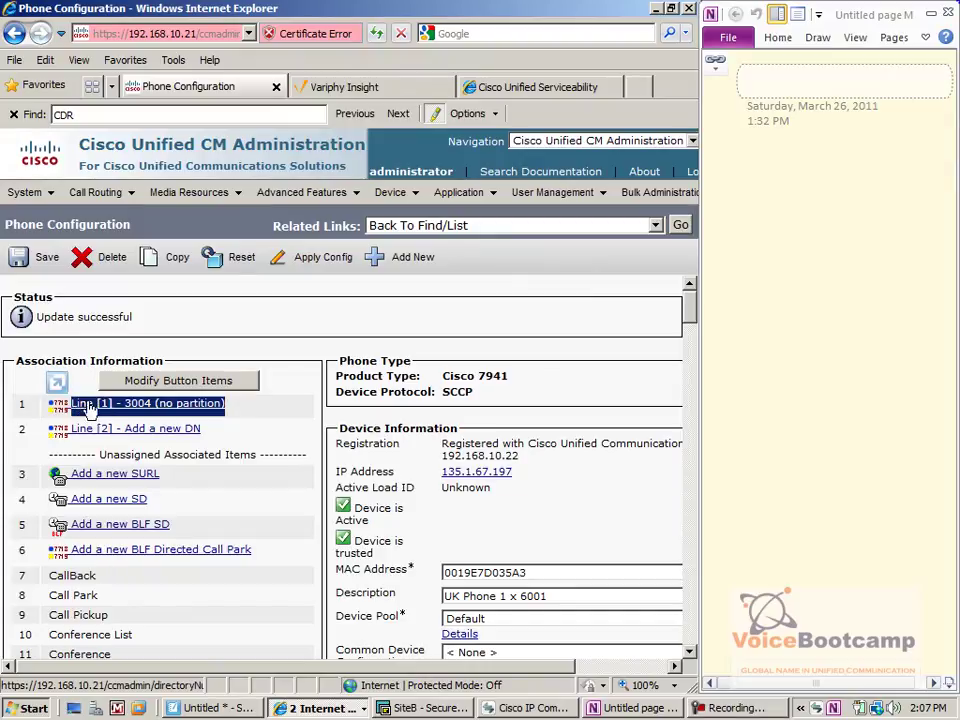
Save Line 1's directory number as 6001 instead of 3004, then return to the Auto 3004 control window
{"action": "left_click", "coordinate": [88, 407]}
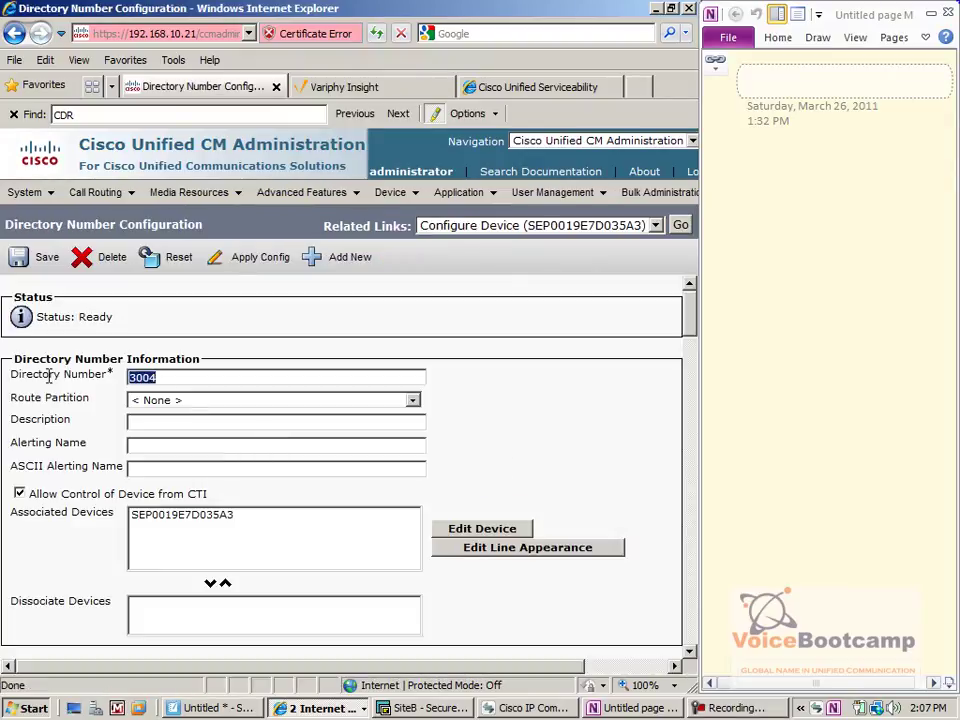
{"action": "type", "text": "6001"}
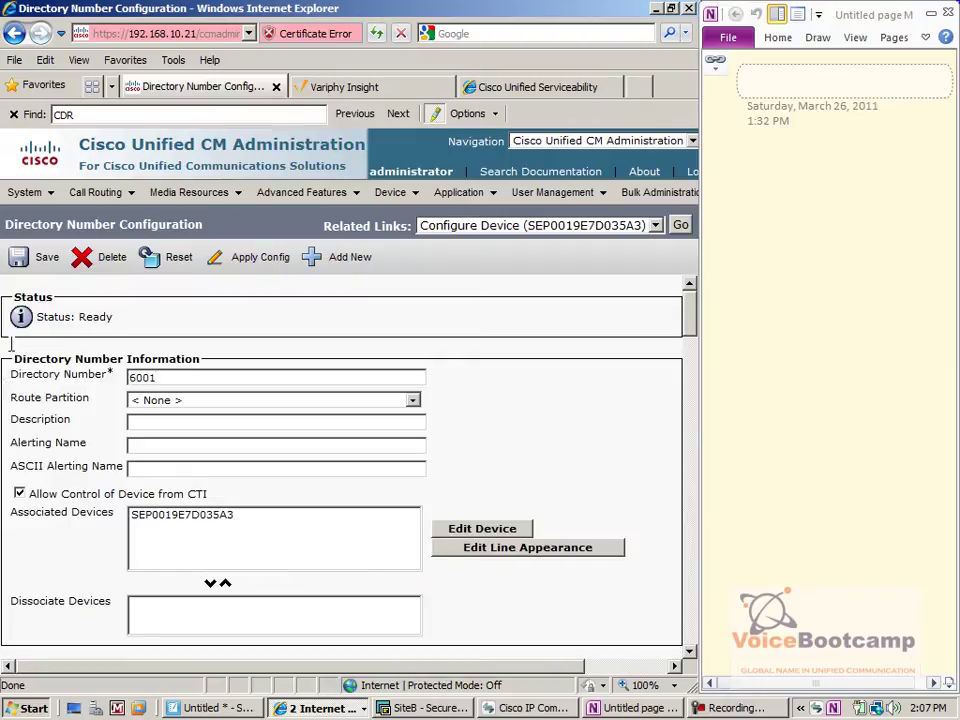
{"action": "left_click", "coordinate": [30, 266]}
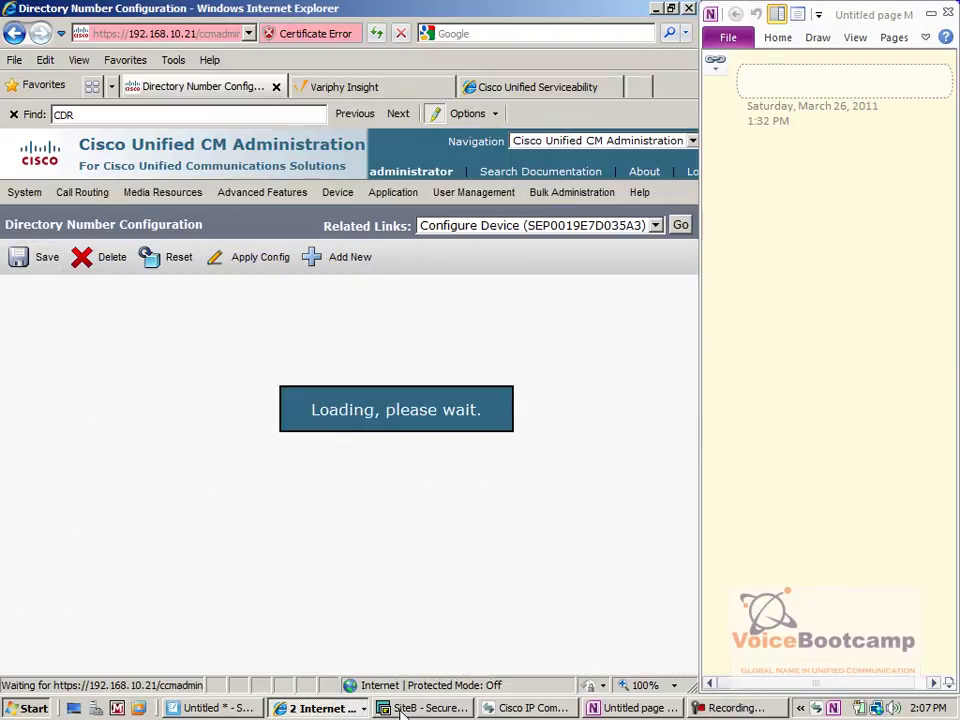
{"action": "left_click", "coordinate": [325, 708]}
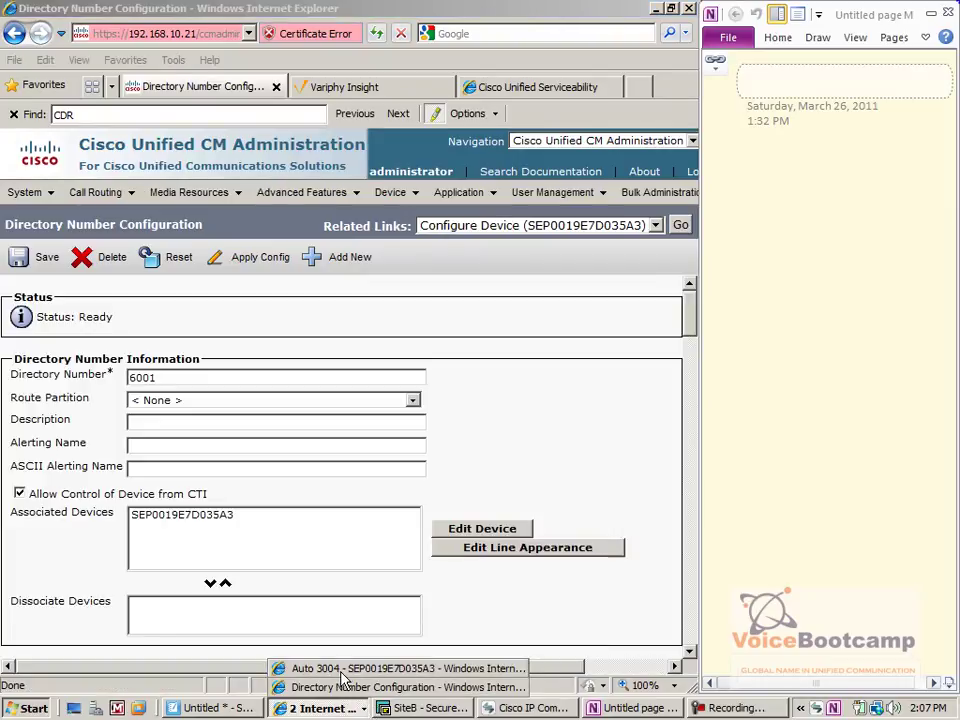
{"action": "left_click", "coordinate": [340, 668]}
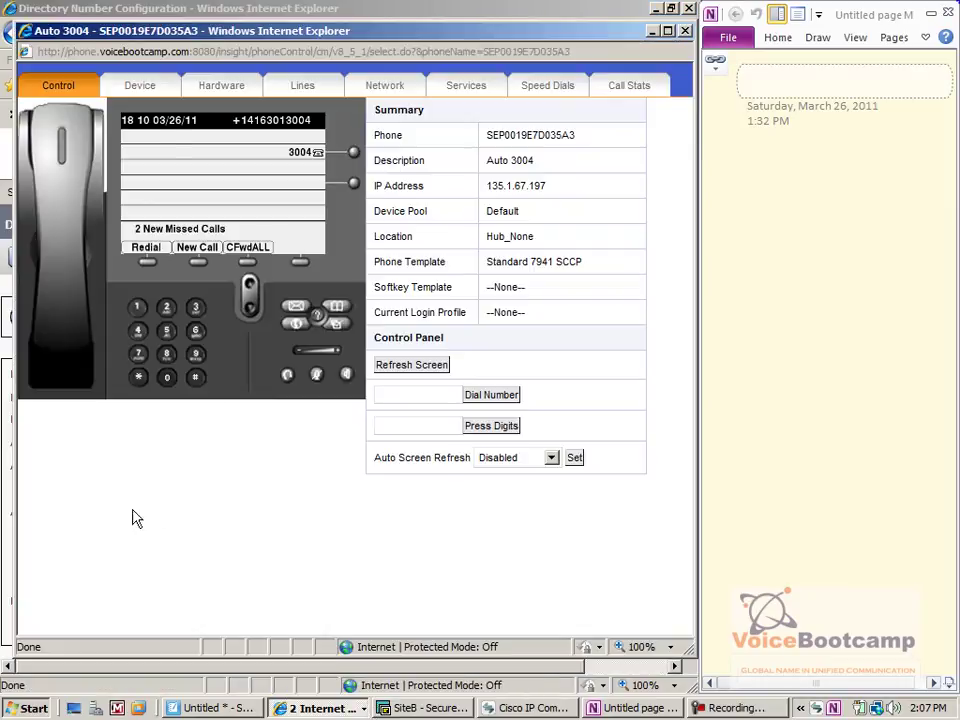
Set the phone view's Auto Screen Refresh to every 2 seconds
{"action": "left_click_drag", "start_coordinate": [175, 35], "coordinate": [162, 24]}
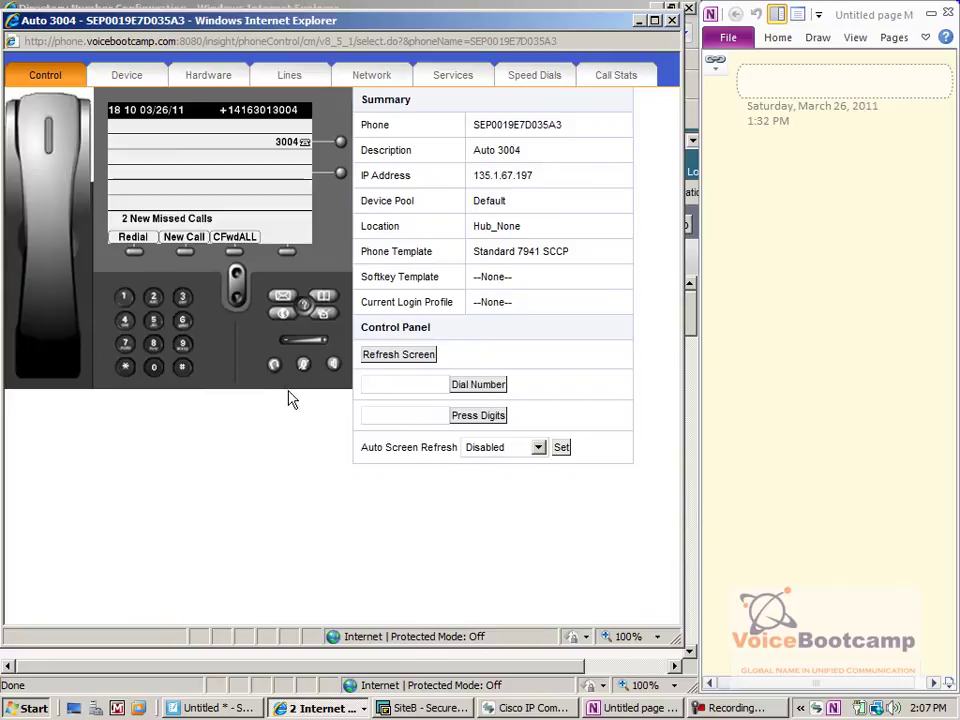
{"action": "left_click", "coordinate": [538, 447]}
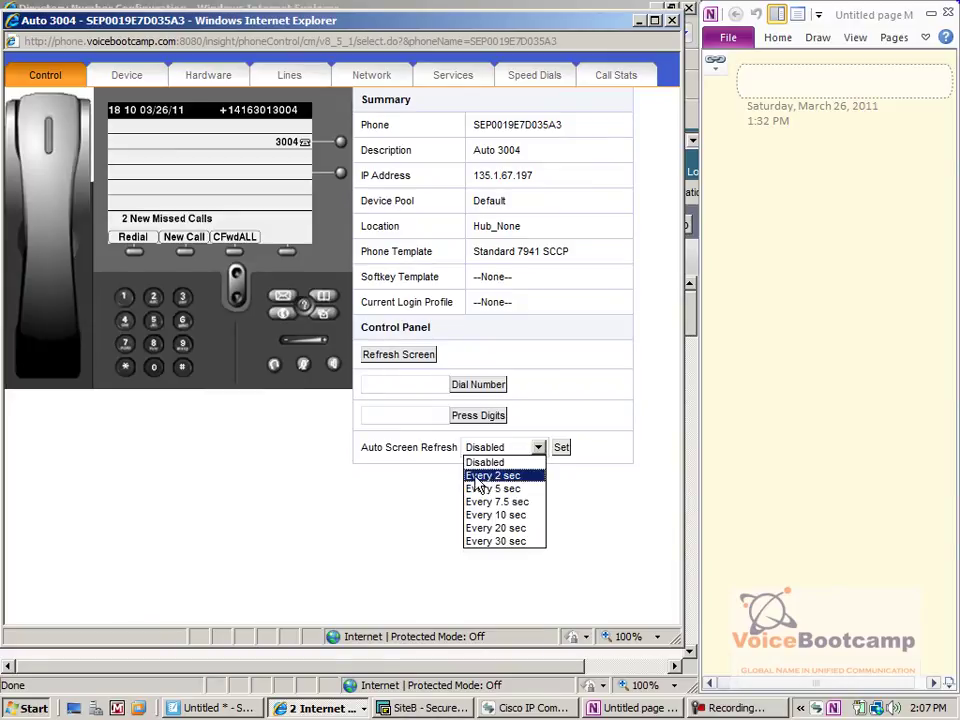
{"action": "left_click", "coordinate": [478, 478]}
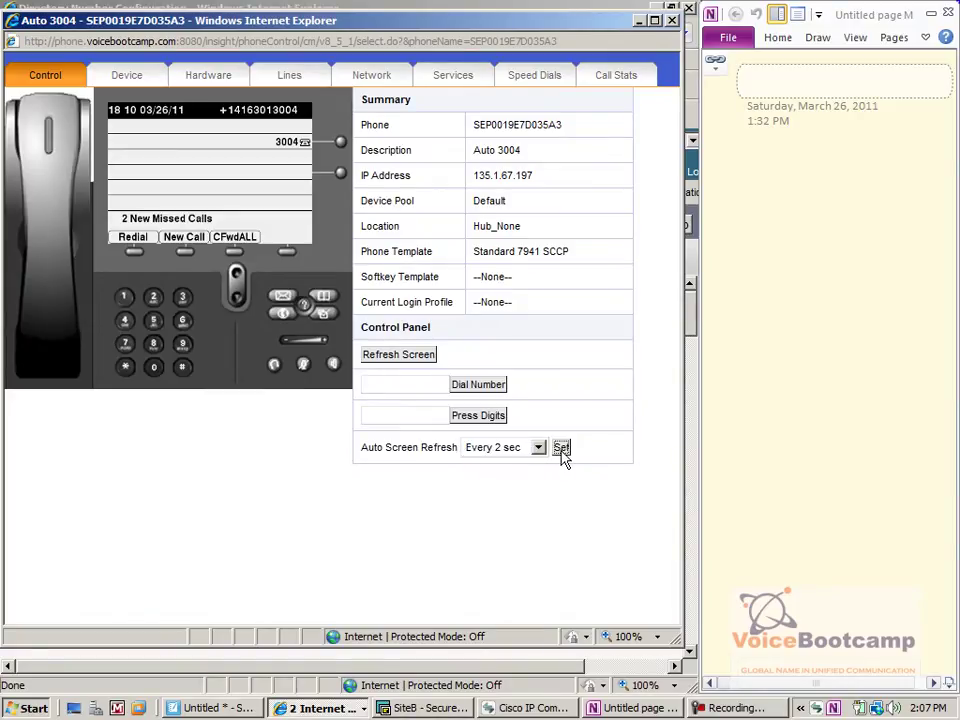
{"action": "left_click", "coordinate": [561, 448]}
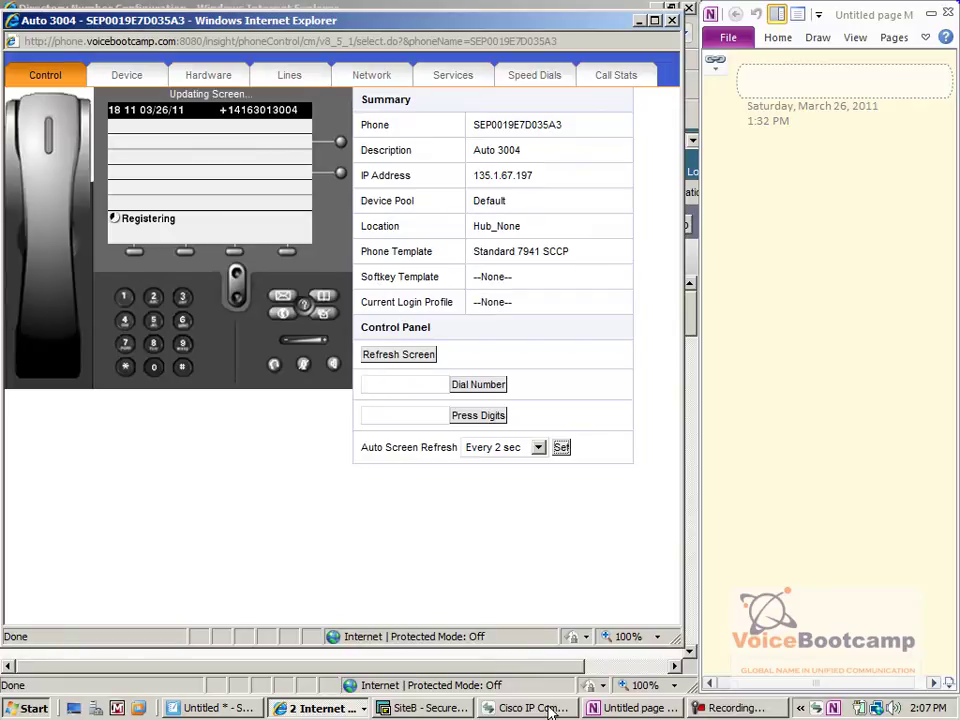
Switch IP Communicator to its compact skin and place a test call from 3005 to 6001
{"action": "left_click", "coordinate": [545, 709]}
{"action": "left_click_drag", "start_coordinate": [380, 80], "coordinate": [396, 262]}
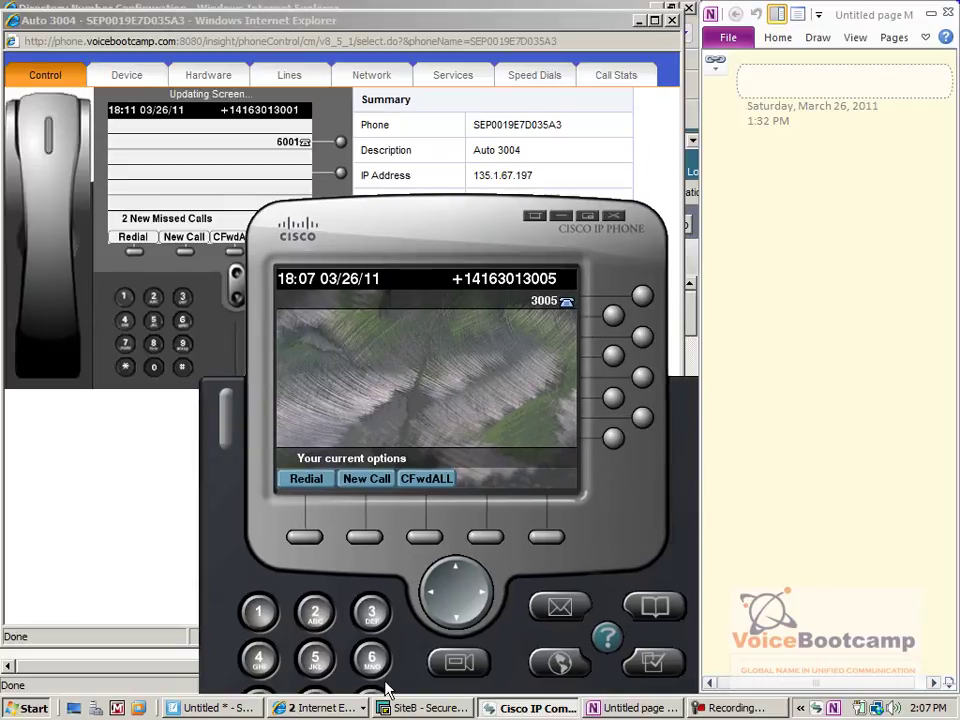
{"action": "right_click", "coordinate": [452, 400]}
{"action": "mouse_move", "coordinate": [520, 401]}
{"action": "left_click", "coordinate": [683, 416]}
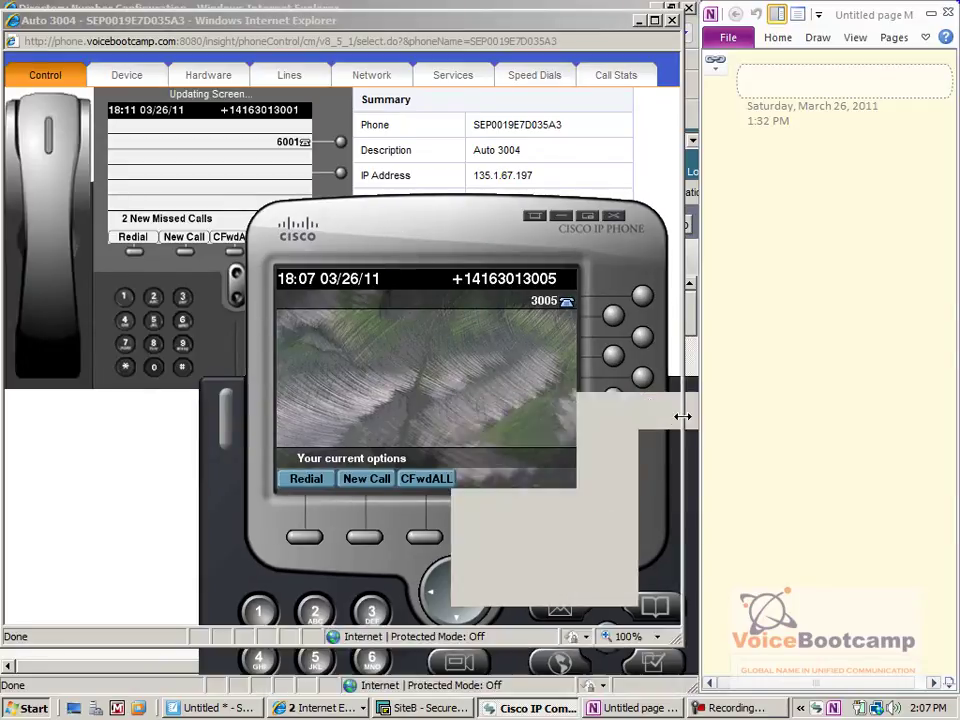
{"action": "left_click_drag", "start_coordinate": [364, 214], "coordinate": [533, 320]}
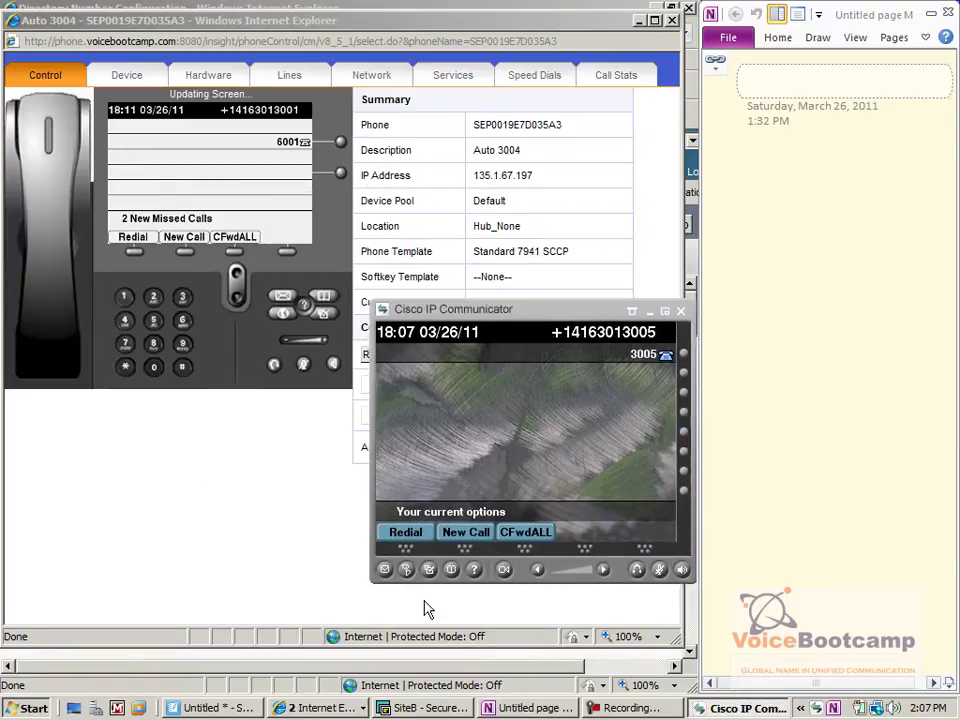
{"action": "left_click", "coordinate": [466, 533]}
{"action": "type", "text": "6"}
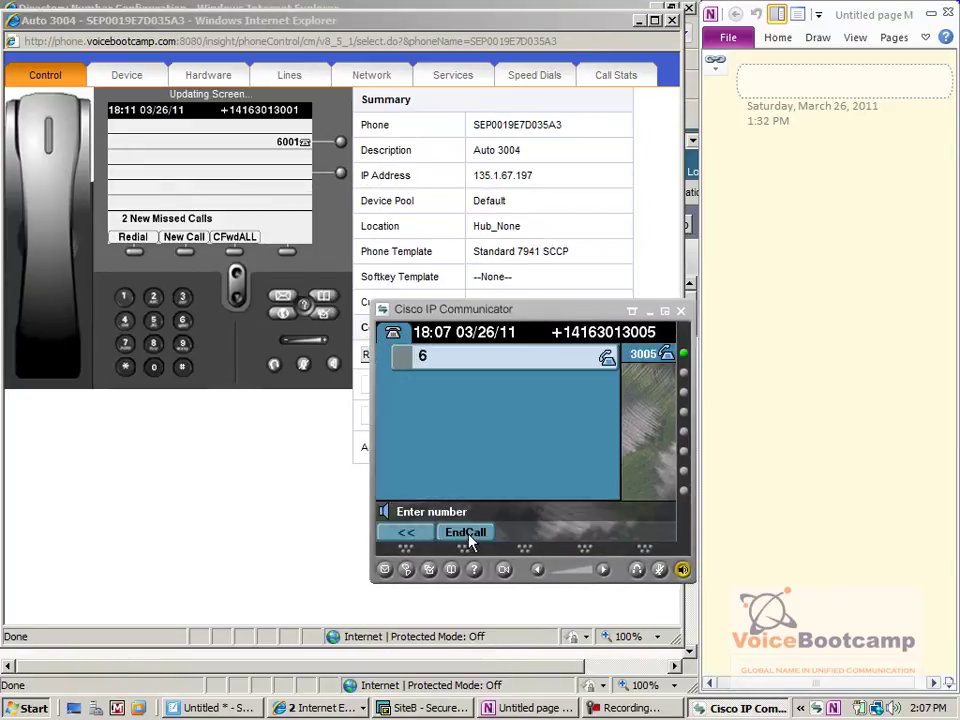
{"action": "type", "text": "001"}
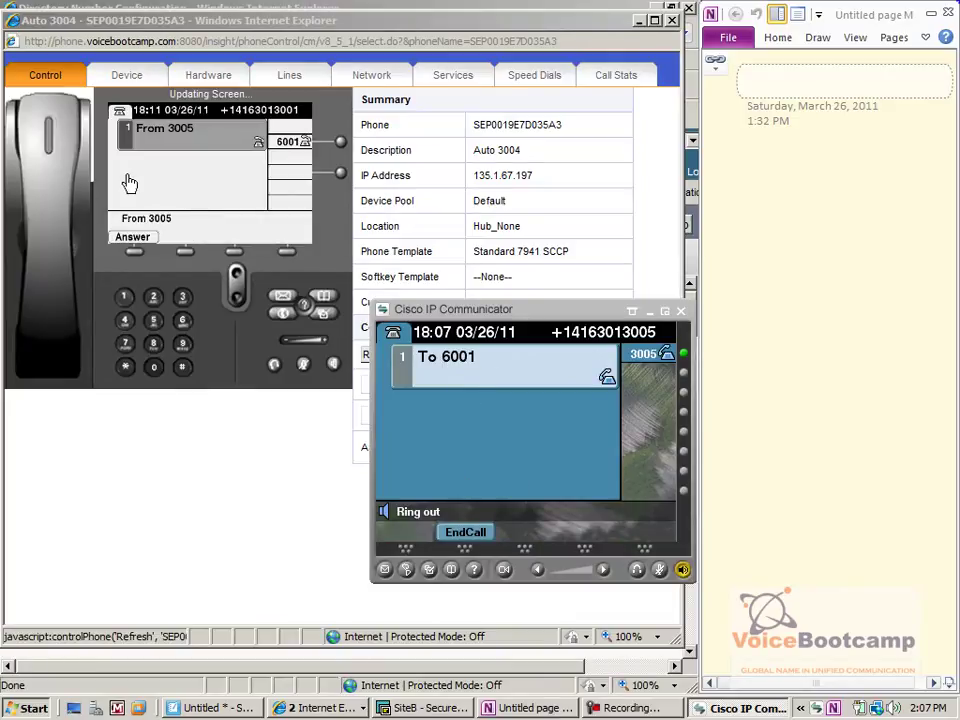
{"action": "left_click", "coordinate": [463, 533]}
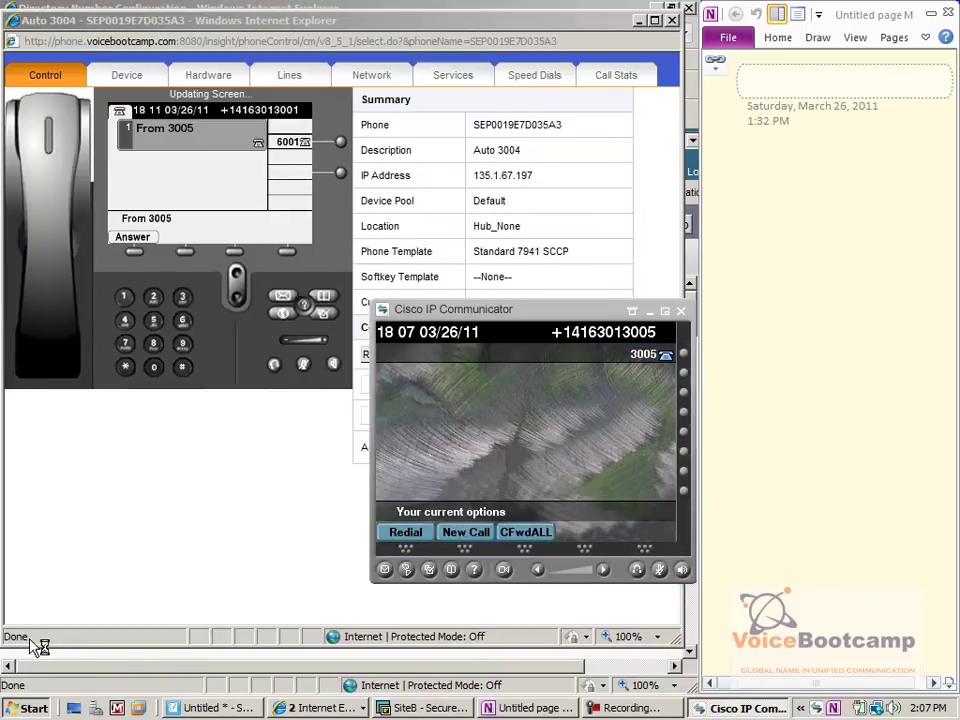
Return to line 6001's Directory Number Configuration page
{"action": "left_click", "coordinate": [308, 708]}
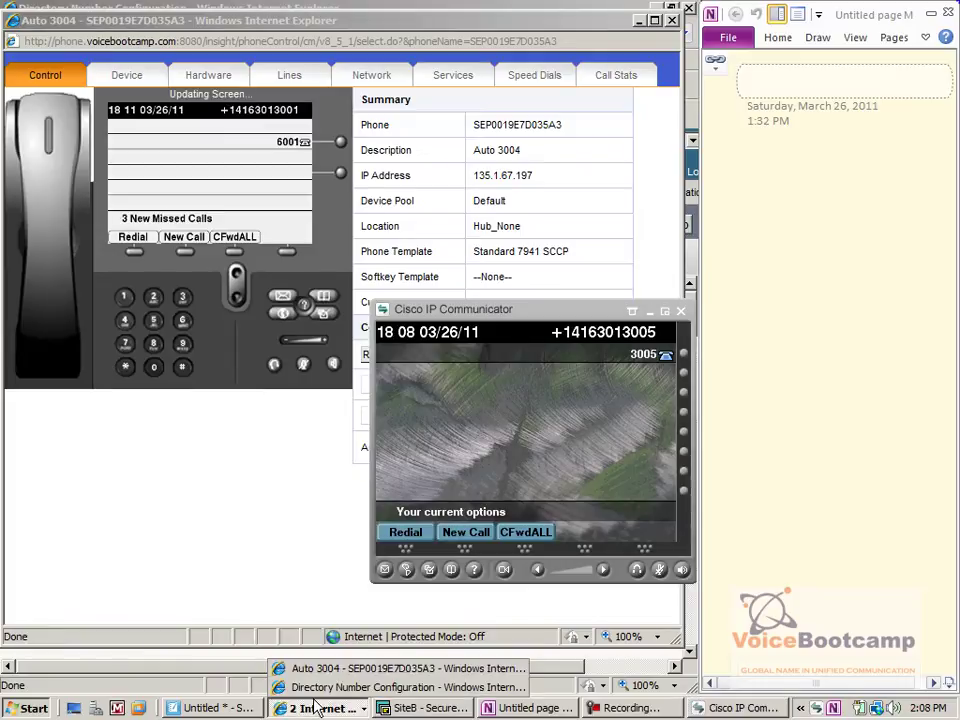
{"action": "left_click", "coordinate": [321, 667]}
{"action": "left_click", "coordinate": [318, 708]}
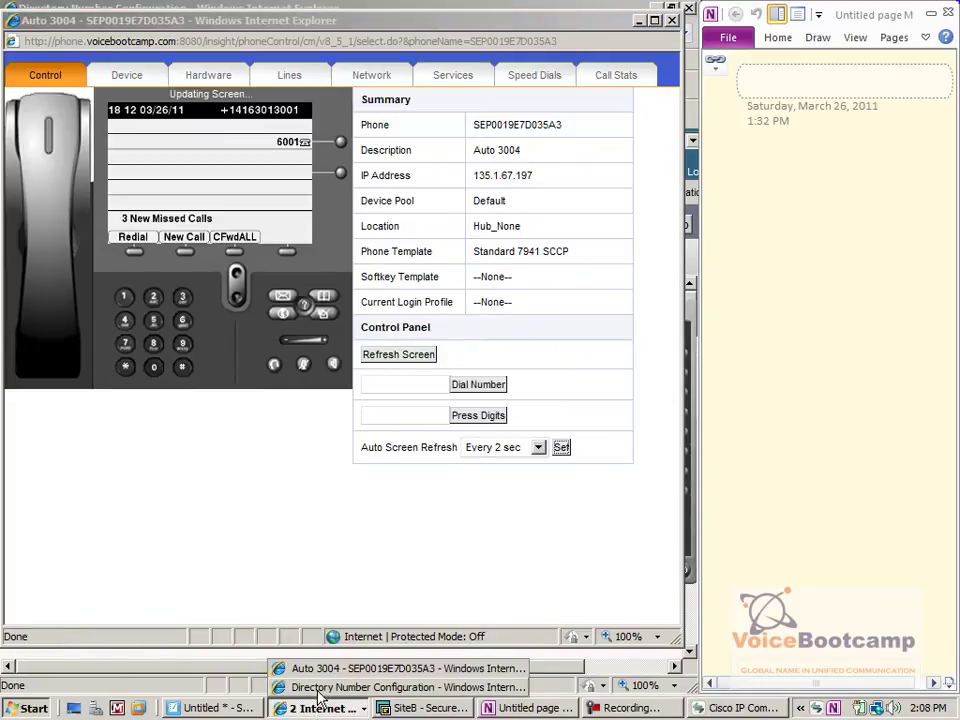
{"action": "left_click", "coordinate": [320, 687]}
Enter 'UK Phone Outside Line' as line 6001's description
{"action": "left_click_drag", "start_coordinate": [130, 377], "coordinate": [150, 377]}
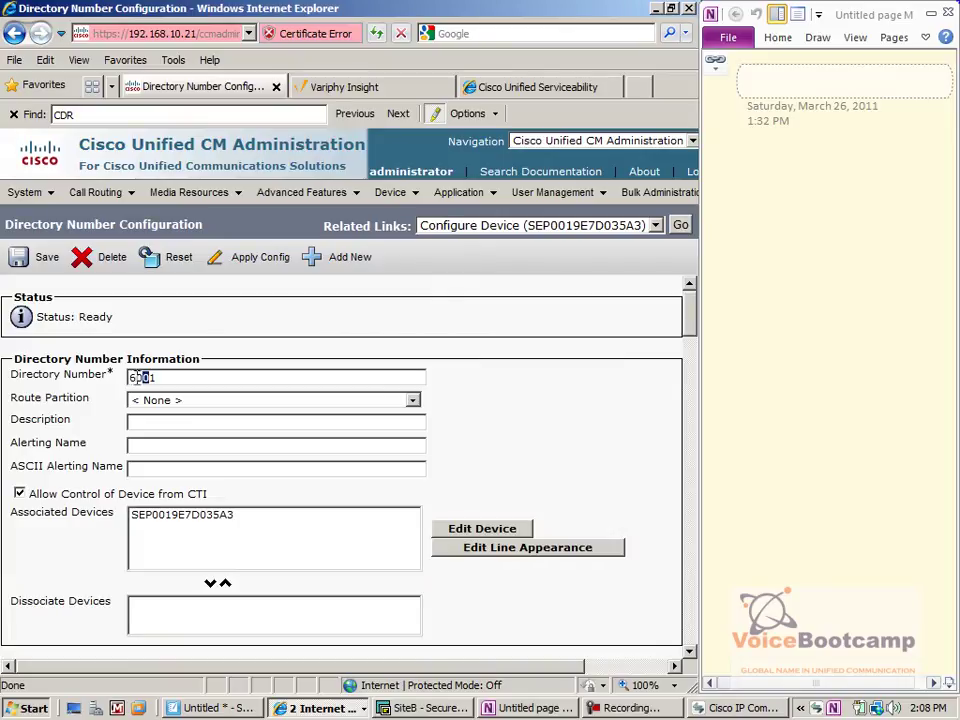
{"action": "scroll", "coordinate": [70, 447], "scroll_direction": "down", "scroll_amount": 1}
{"action": "left_click", "coordinate": [171, 366]}
{"action": "type", "text": "UK Phone Primary Line"}
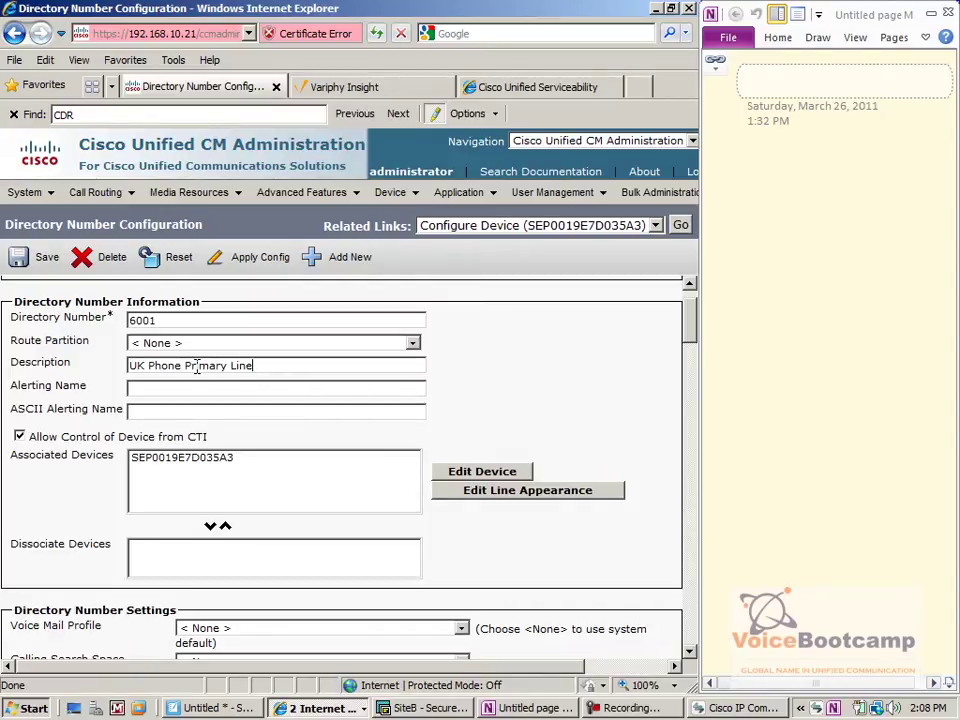
{"action": "type", "text": "utside"}
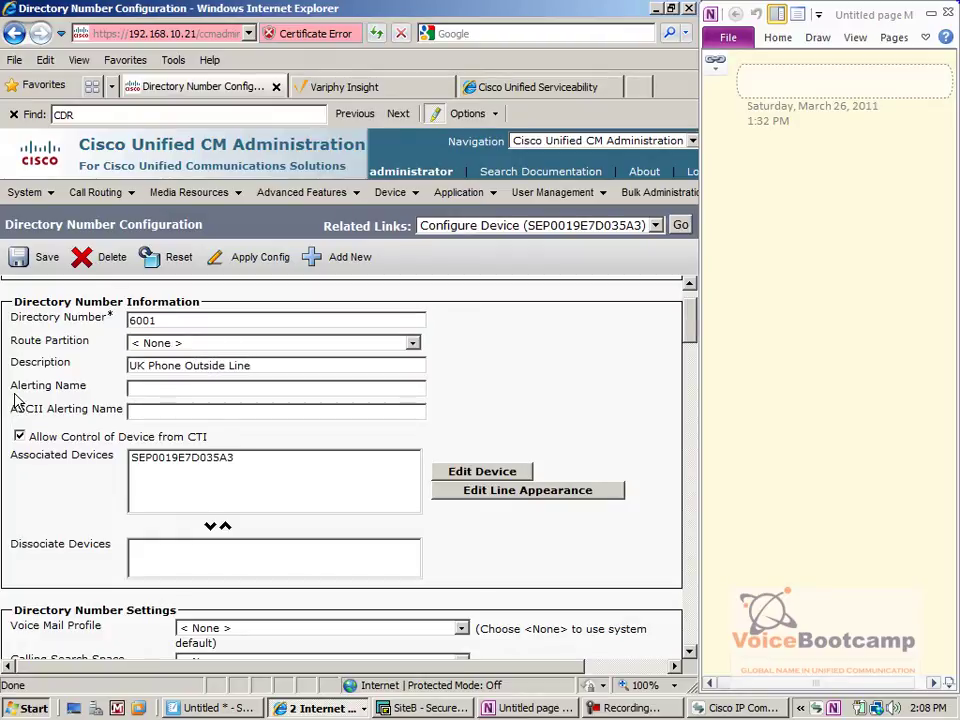
Enter the alerting name 'UK Phone 1 x Alerting Name' and copy it into ASCII Alerting Name
{"action": "left_click_drag", "start_coordinate": [13, 386], "coordinate": [22, 418]}
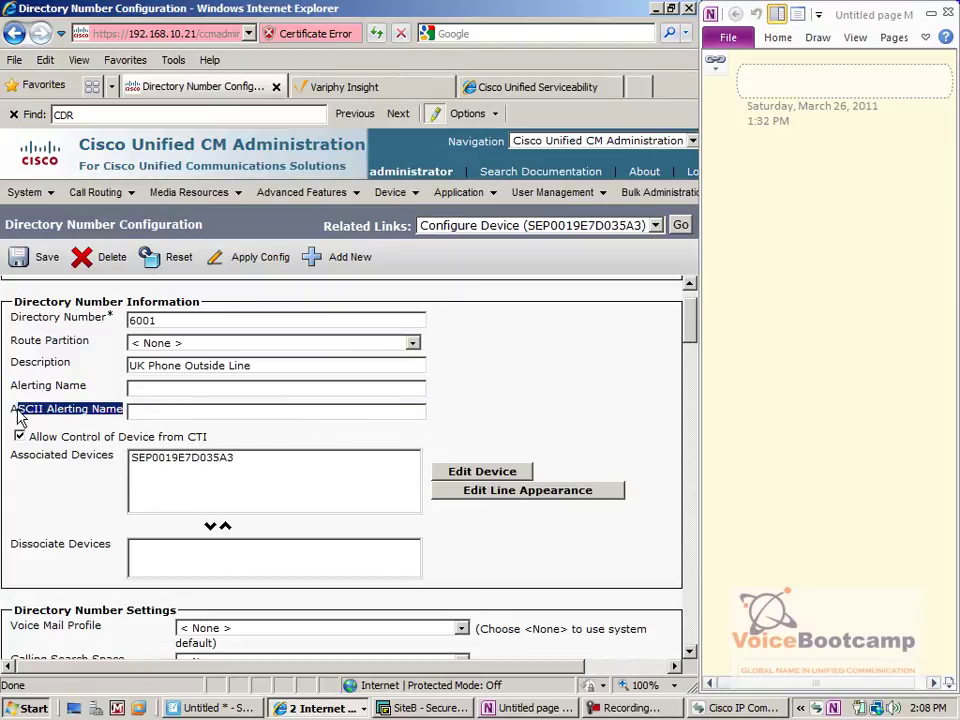
{"action": "left_click", "coordinate": [156, 410]}
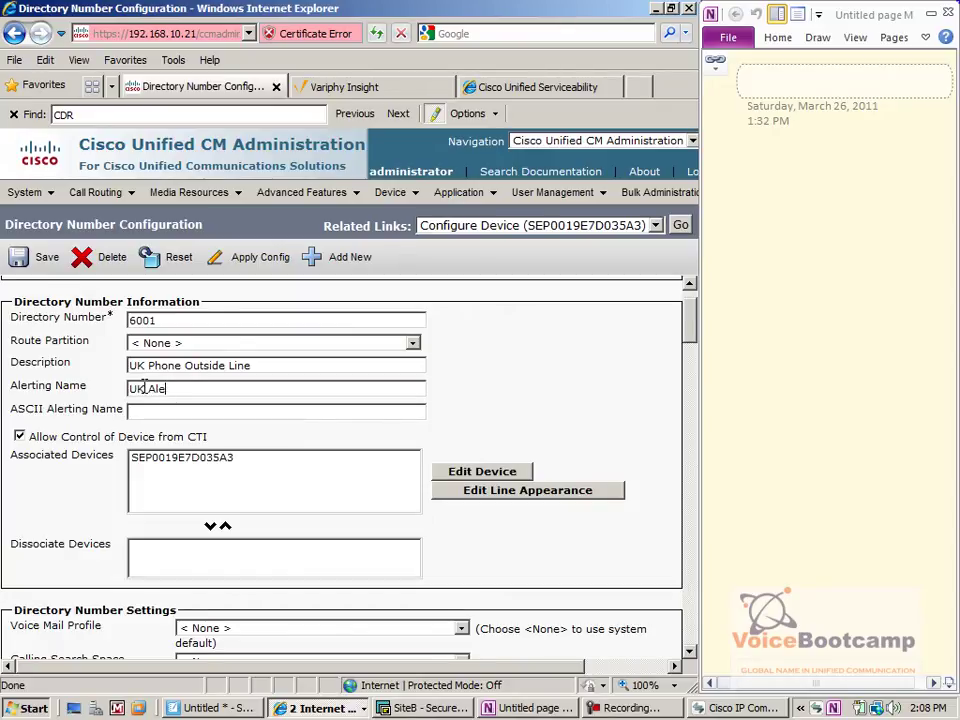
{"action": "type", "text": "x"}
{"action": "key", "text": "ctrl+a"}
{"action": "key", "text": "ctrl+c"}
{"action": "key", "text": "Tab"}
{"action": "key", "text": "ctrl+v"}
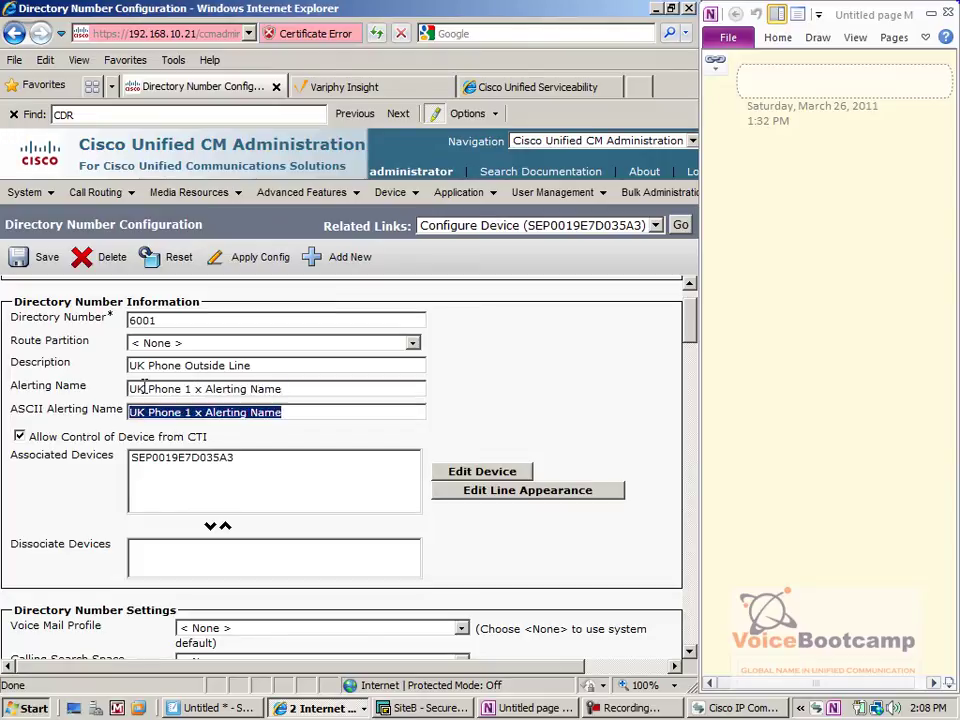
{"action": "key", "text": "BackSpace"}
{"action": "key", "text": "BackSpace"}
{"action": "key", "text": "BackSpace"}
{"action": "key", "text": "BackSpace"}
{"action": "key", "text": "BackSpace"}
{"action": "key", "text": "BackSpace"}
{"action": "key", "text": "BackSpace"}
{"action": "key", "text": "BackSpace"}
{"action": "key", "text": "BackSpace"}
{"action": "key", "text": "BackSpace"}
{"action": "key", "text": "BackSpace"}
{"action": "type", "text": "A"}
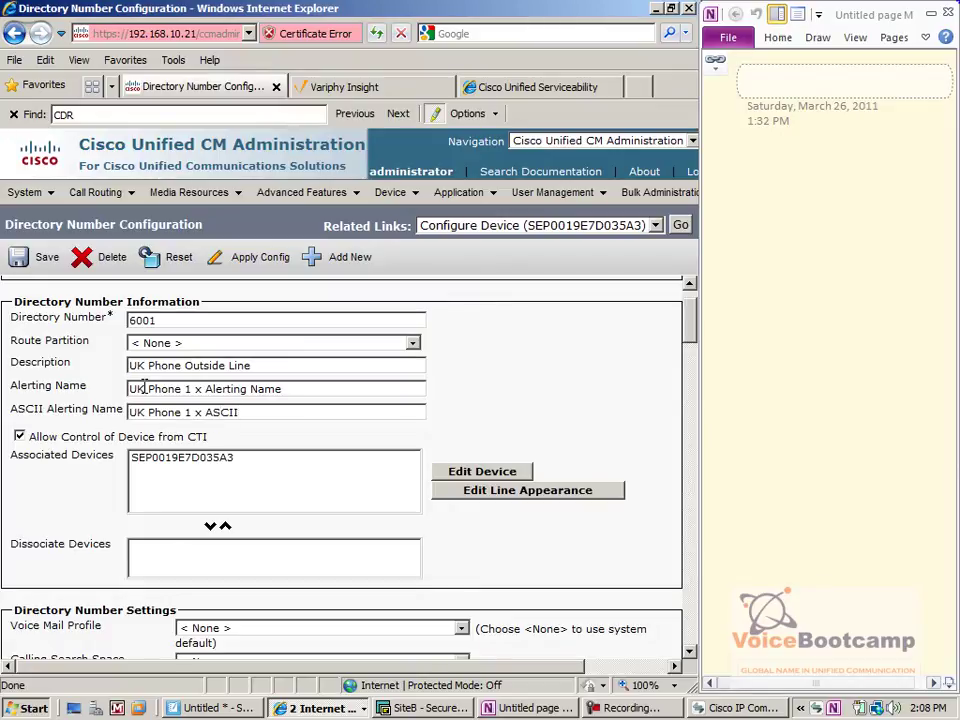
Clear the ASCII Alerting Name field and save the line
{"action": "left_click_drag", "start_coordinate": [257, 410], "coordinate": [3, 437]}
{"action": "key", "text": "Delete"}
{"action": "left_click", "coordinate": [30, 260]}
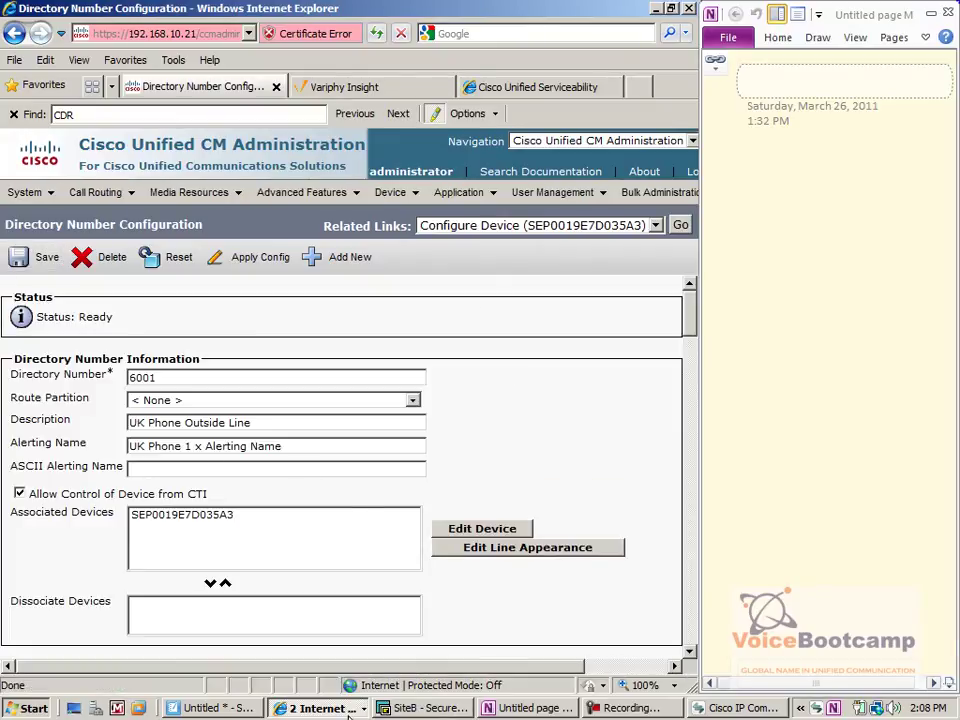
{"action": "left_click", "coordinate": [318, 708]}
Redial 6001 from IP Communicator to check the new alerting name, then hang up and return to line settings
{"action": "left_click", "coordinate": [354, 641]}
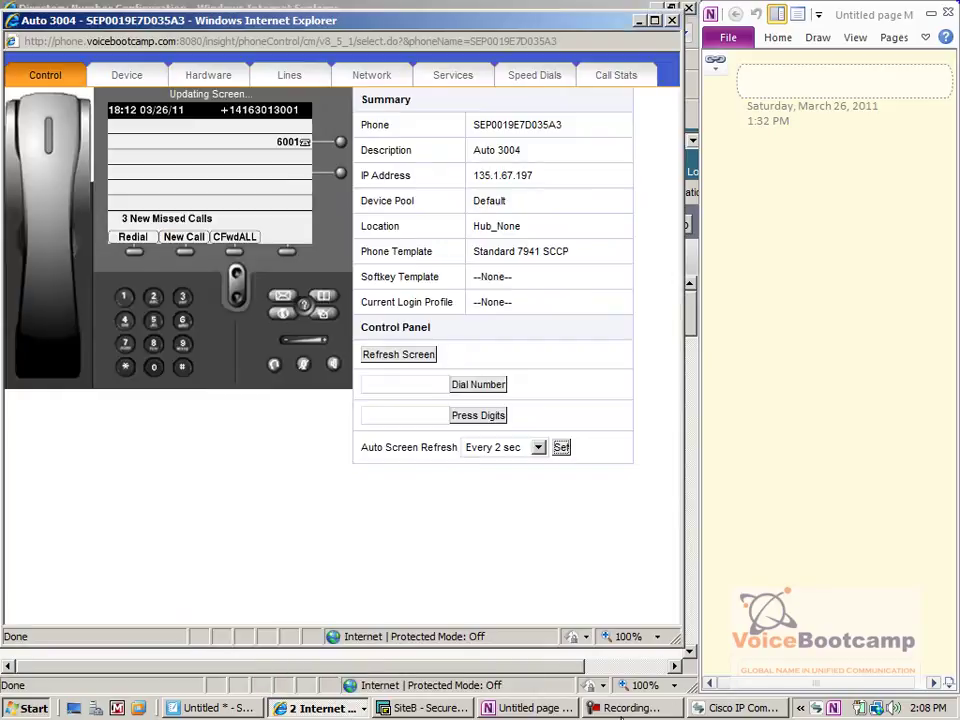
{"action": "left_click", "coordinate": [760, 710]}
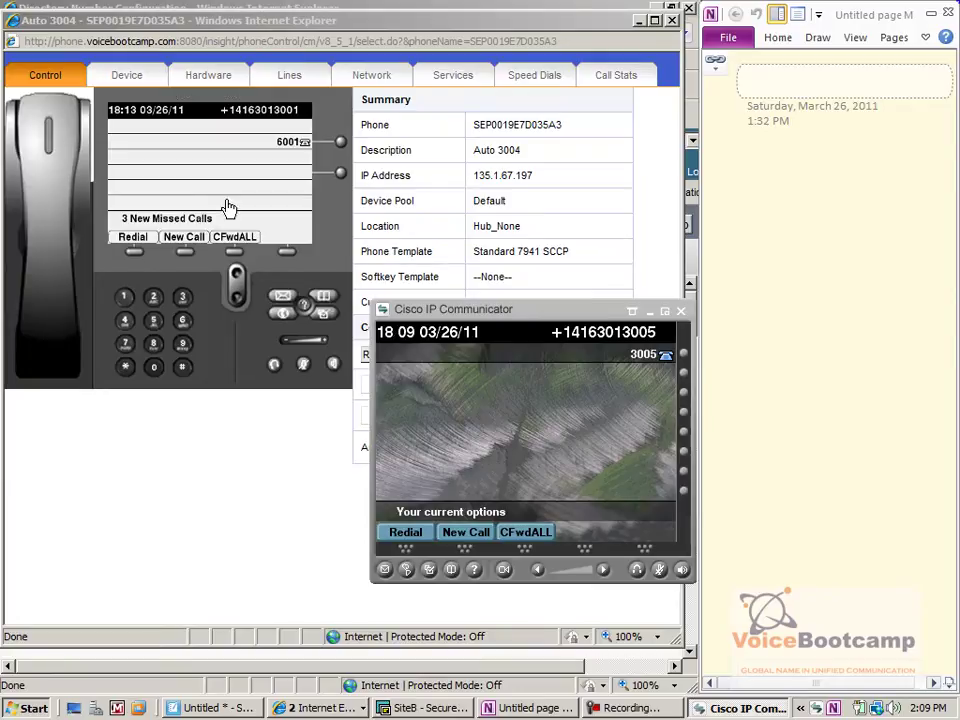
{"action": "left_click", "coordinate": [406, 533]}
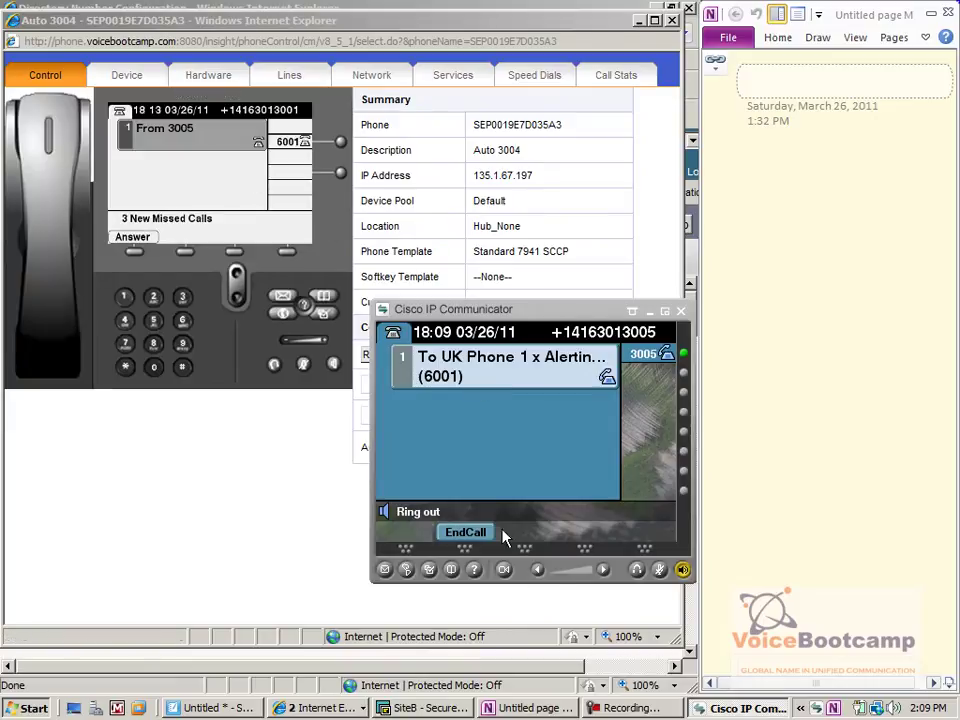
{"action": "left_click", "coordinate": [464, 532]}
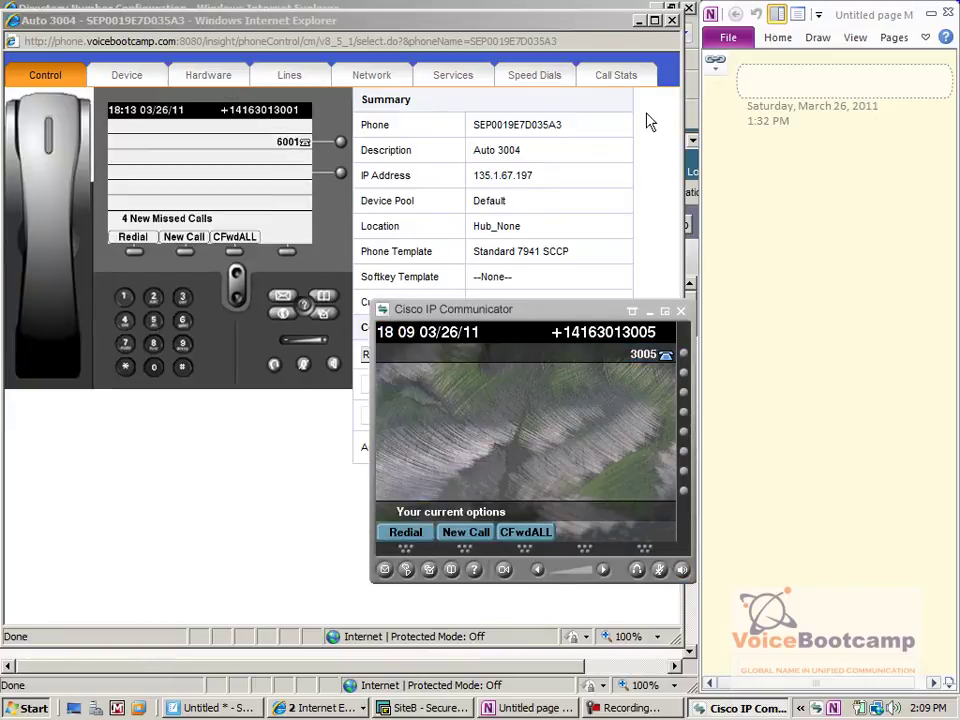
{"action": "left_click", "coordinate": [640, 21]}
{"action": "left_click", "coordinate": [283, 446]}
{"action": "left_click_drag", "start_coordinate": [283, 446], "coordinate": [133, 446]}
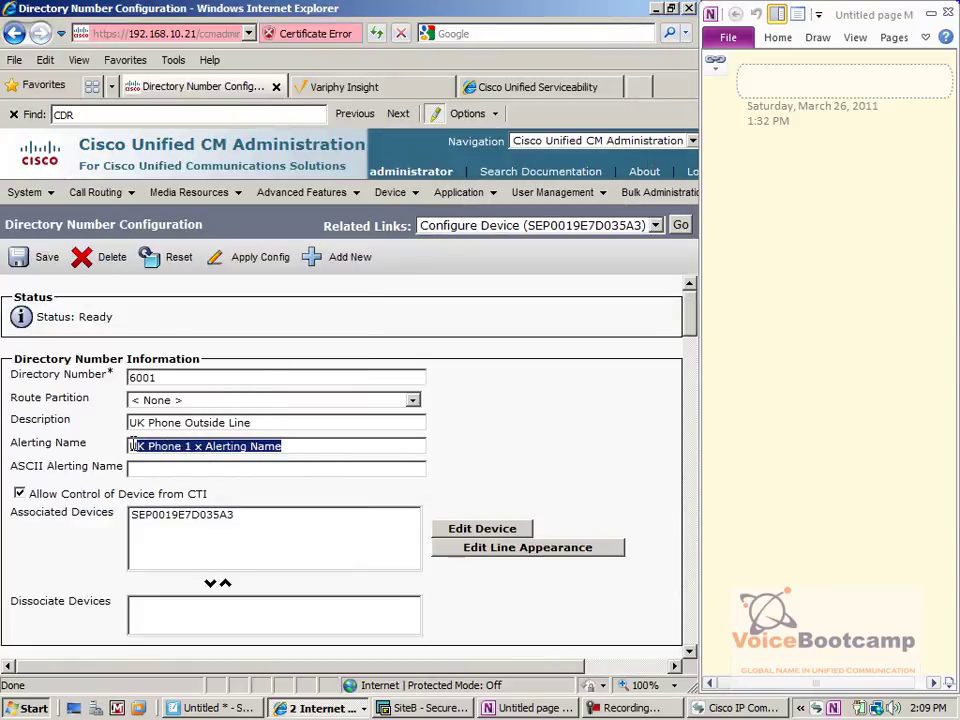
Move the alerting name into ASCII Alerting Name, edited to 'UK Phone 1 x ASCII'
{"action": "left_click", "coordinate": [365, 446]}
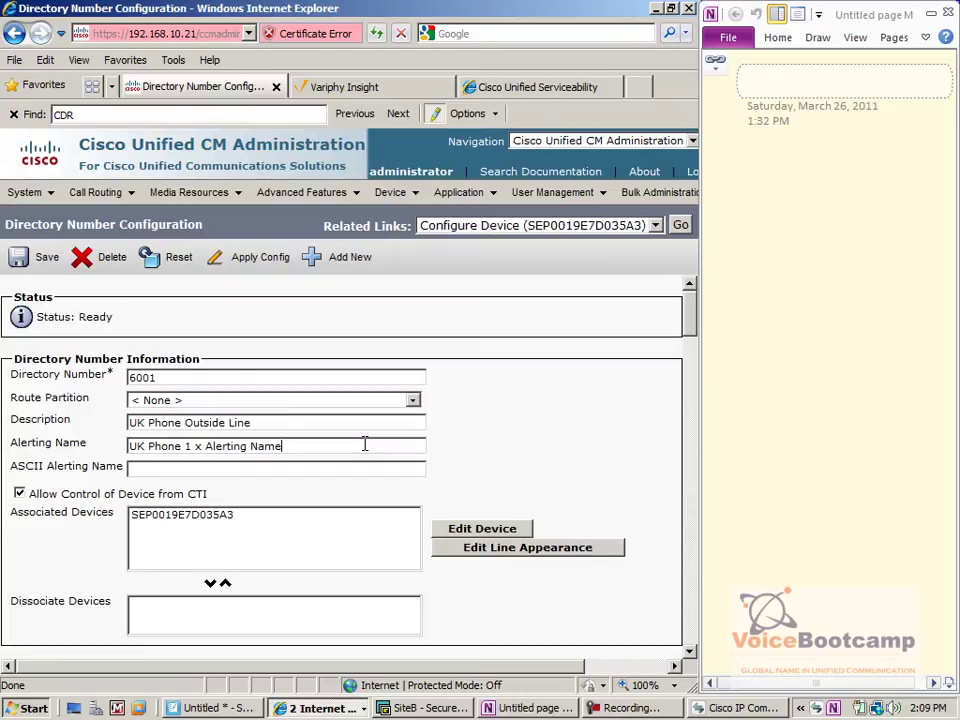
{"action": "double_click", "coordinate": [135, 378]}
{"action": "left_click_drag", "start_coordinate": [320, 447], "coordinate": [119, 457]}
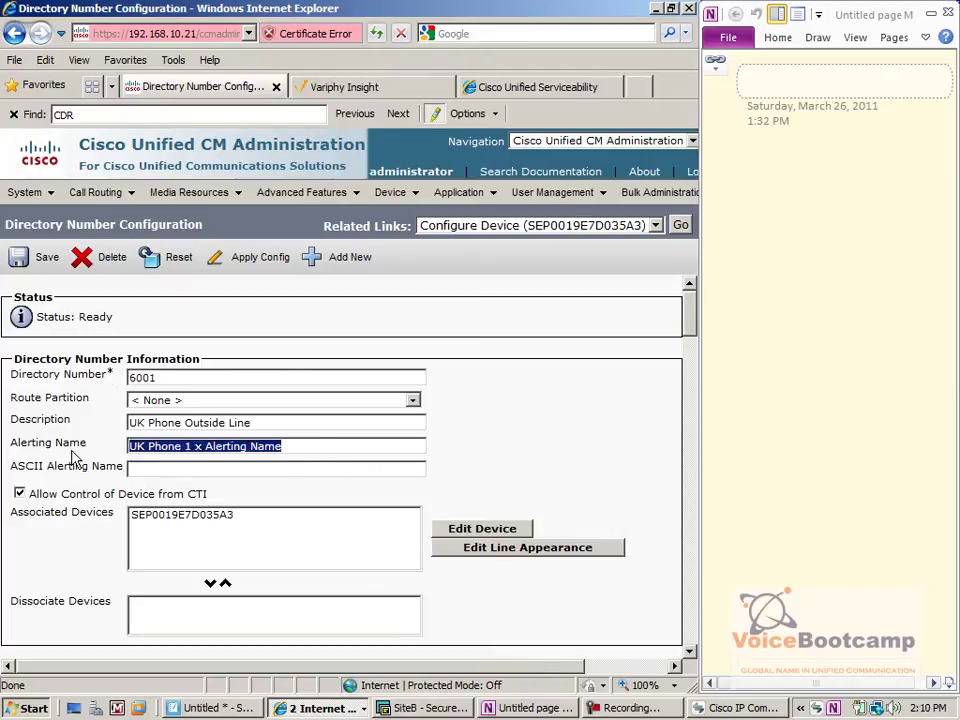
{"action": "key", "text": "ctrl+x"}
{"action": "key", "text": "Tab"}
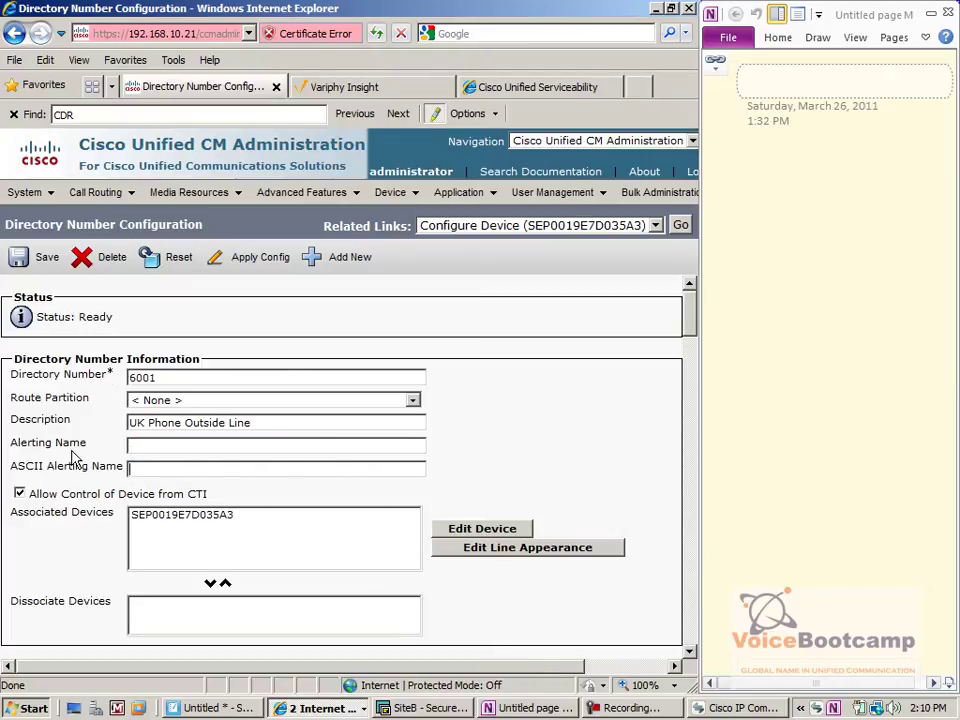
{"action": "key", "text": "ctrl+v"}
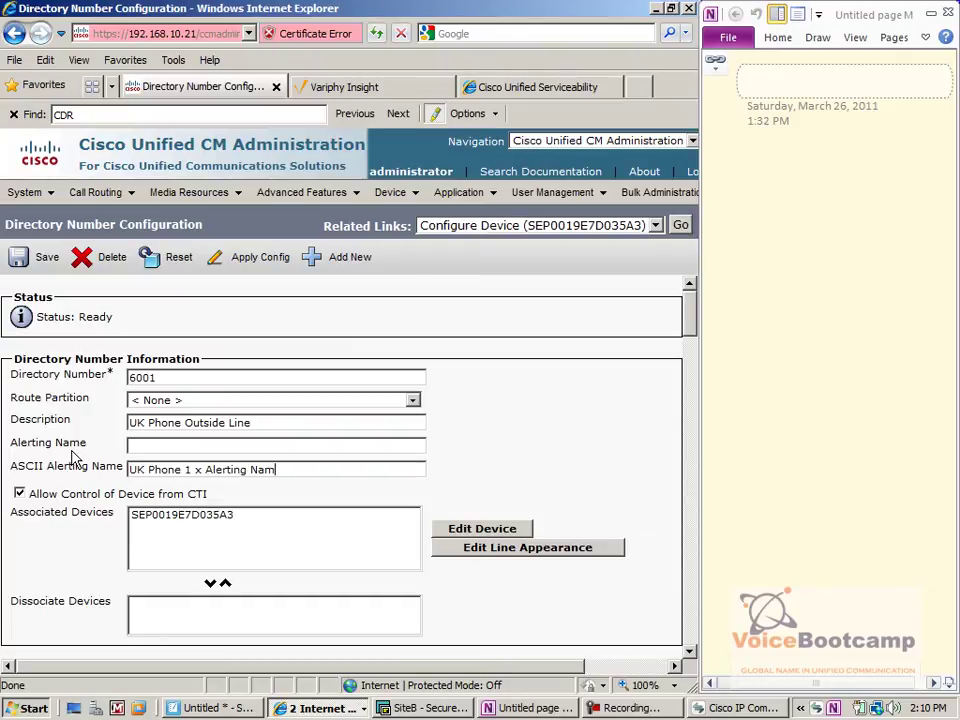
{"action": "key", "text": "BackSpace"}
{"action": "key", "text": "BackSpace"}
{"action": "key", "text": "BackSpace"}
{"action": "key", "text": "BackSpace"}
{"action": "key", "text": "BackSpace"}
{"action": "key", "text": "BackSpace"}
{"action": "key", "text": "BackSpace"}
{"action": "key", "text": "BackSpace"}
Save line 6001 and apply the configuration to the phone
{"action": "left_click", "coordinate": [42, 258]}
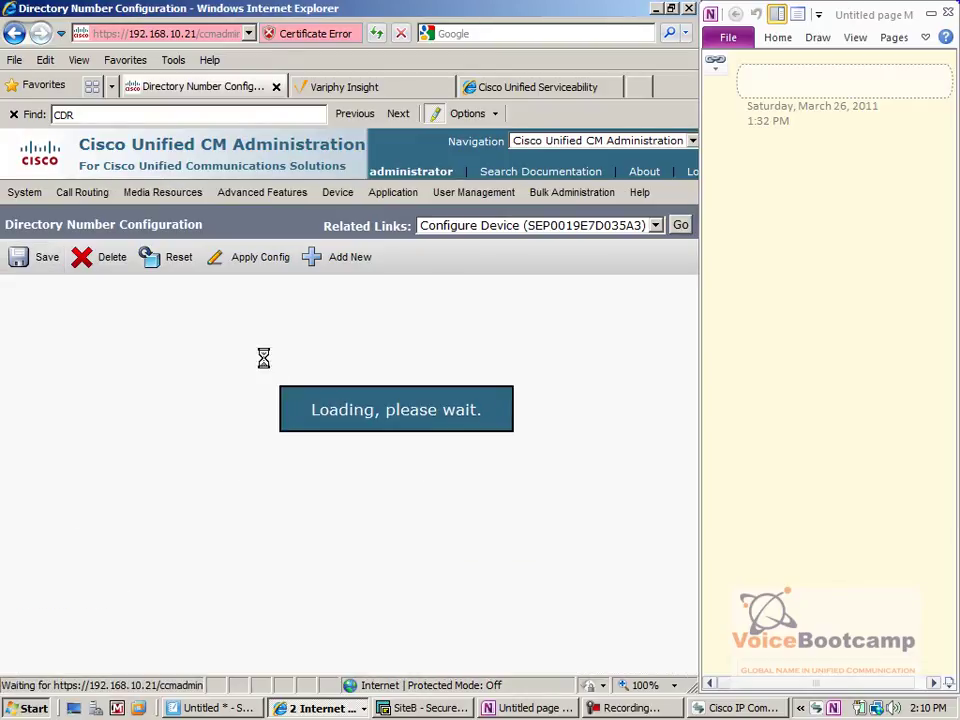
{"action": "left_click", "coordinate": [218, 262]}
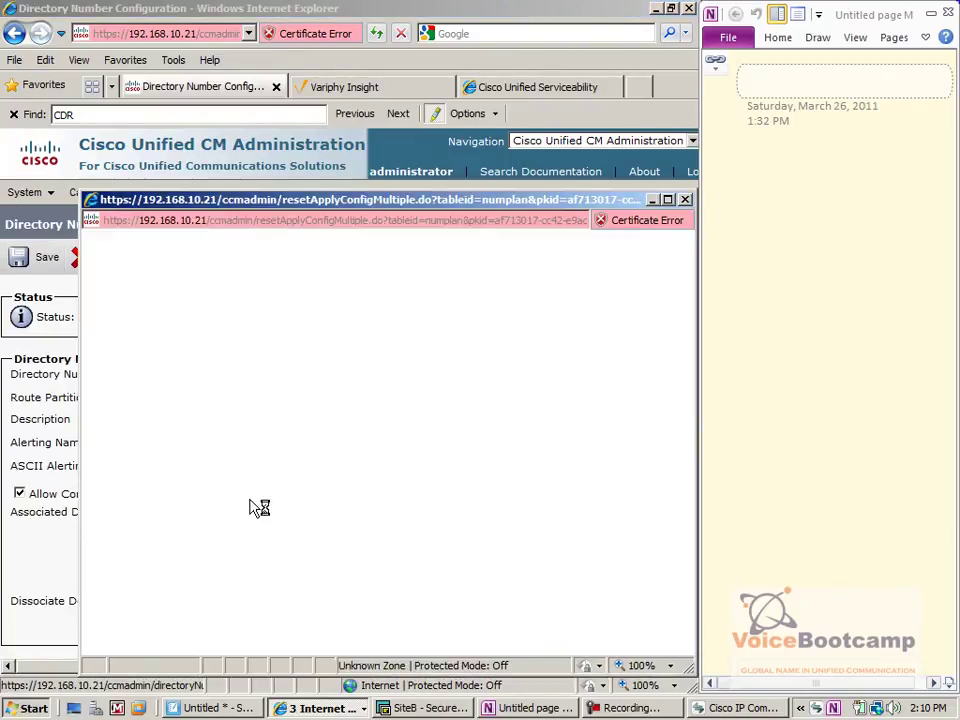
{"action": "left_click", "coordinate": [109, 462]}
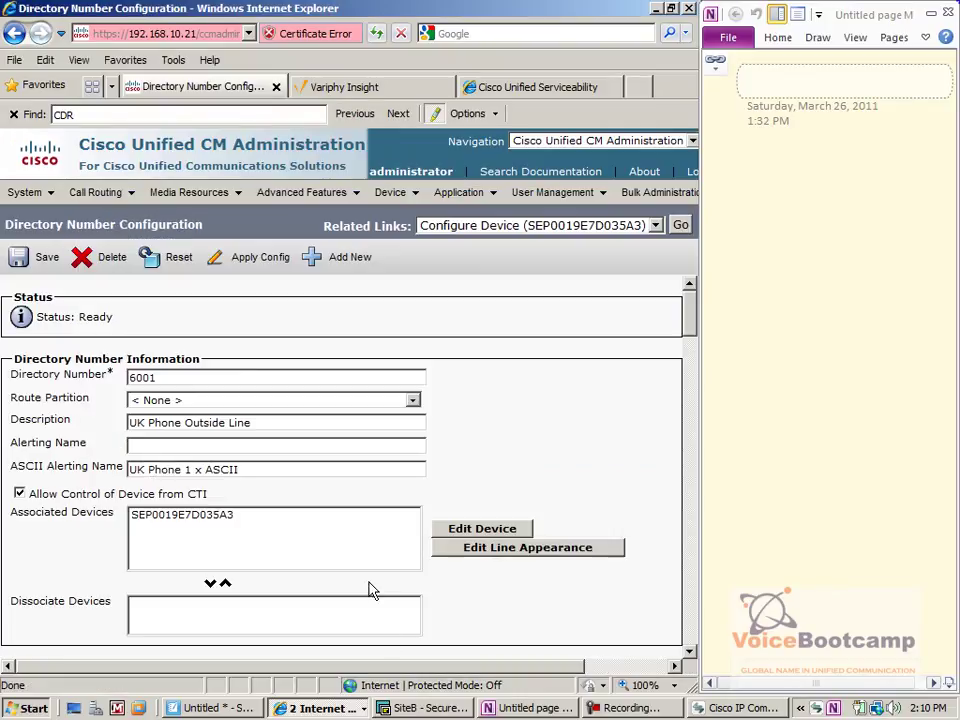
{"action": "left_click", "coordinate": [290, 708]}
Restore IP Communicator and call line 6001
{"action": "left_click", "coordinate": [330, 668]}
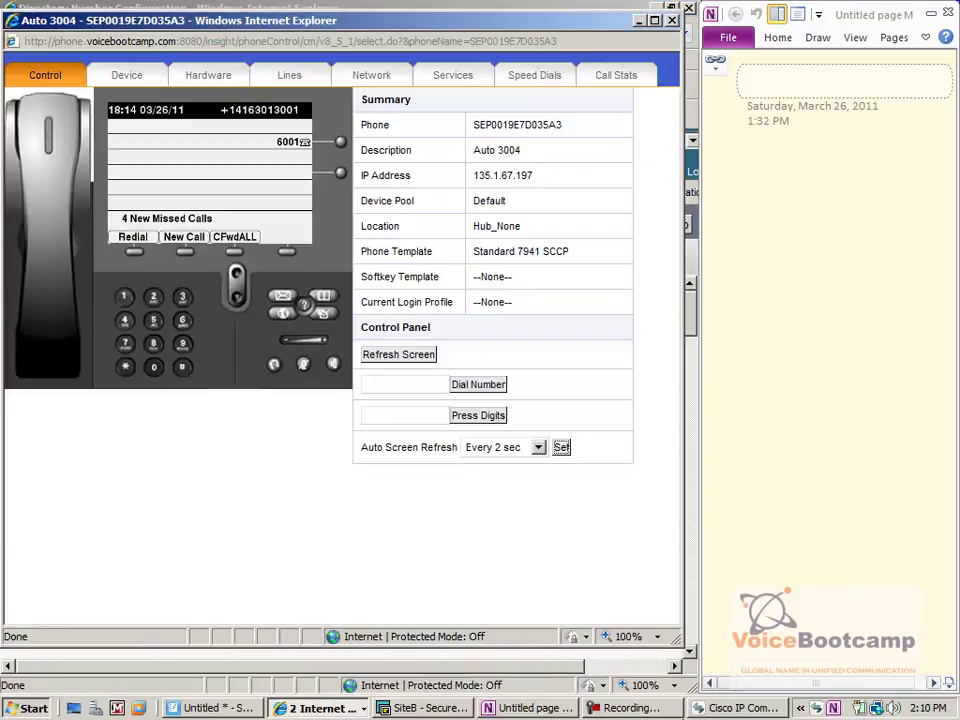
{"action": "left_click", "coordinate": [742, 708]}
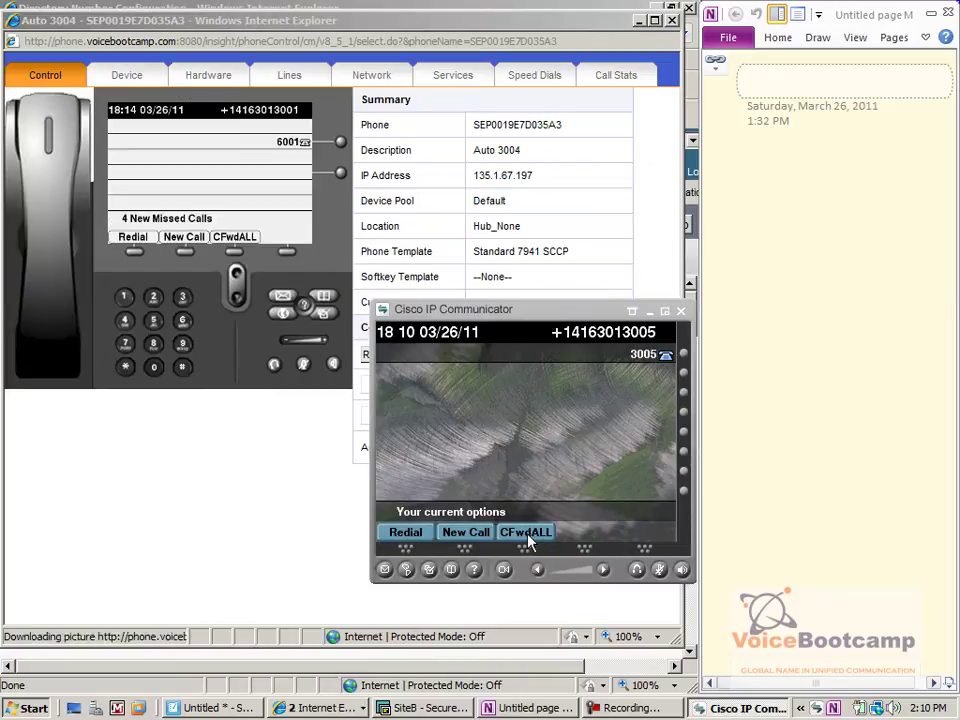
{"action": "left_click", "coordinate": [405, 532]}
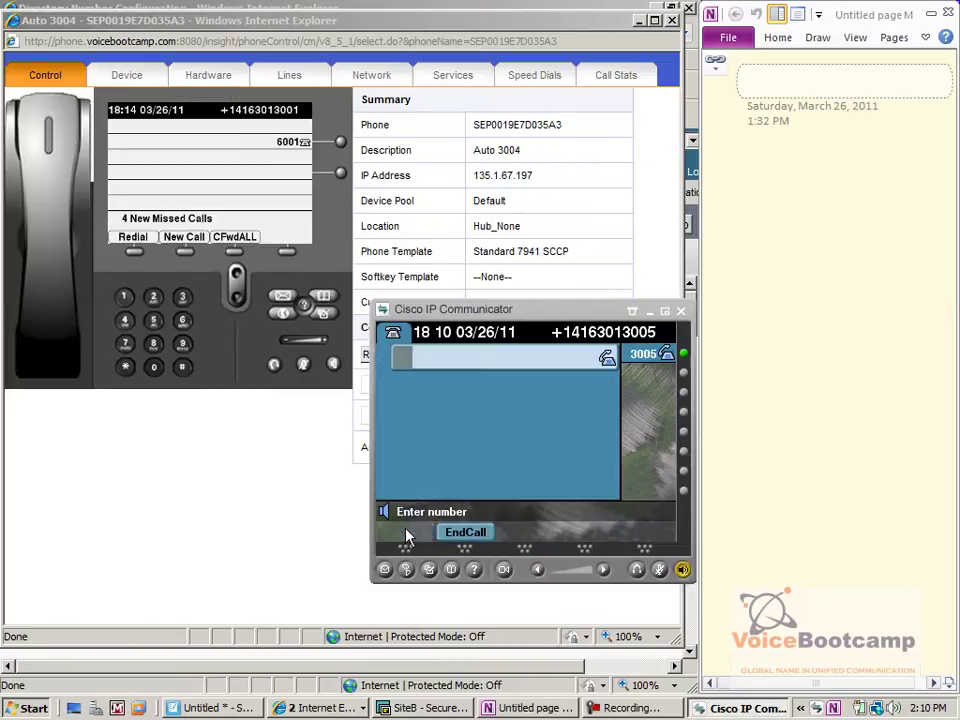
{"action": "left_click", "coordinate": [472, 536]}
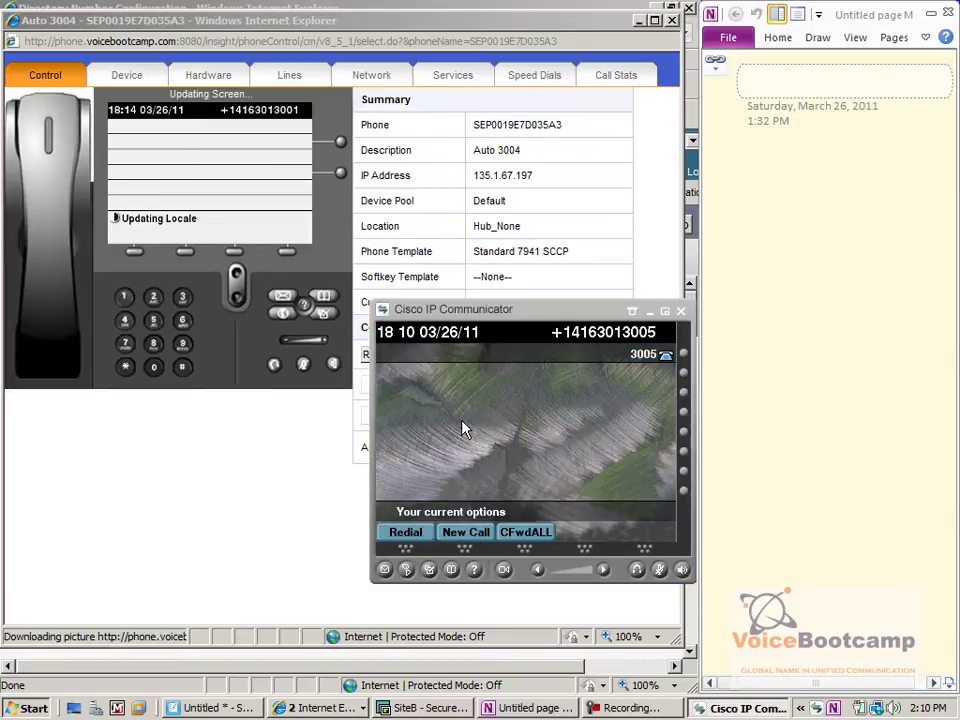
{"action": "left_click", "coordinate": [418, 540]}
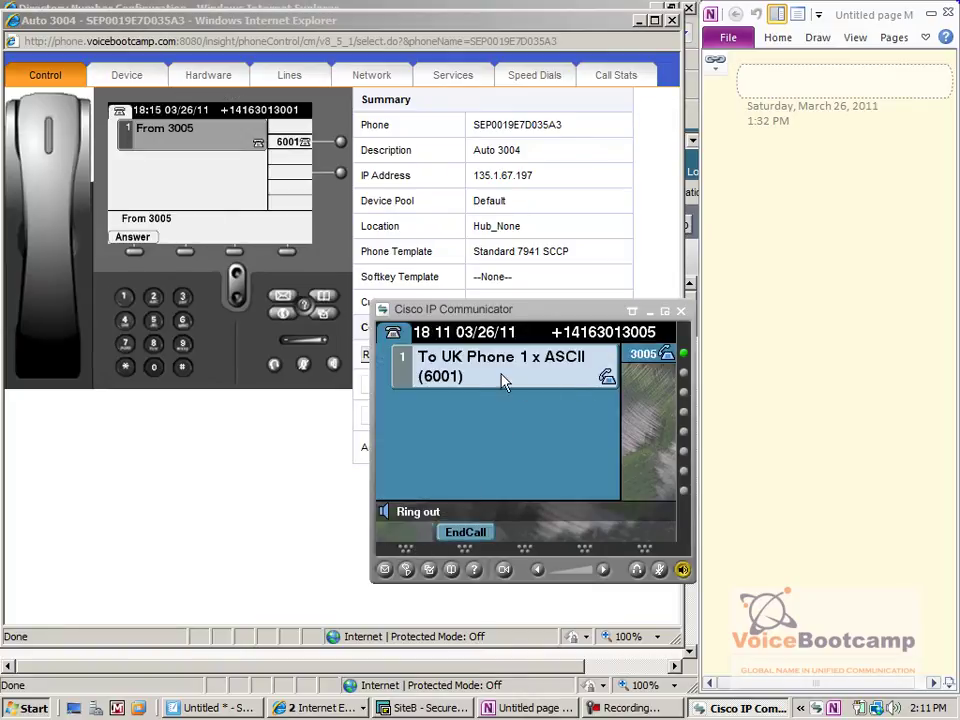
Compare the ringing display with the ASCII name 'UK Phone 1 x ASCII', then end the call
{"action": "left_click", "coordinate": [640, 22]}
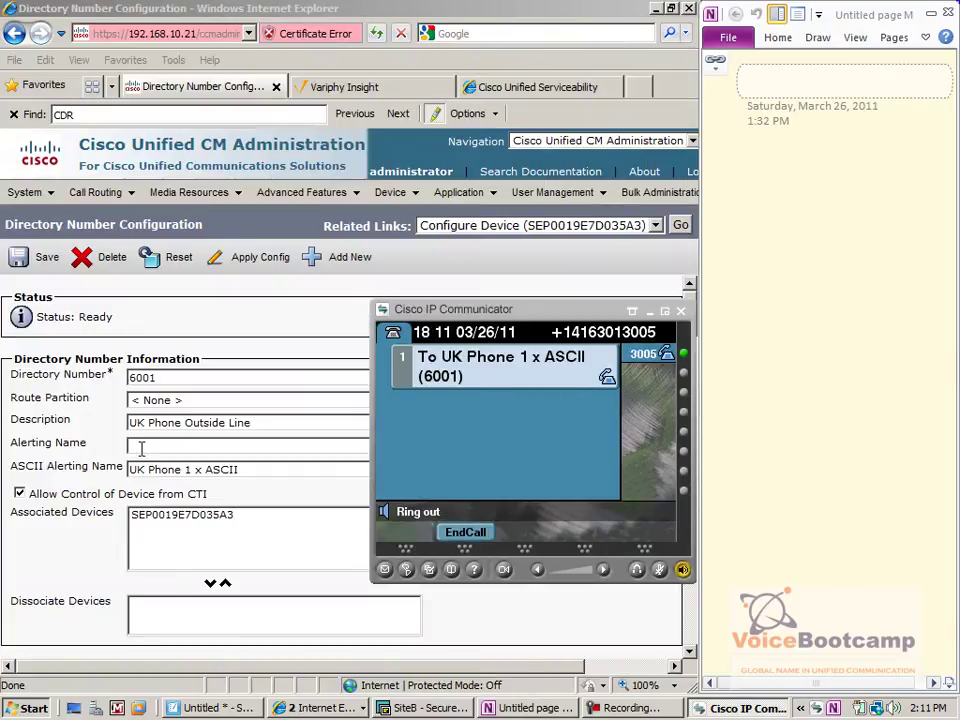
{"action": "triple_click", "coordinate": [257, 470]}
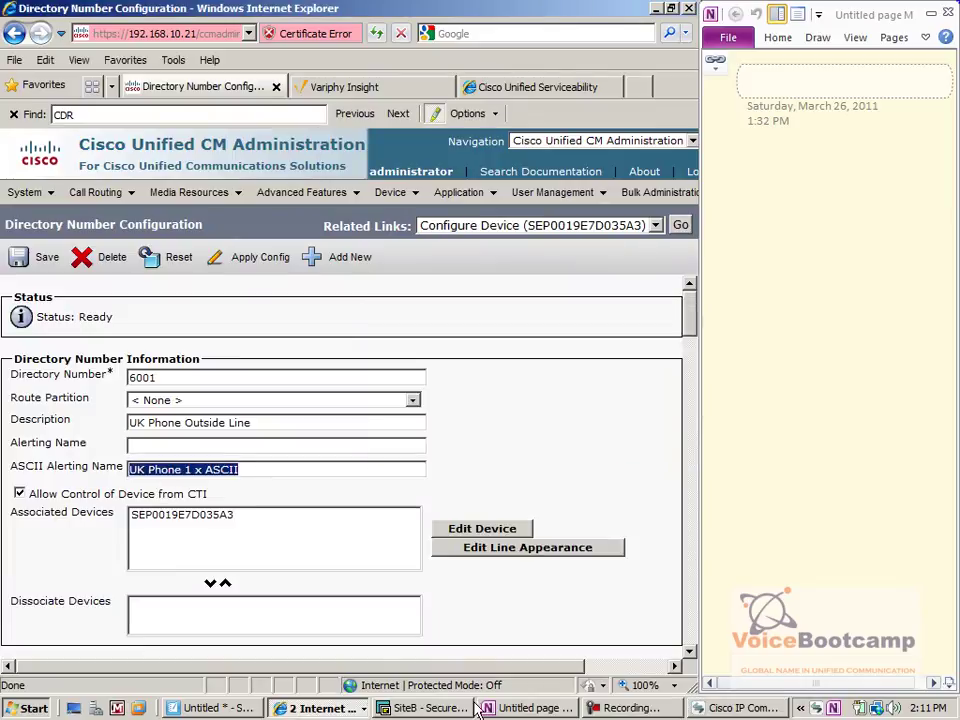
{"action": "left_click", "coordinate": [321, 707]}
{"action": "left_click", "coordinate": [335, 668]}
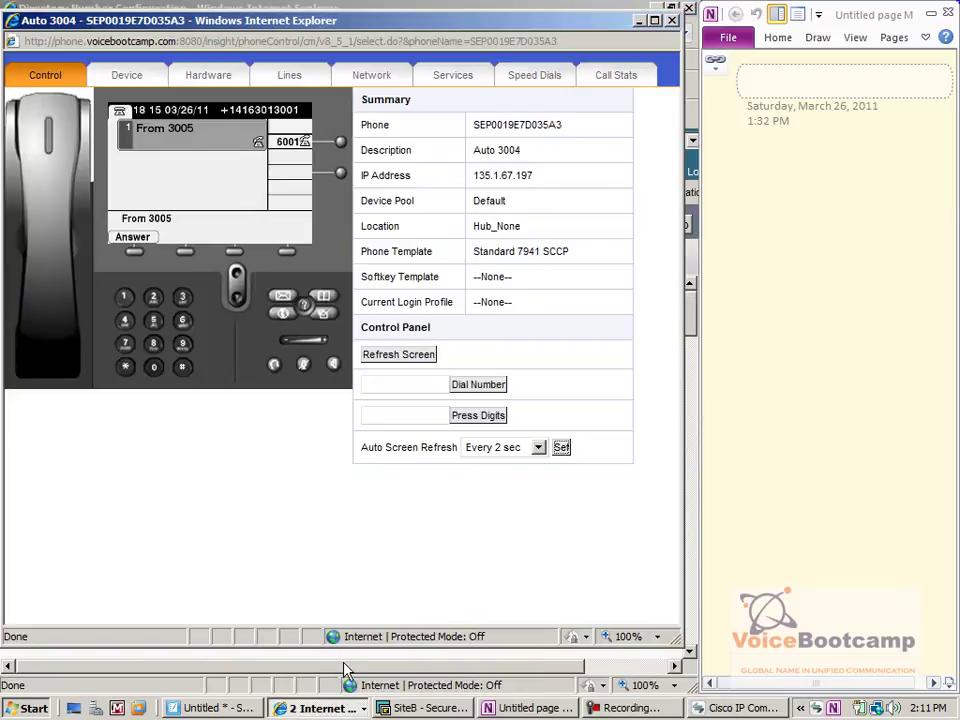
{"action": "left_click", "coordinate": [740, 707]}
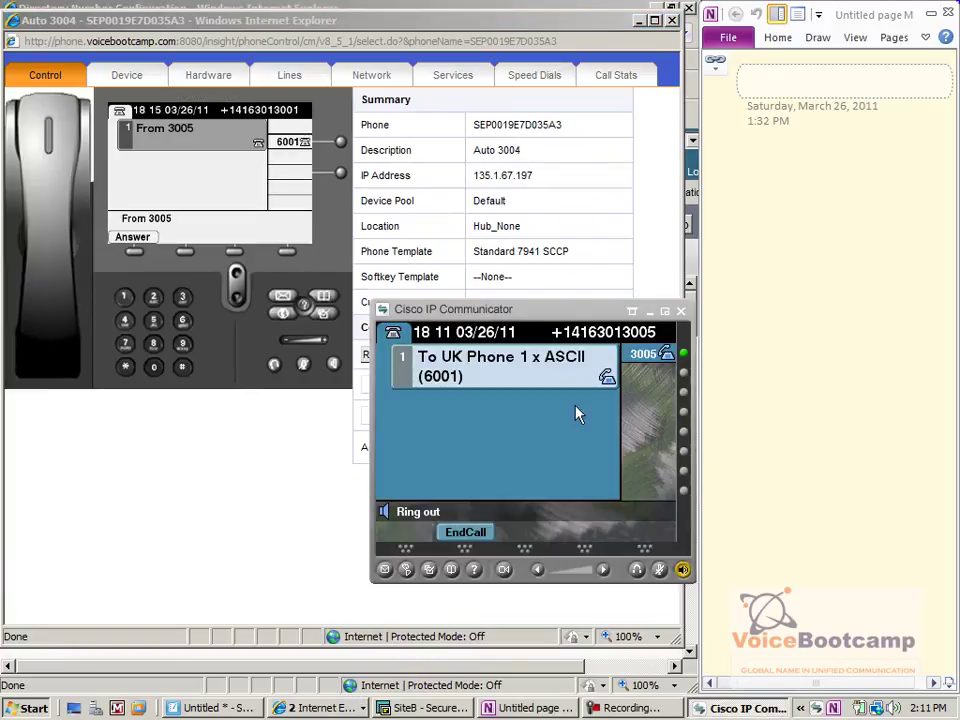
{"action": "left_click", "coordinate": [625, 20]}
{"action": "left_click", "coordinate": [641, 21]}
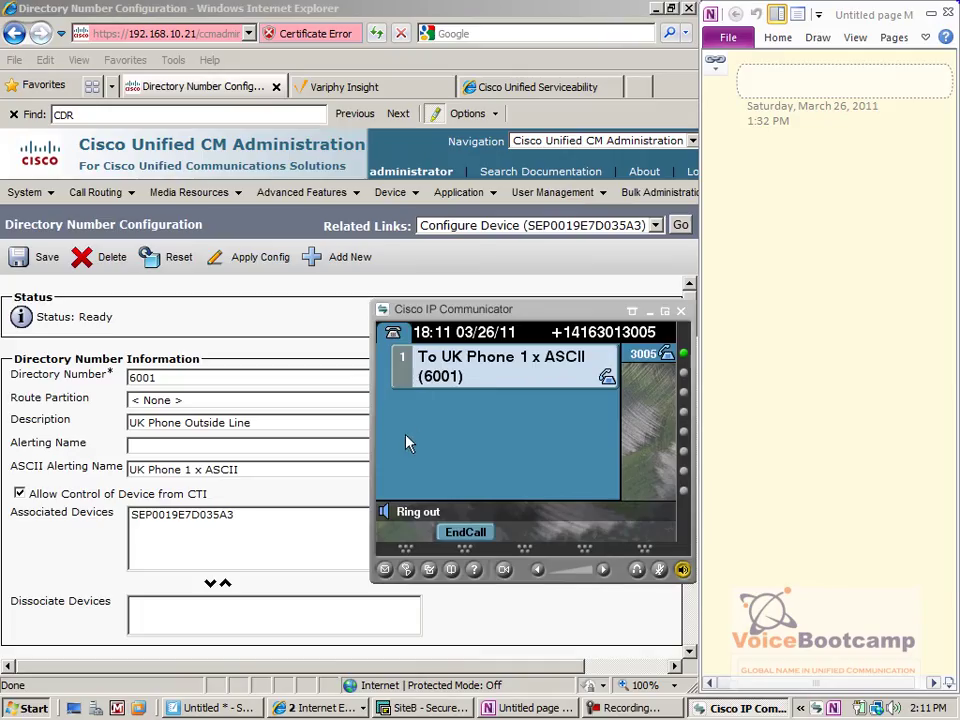
{"action": "left_click", "coordinate": [468, 533]}
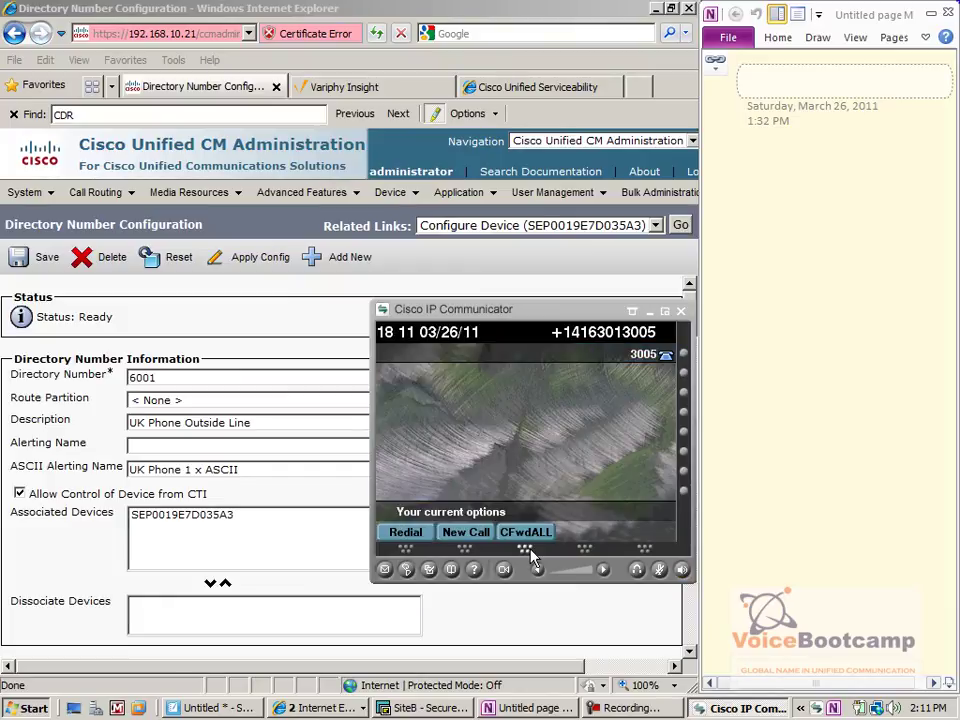
Enter 'UK Phone 1 x Alerting' as line 6001's Alerting Name and save
{"action": "left_click", "coordinate": [267, 447]}
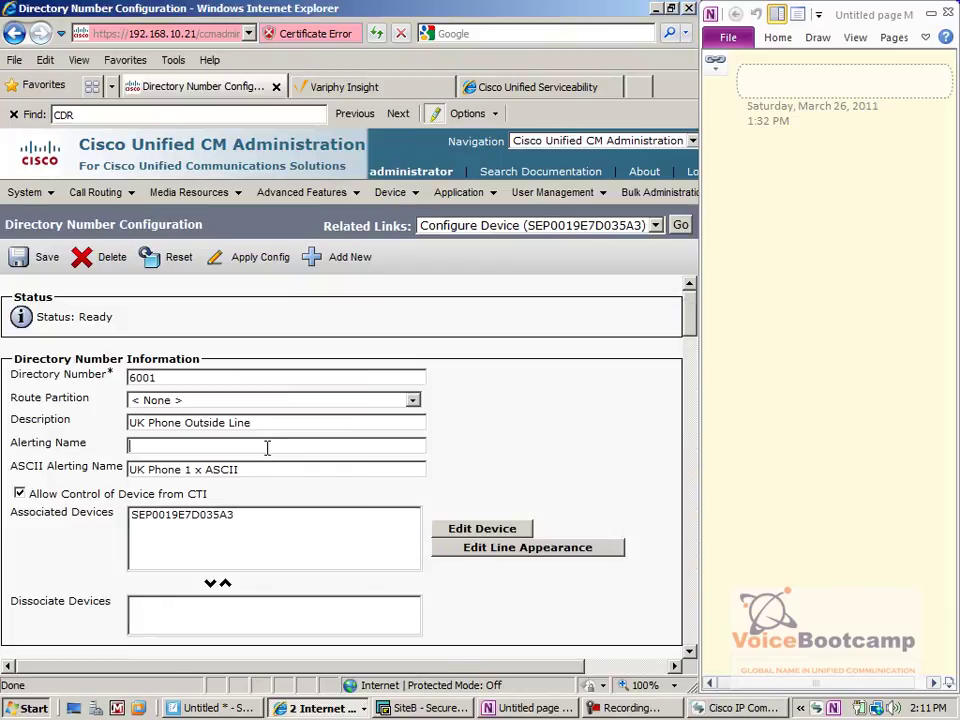
{"action": "type", "text": "UK Phone 1 x Alerting Name"}
{"action": "key", "text": "BackSpace"}
{"action": "key", "text": "BackSpace"}
{"action": "key", "text": "BackSpace"}
{"action": "key", "text": "BackSpace"}
{"action": "key", "text": "BackSpace"}
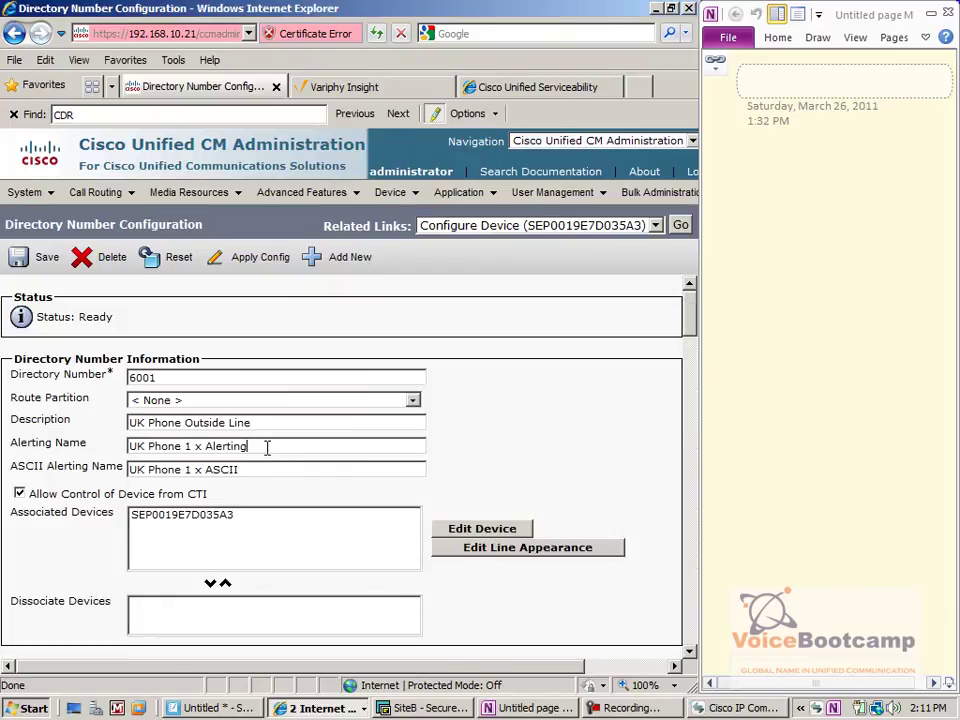
{"action": "left_click", "coordinate": [237, 463]}
{"action": "left_click", "coordinate": [42, 262]}
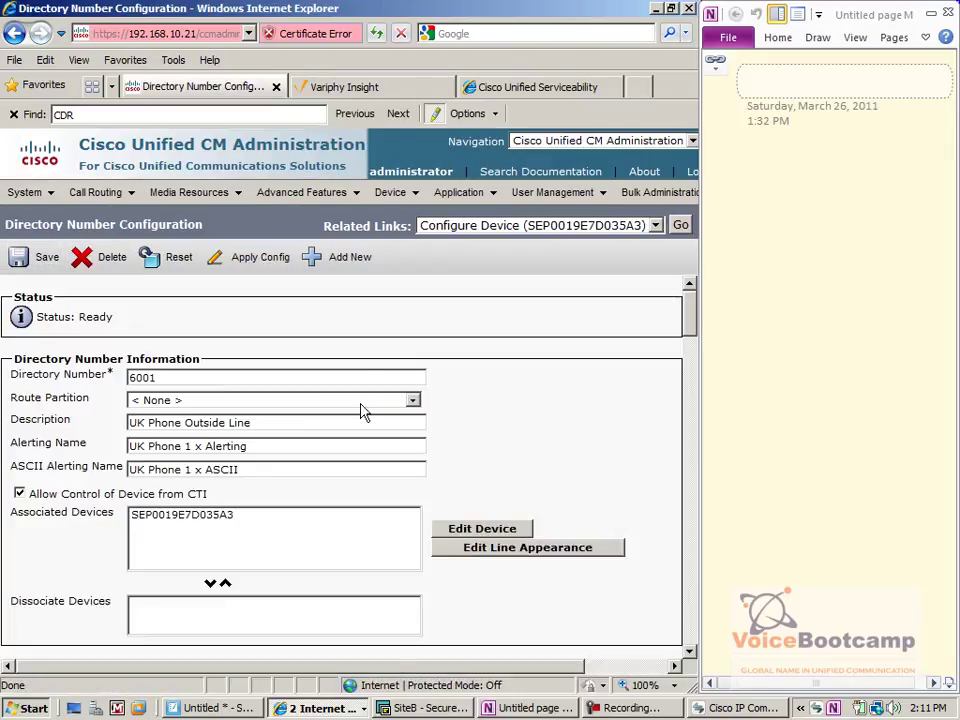
Apply the configuration to the phone and bring back the Auto 3004 phone window
{"action": "left_click", "coordinate": [278, 265]}
{"action": "left_click", "coordinate": [110, 463]}
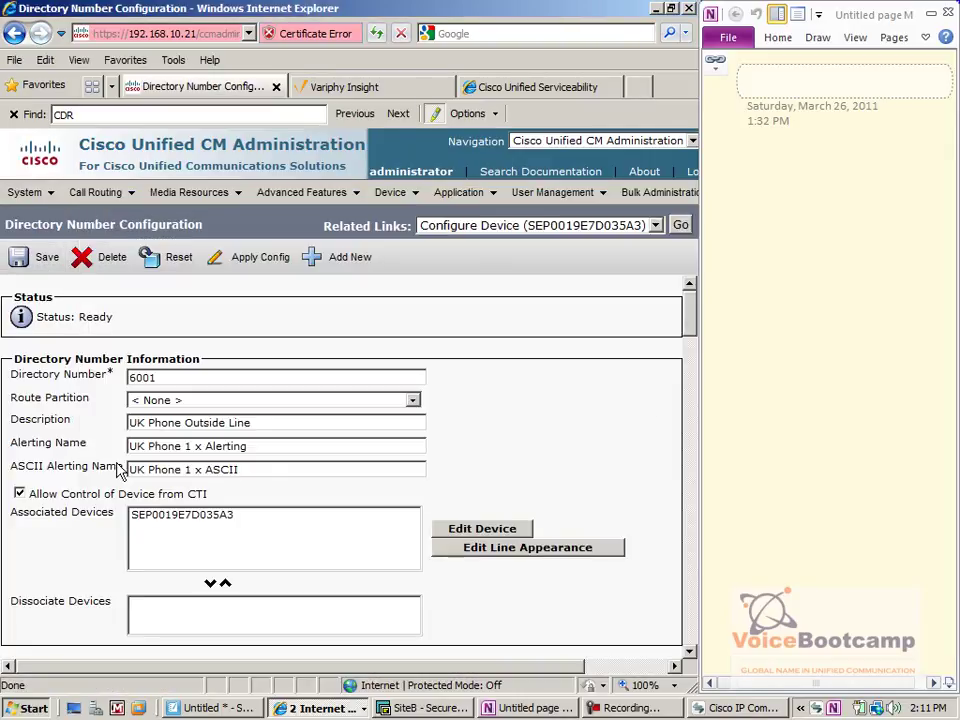
{"action": "left_click", "coordinate": [318, 708]}
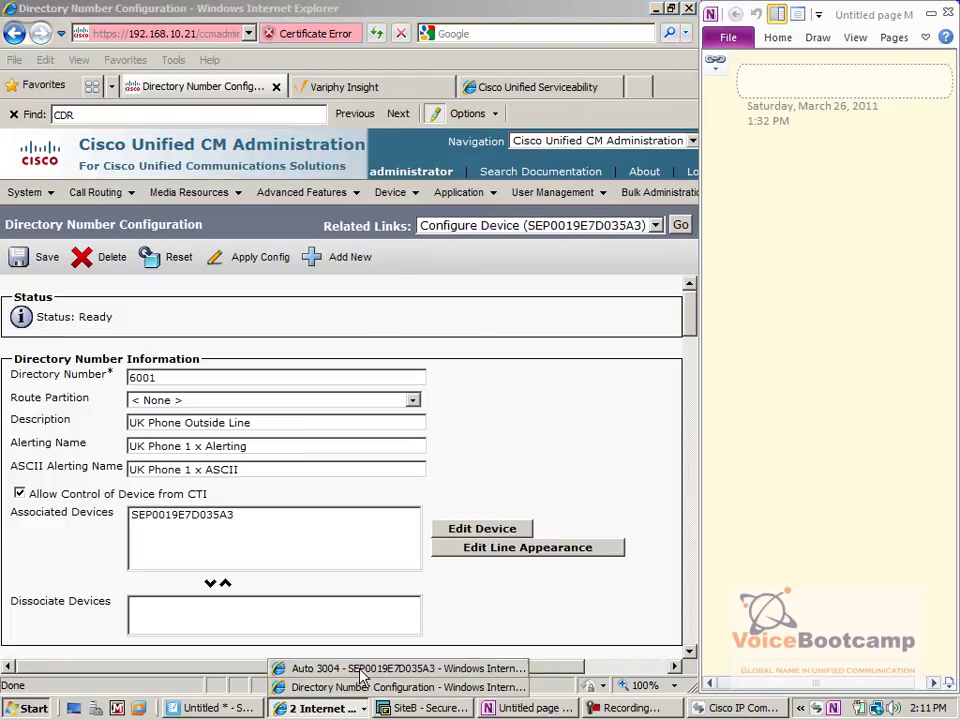
{"action": "left_click", "coordinate": [400, 668]}
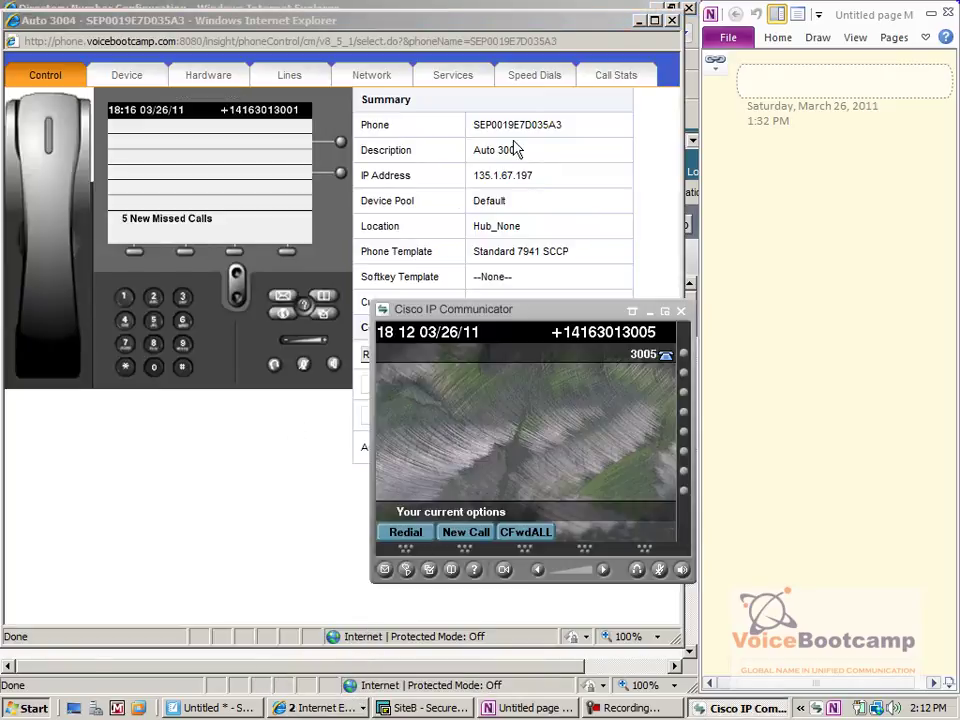
Redial line 6001 from IP Communicator and confirm it now shows UK Phone 1 x Alerting
{"action": "left_click", "coordinate": [418, 535]}
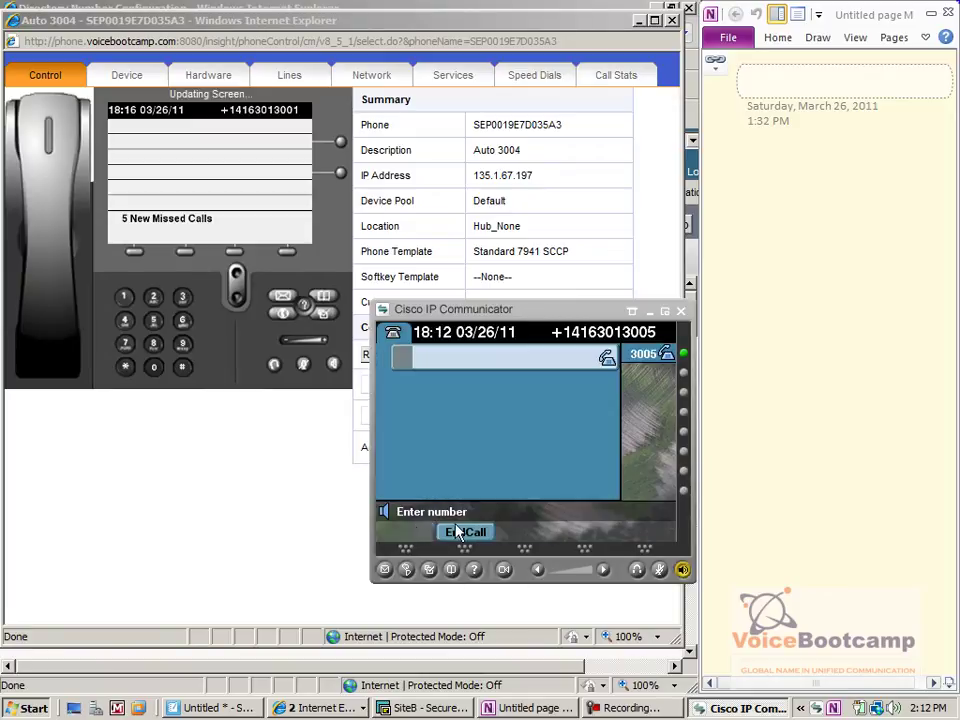
{"action": "left_click", "coordinate": [445, 533]}
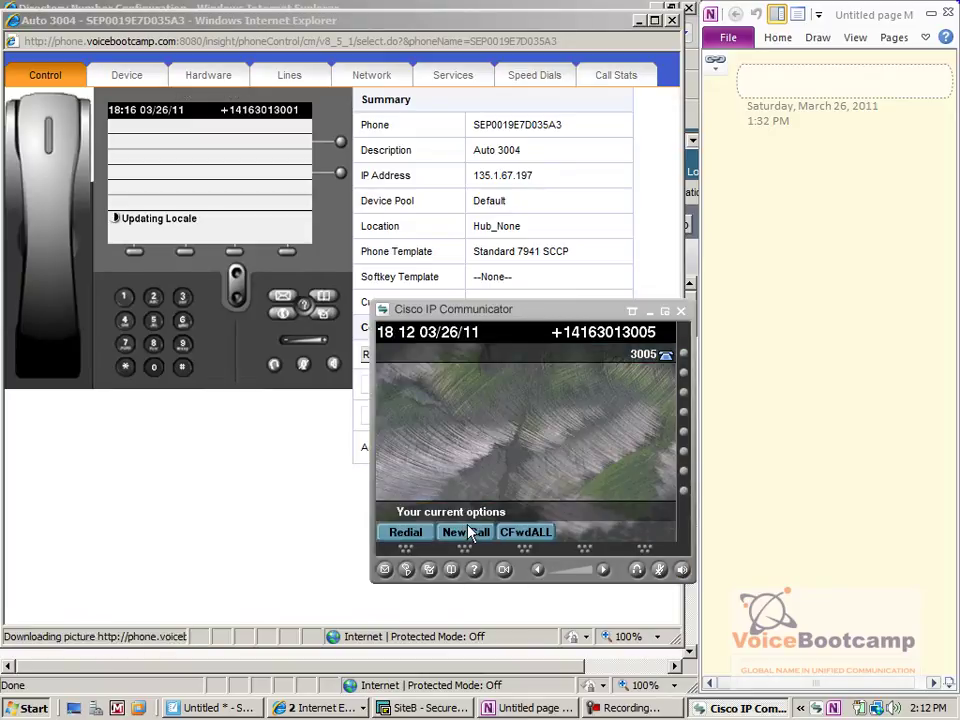
{"action": "left_click", "coordinate": [406, 538]}
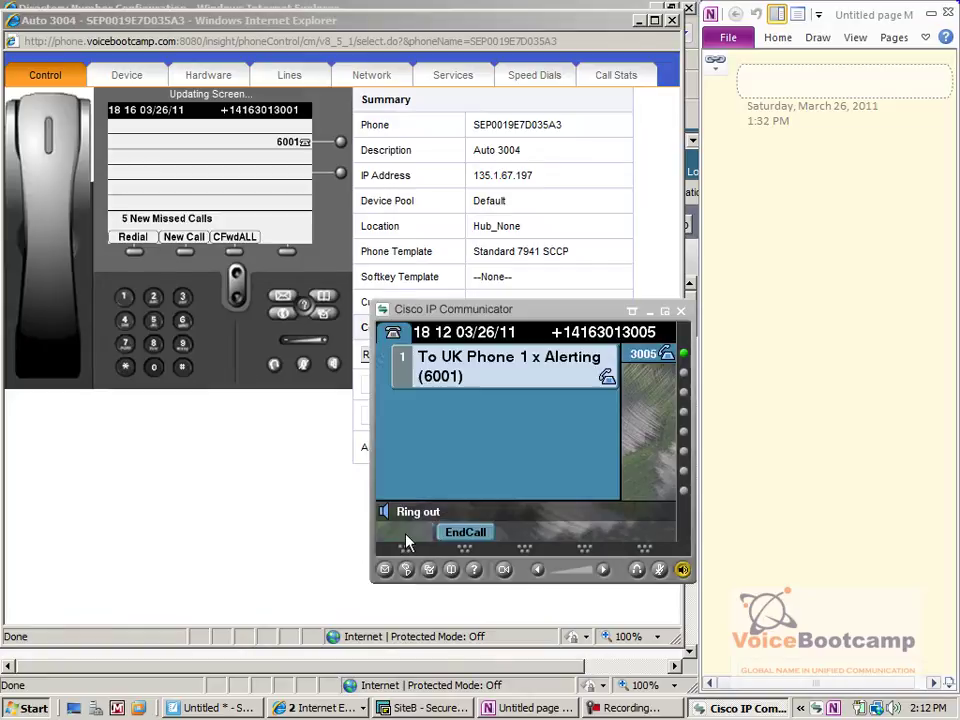
{"action": "left_click", "coordinate": [640, 19]}
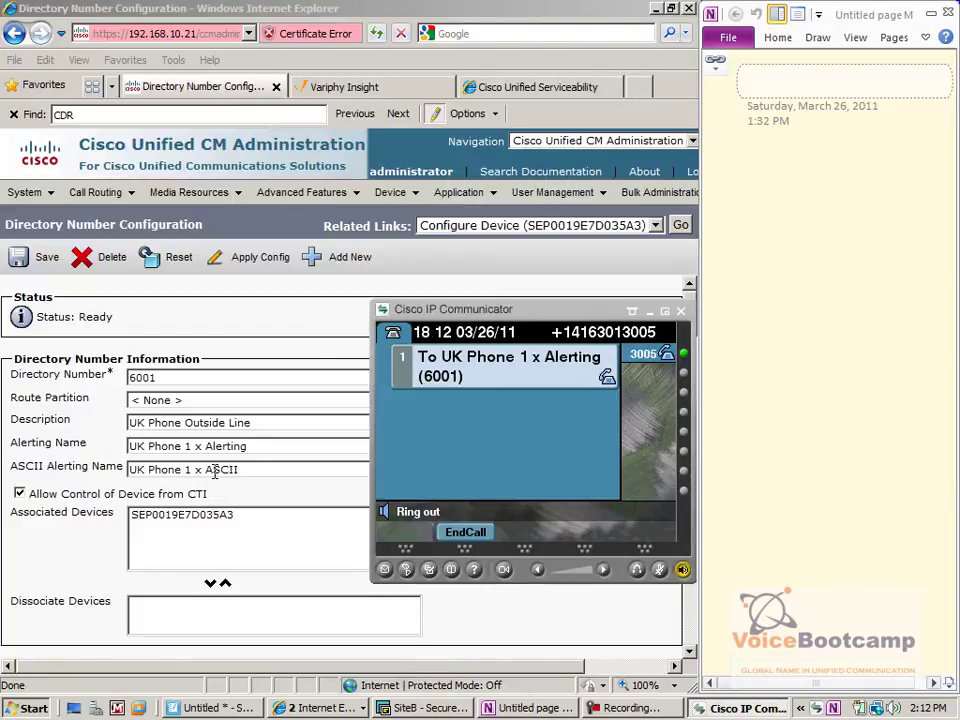
End the 6001 test call and write a Quick Note reading 'Alerting name vs ASCII AlertingName'
{"action": "left_click", "coordinate": [479, 535]}
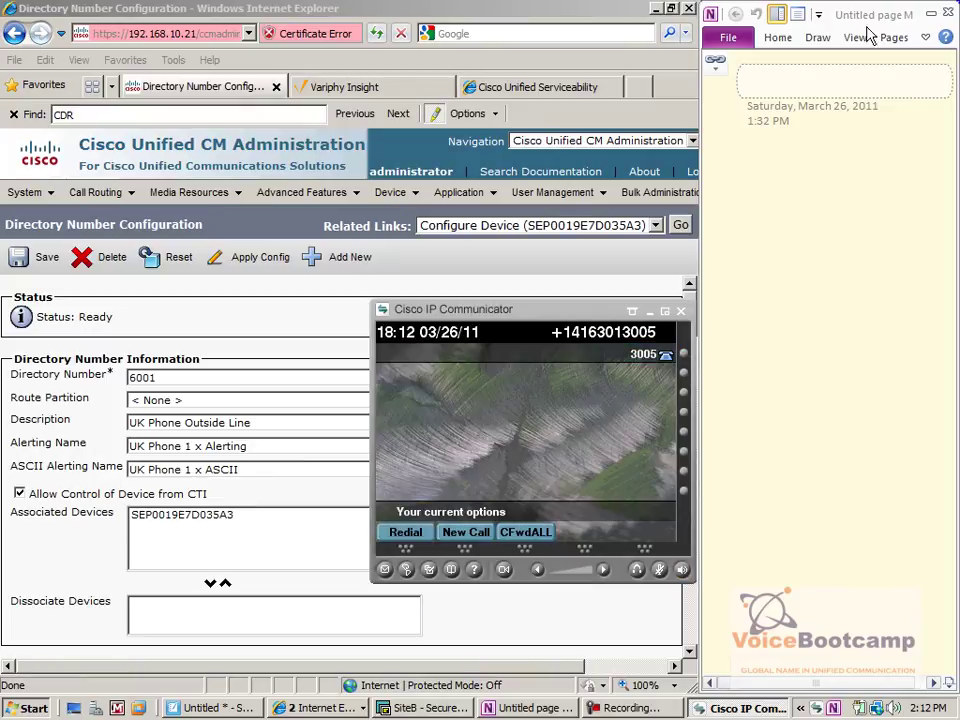
{"action": "left_click", "coordinate": [744, 190]}
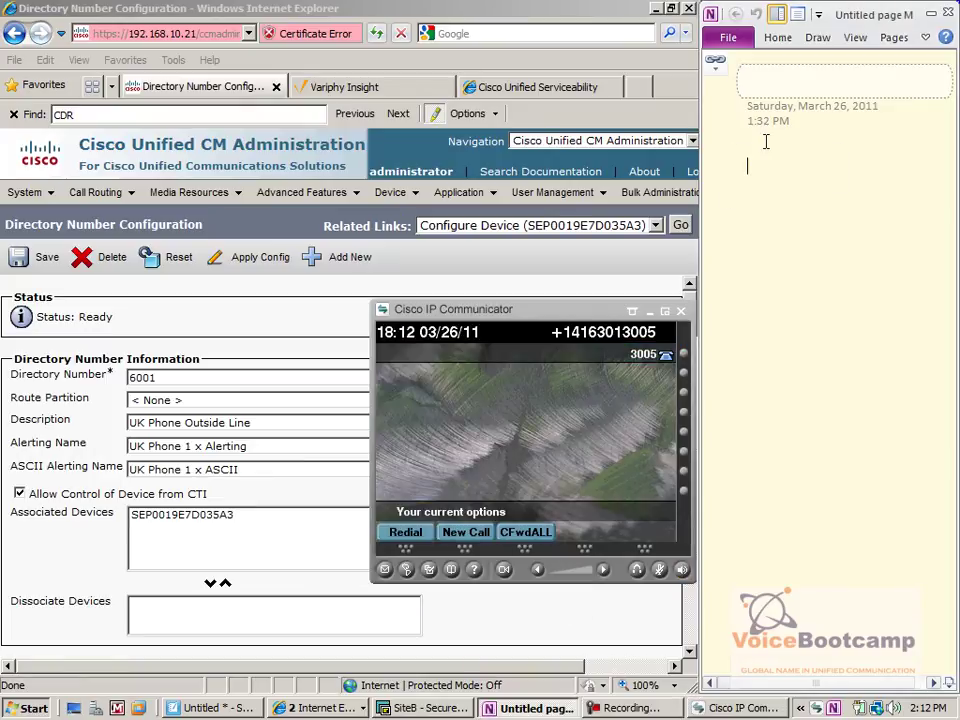
{"action": "type", "text": "Quick Note"}
{"action": "key", "text": "Return"}
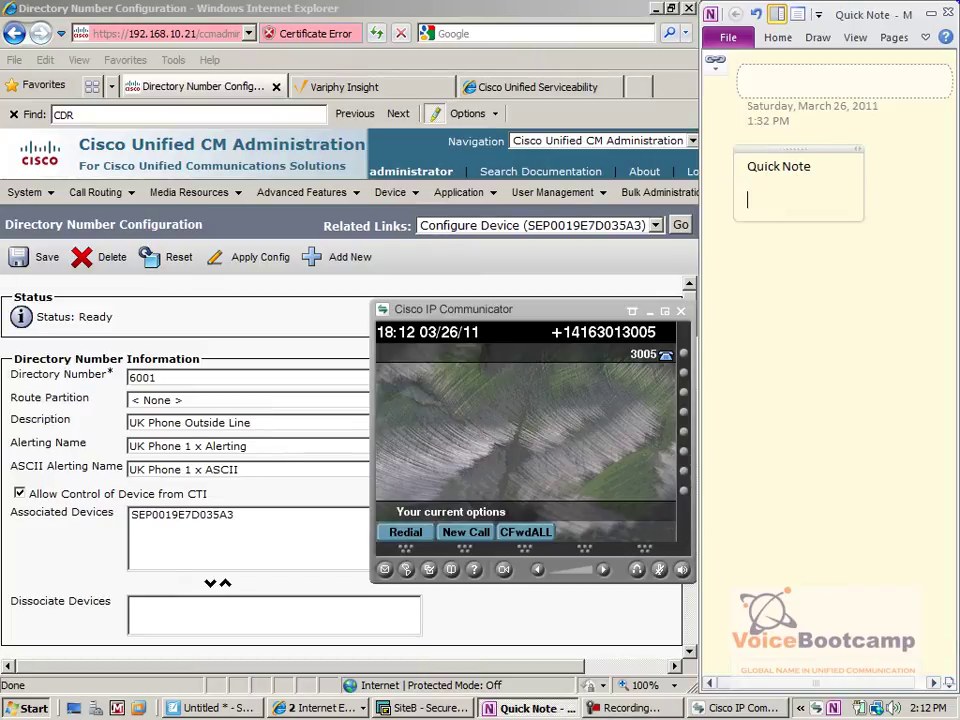
{"action": "type", "text": "Alerting name vs ASCII"}
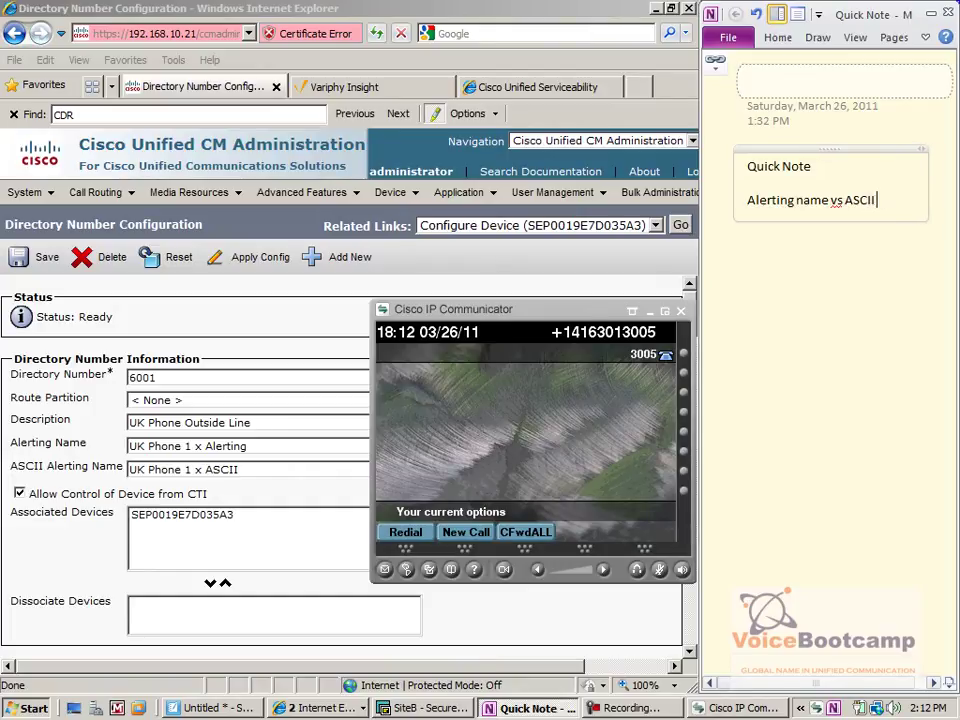
{"action": "type", "text": " AlertingName"}
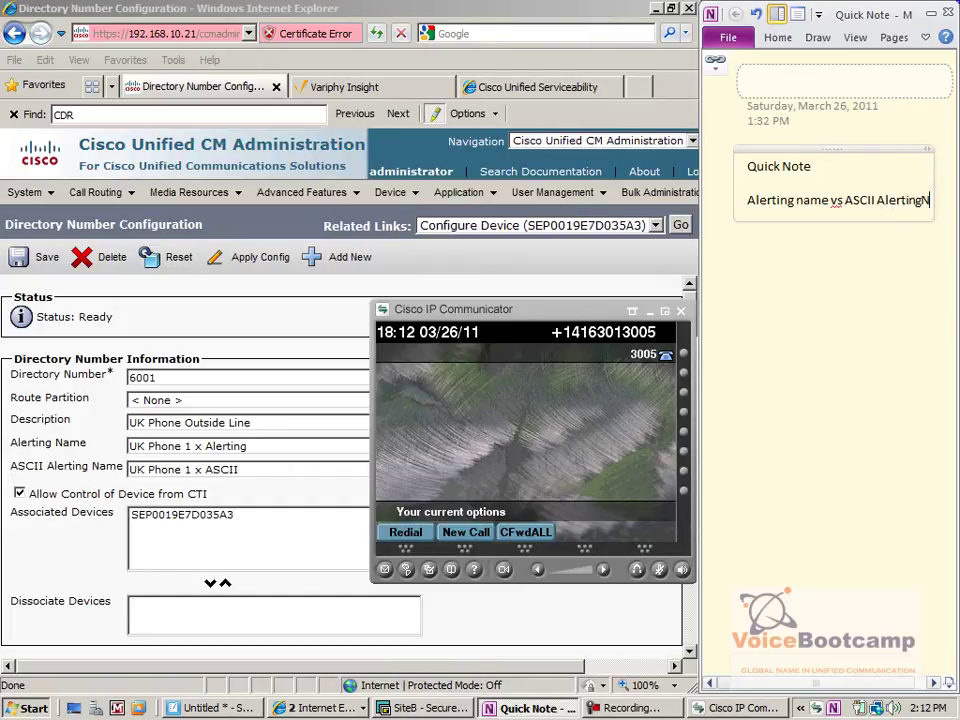
{"action": "key", "text": "Return"}
{"action": "key", "text": "Return"}
{"action": "key", "text": "Return"}
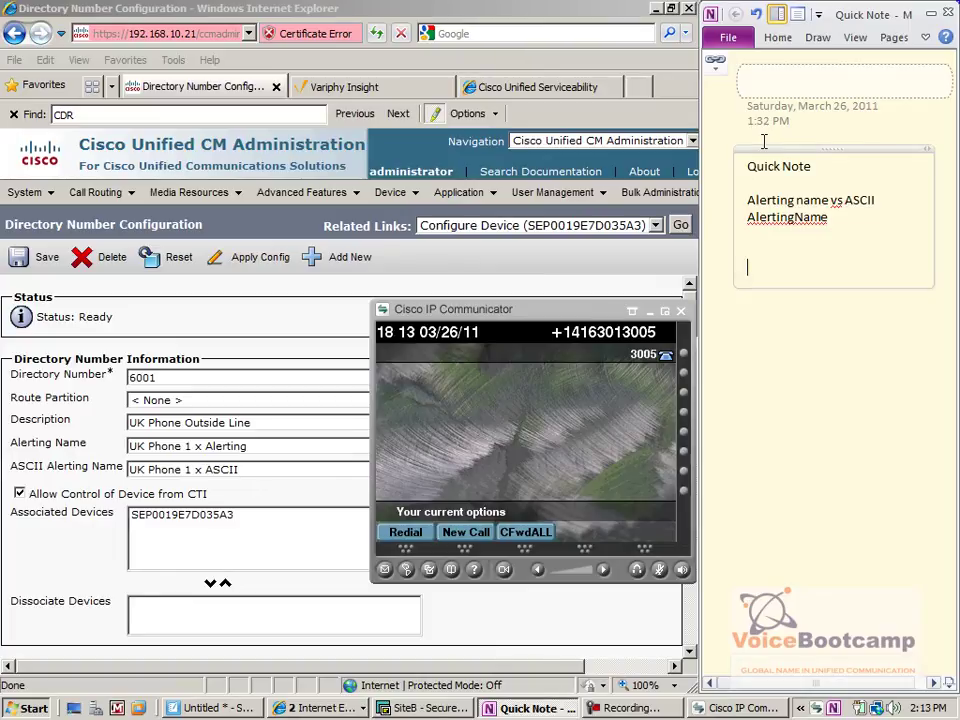
On line 6001's page, edit the Display (Internal Caller ID) field to read UK Phone 1 - Internal
{"action": "left_click", "coordinate": [697, 305]}
{"action": "scroll", "coordinate": [697, 307], "scroll_direction": "down", "scroll_amount": 1}
{"action": "left_click_drag", "start_coordinate": [697, 305], "coordinate": [699, 516]}
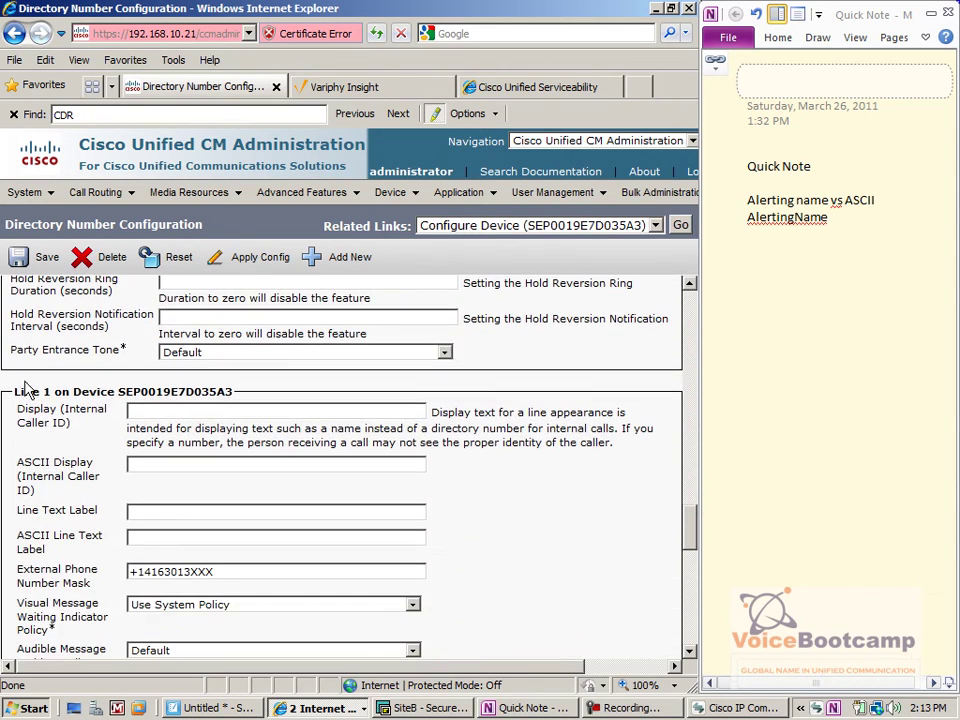
{"action": "left_click_drag", "start_coordinate": [17, 408], "coordinate": [129, 428]}
{"action": "left_click", "coordinate": [160, 413]}
{"action": "type", "text": "UK Phone 1 -"}
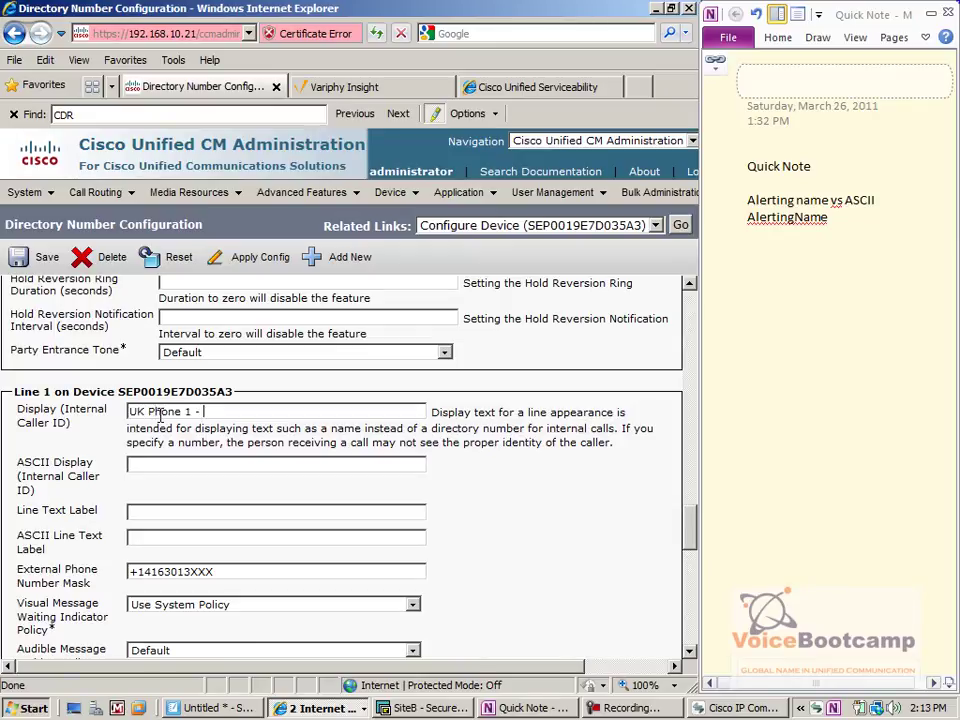
{"action": "type", "text": "l"}
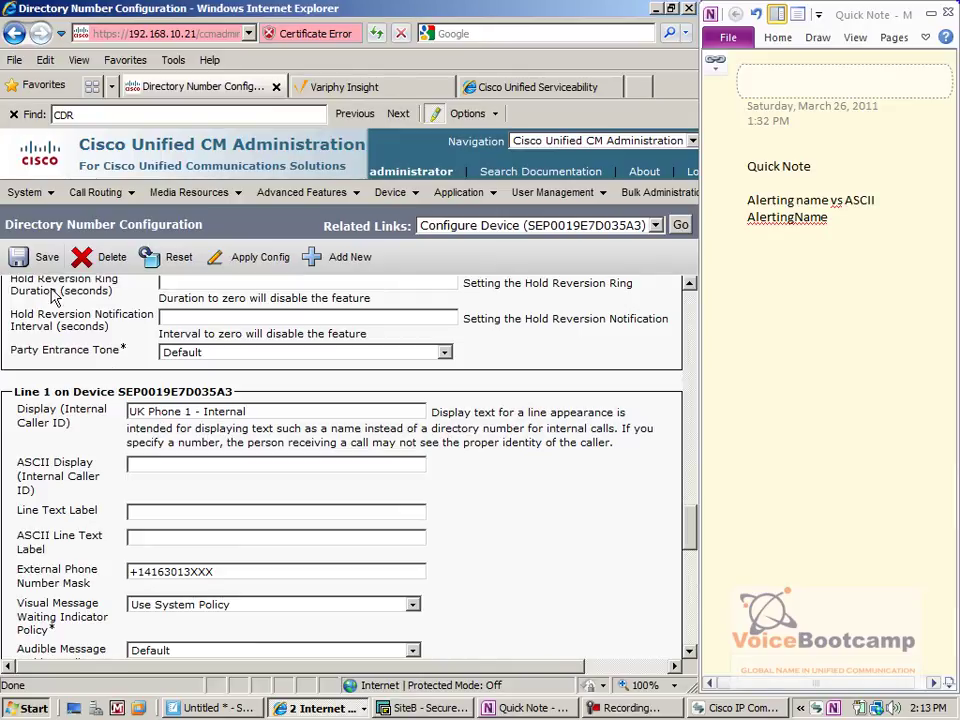
Compare the Display and ASCII Display (Internal Caller ID) fields, then save line 6001
{"action": "left_click_drag", "start_coordinate": [45, 491], "coordinate": [8, 416]}
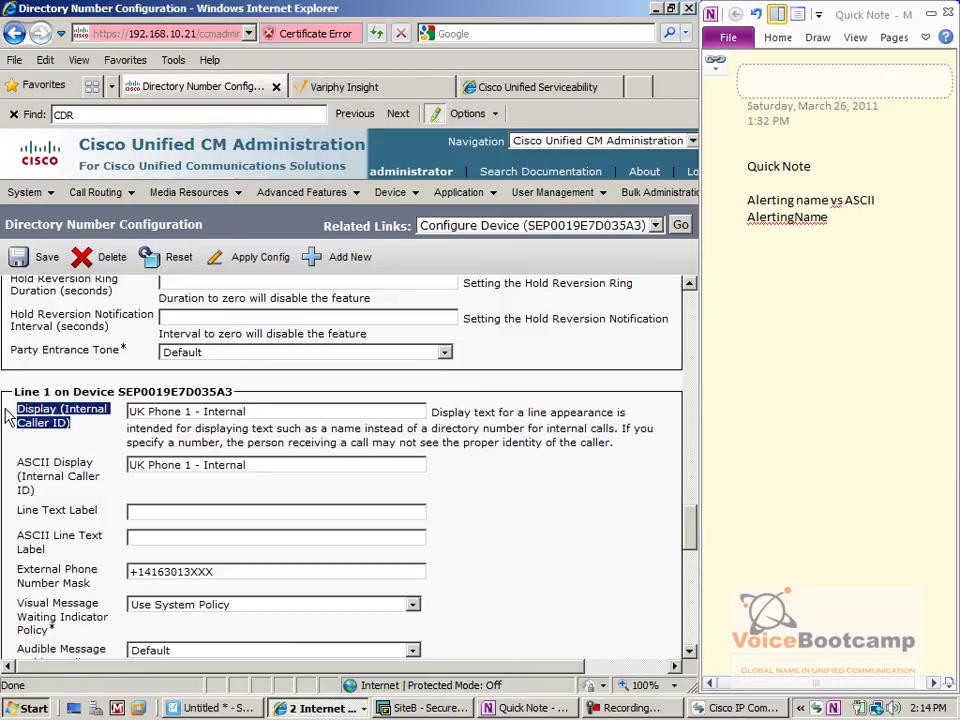
{"action": "left_click", "coordinate": [75, 455]}
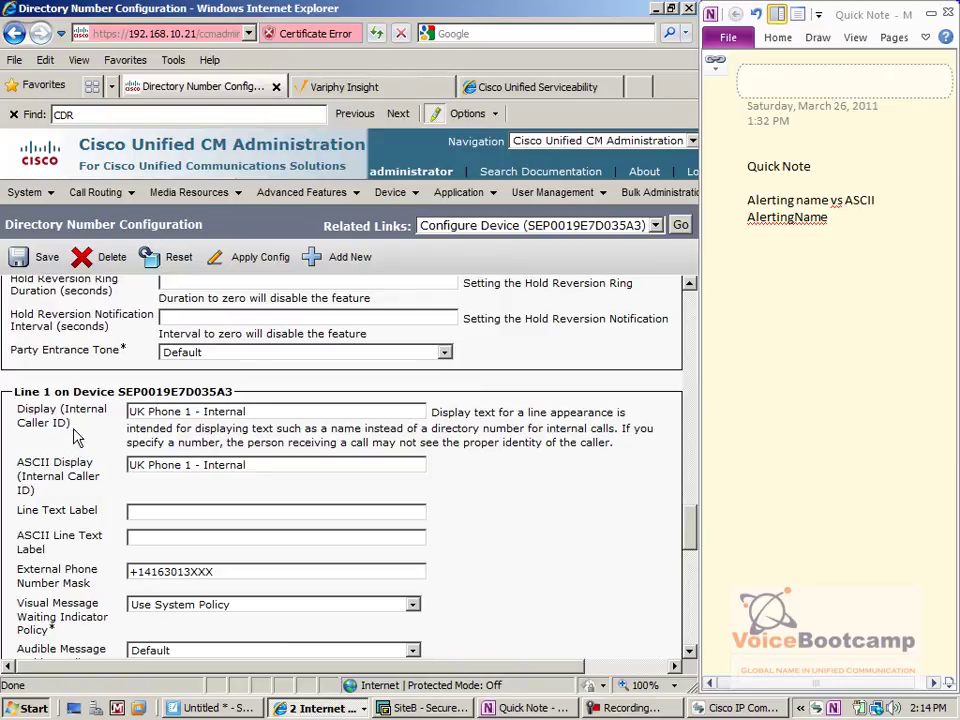
{"action": "left_click_drag", "start_coordinate": [60, 428], "coordinate": [14, 410]}
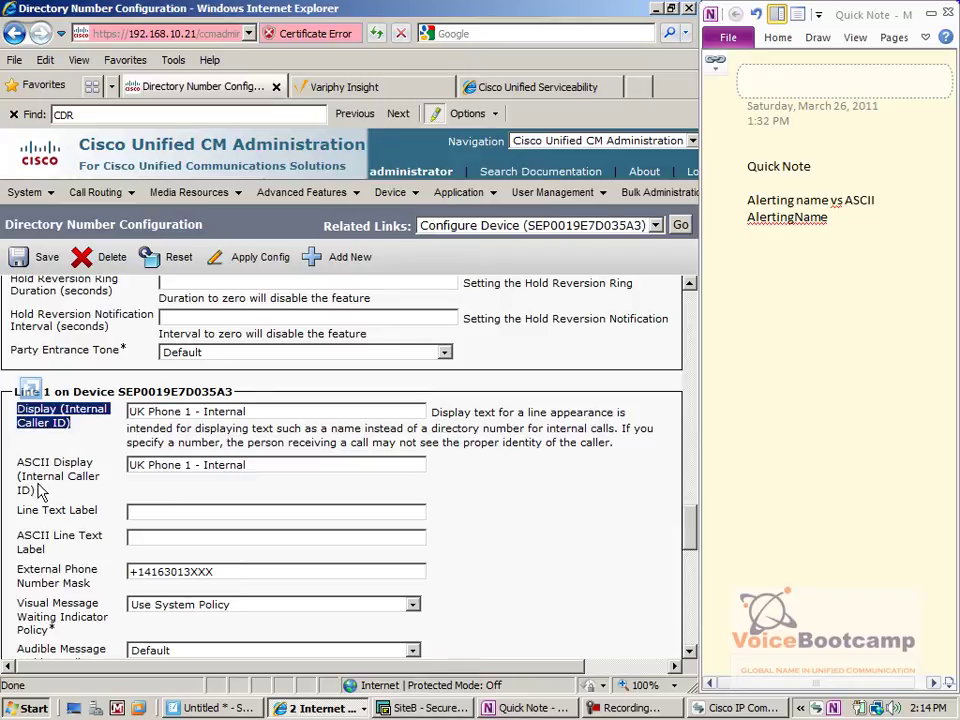
{"action": "left_click_drag", "start_coordinate": [41, 490], "coordinate": [29, 468]}
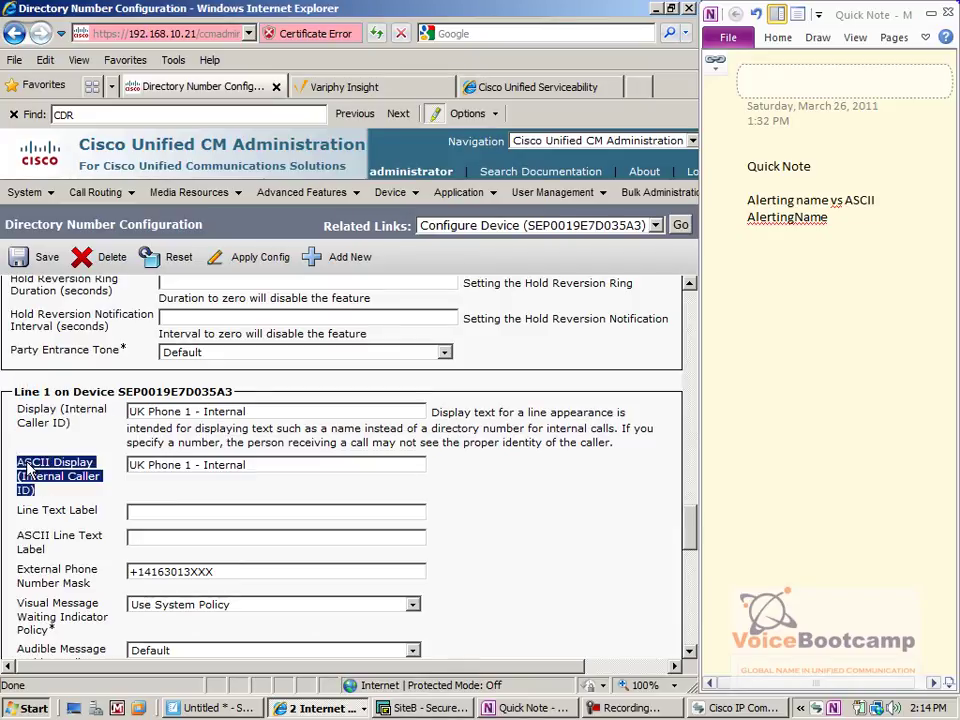
{"action": "left_click_drag", "start_coordinate": [39, 489], "coordinate": [17, 476]}
{"action": "left_click", "coordinate": [17, 474]}
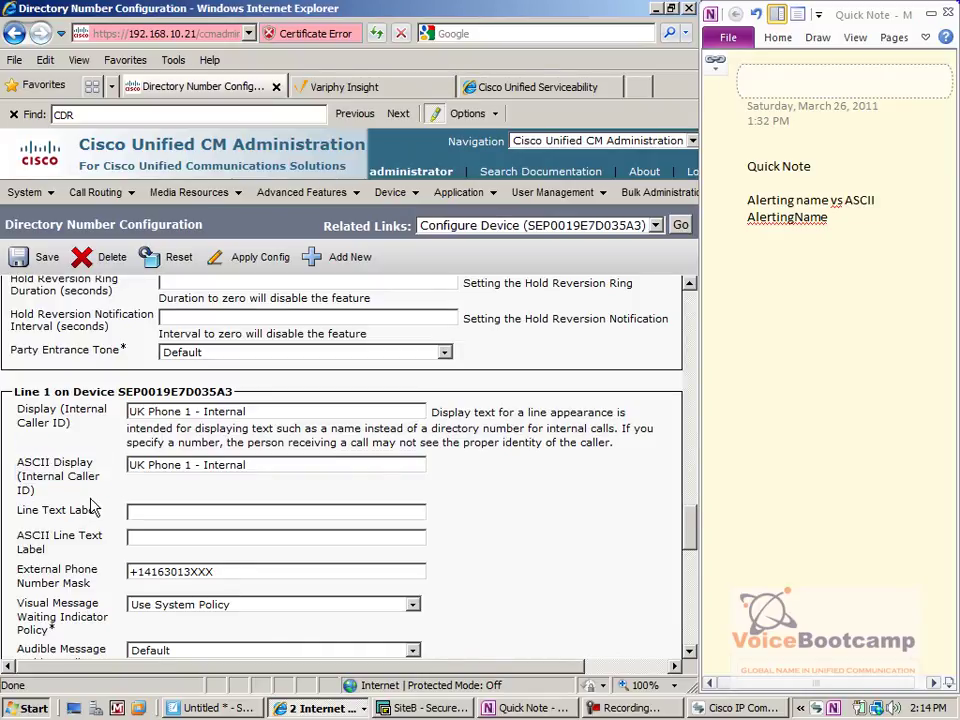
{"action": "left_click", "coordinate": [30, 257]}
{"action": "mouse_move", "coordinate": [846, 221]}
{"action": "left_mouse_down"}
{"action": "mouse_move", "coordinate": [813, 219]}
{"action": "mouse_move", "coordinate": [843, 208]}
{"action": "left_mouse_up"}
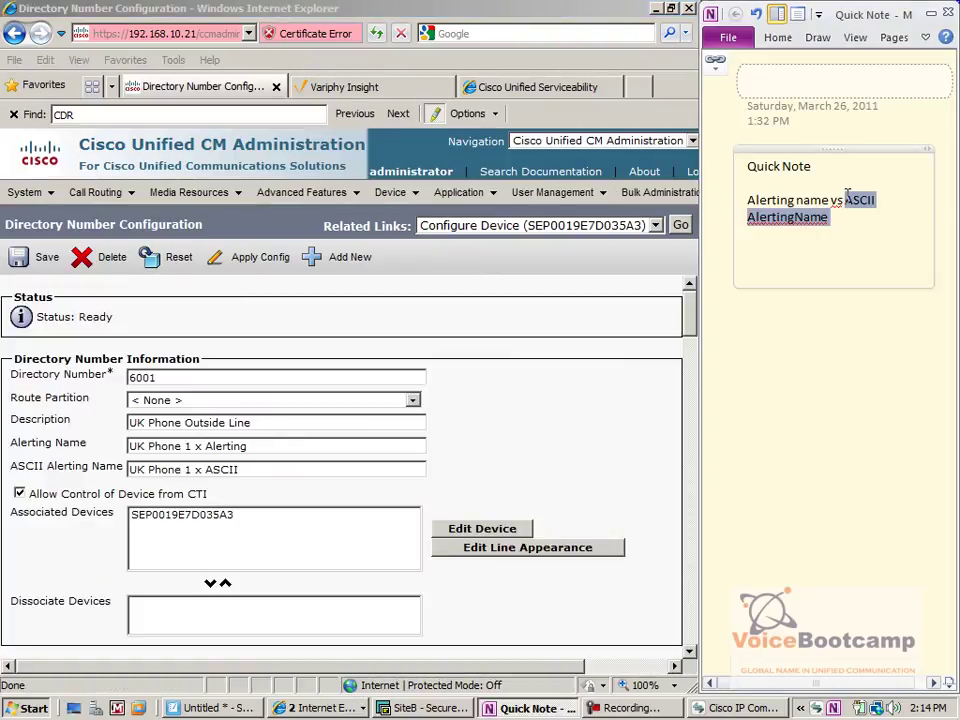
Retitle the Quick Note 'Alerting/ASCII vs Display Internal CLID' and bring up the Auto 3004 page
{"action": "key", "text": "BackSpace"}
{"action": "key", "text": "BackSpace"}
{"action": "key", "text": "BackSpace"}
{"action": "key", "text": "BackSpace"}
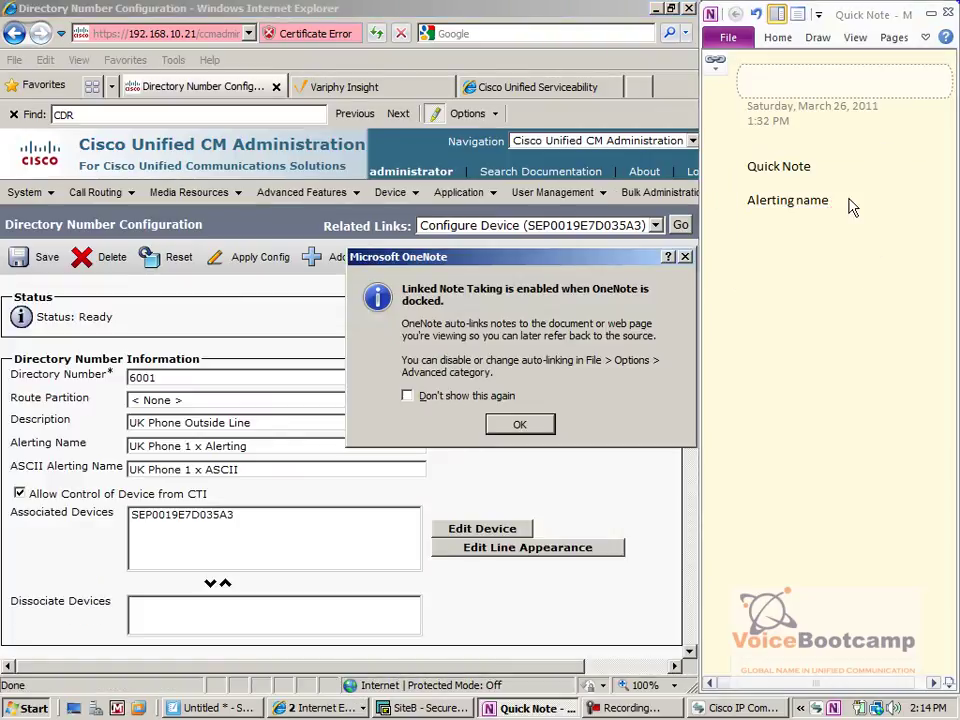
{"action": "left_click", "coordinate": [517, 425]}
{"action": "key", "text": "BackSpace"}
{"action": "key", "text": "BackSpace"}
{"action": "key", "text": "BackSpace"}
{"action": "key", "text": "BackSpace"}
{"action": "key", "text": "BackSpace"}
{"action": "type", "text": "/ASCI"}
{"action": "key", "text": "BackSpace"}
{"action": "key", "text": "BackSpace"}
{"action": "type", "text": "CI"}
{"action": "key", "text": "BackSpace"}
{"action": "key", "text": "BackSpace"}
{"action": "type", "text": "CII vs Displ"}
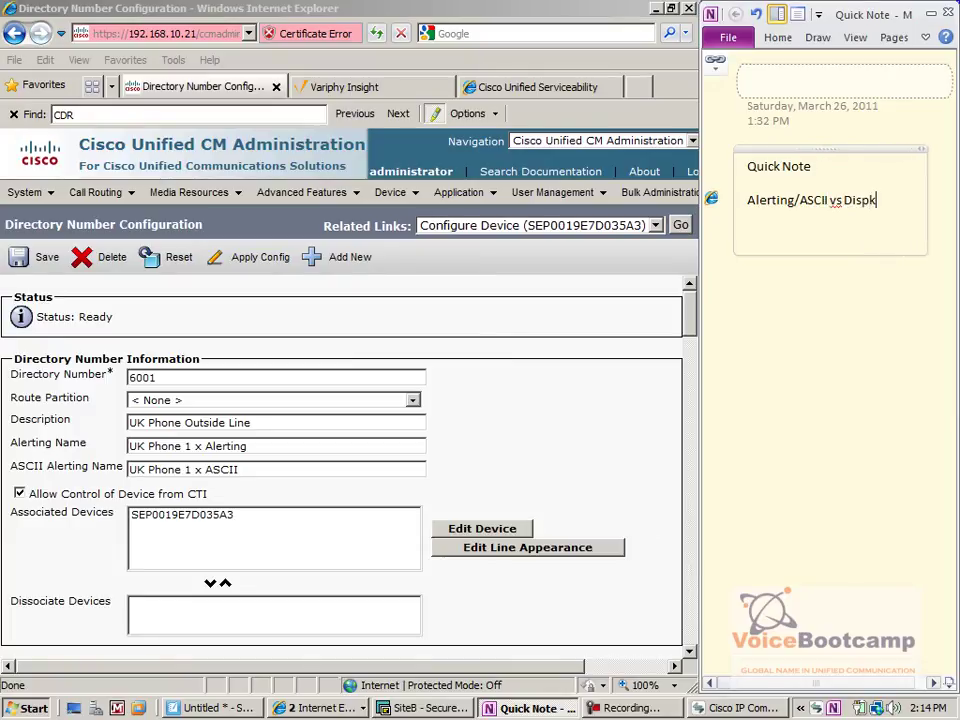
{"action": "type", "text": "ay Internal CLID"}
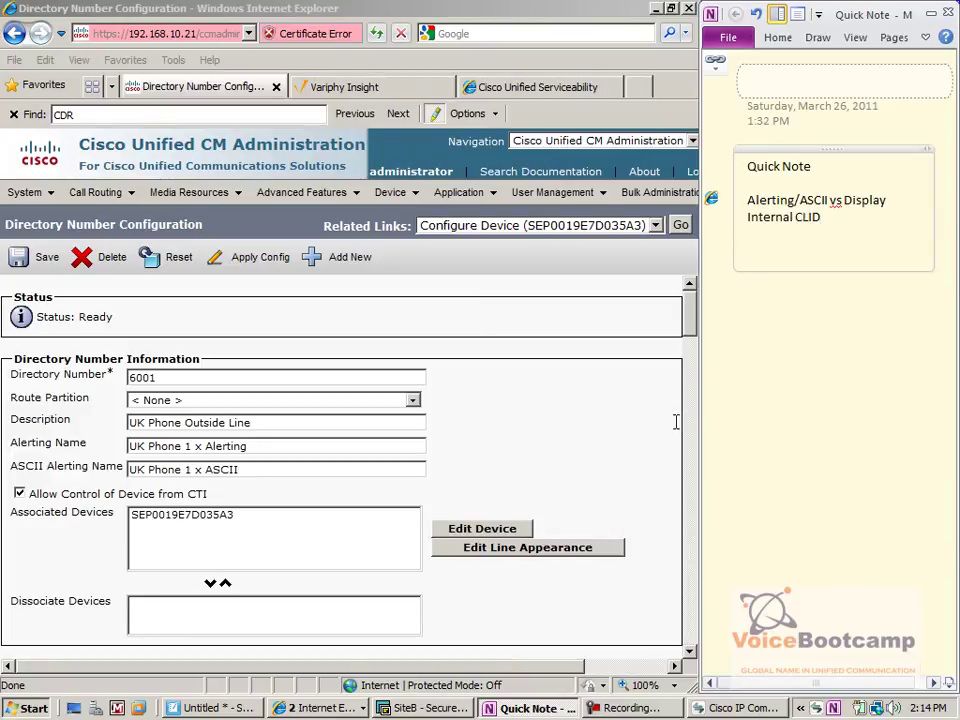
{"action": "left_click", "coordinate": [321, 712]}
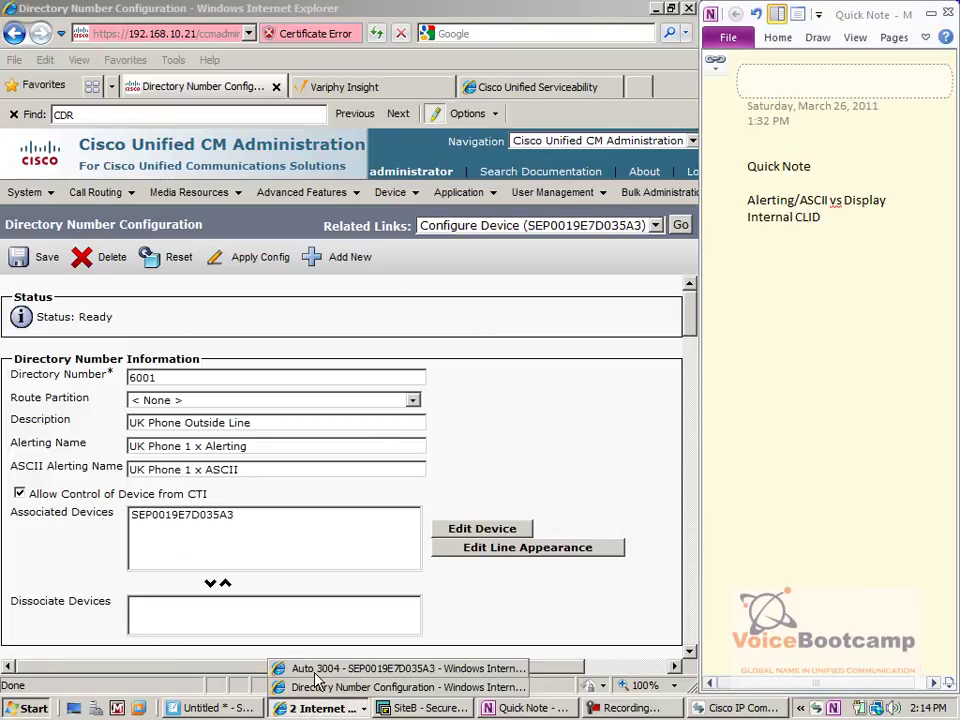
{"action": "left_click", "coordinate": [308, 680]}
Redial 6001 from the softphone and check that it shows UK Phone 1 x Alerting
{"action": "left_click", "coordinate": [702, 708]}
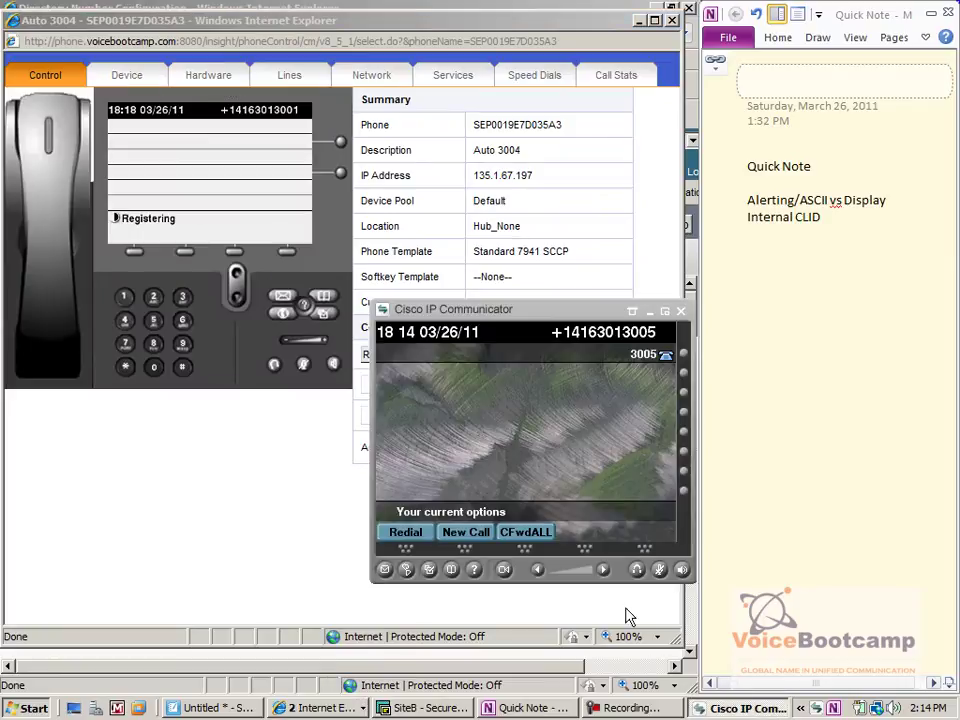
{"action": "left_click_drag", "start_coordinate": [500, 309], "coordinate": [478, 330]}
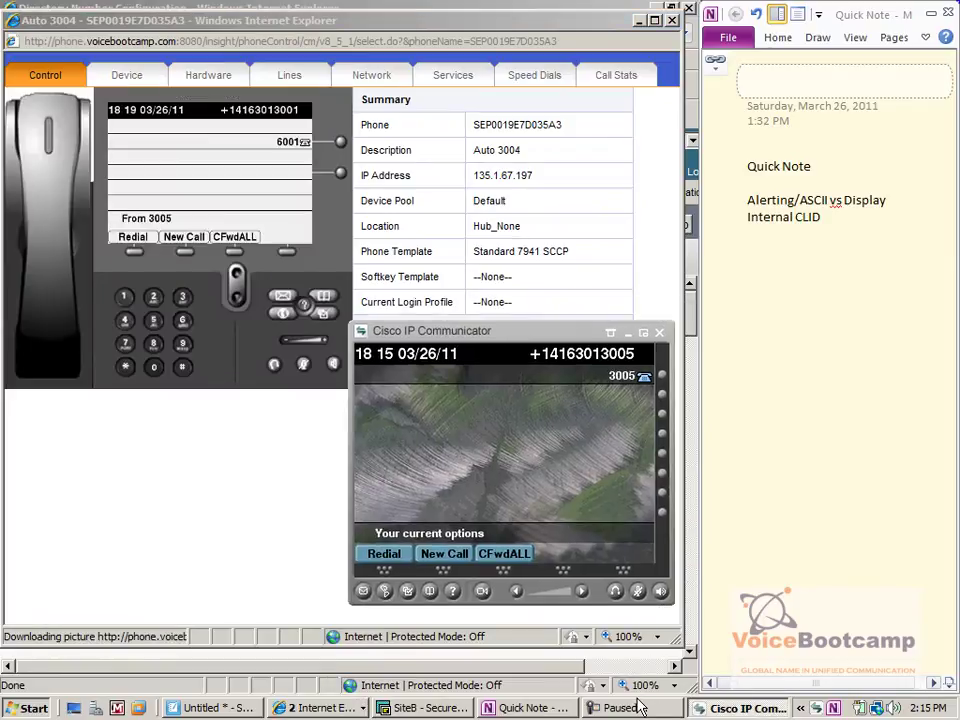
{"action": "left_click", "coordinate": [405, 560]}
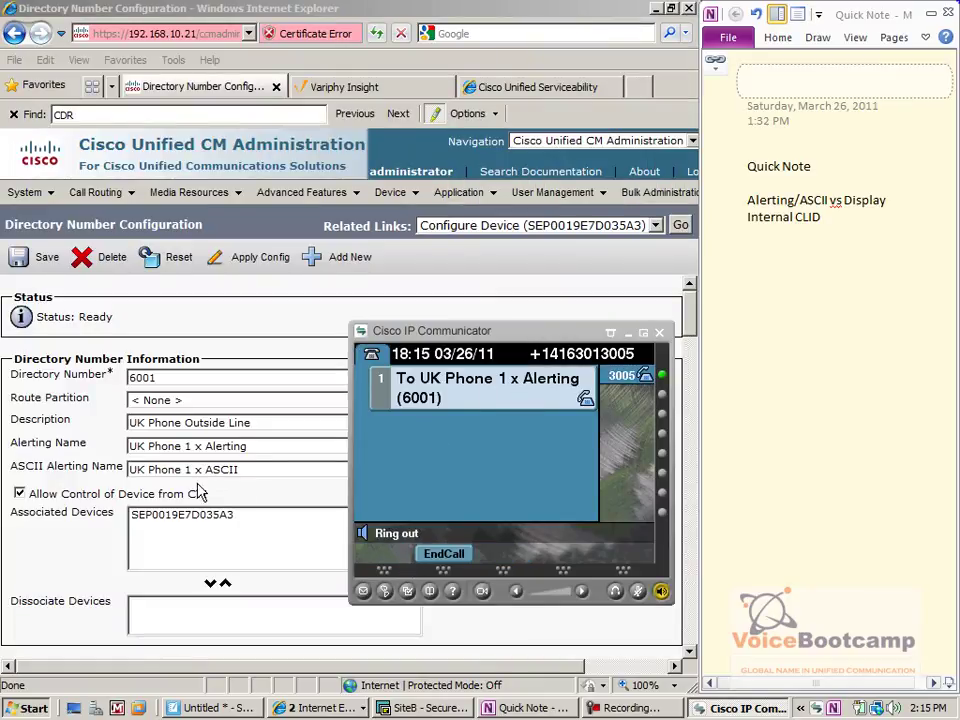
{"action": "left_click_drag", "start_coordinate": [264, 446], "coordinate": [124, 452]}
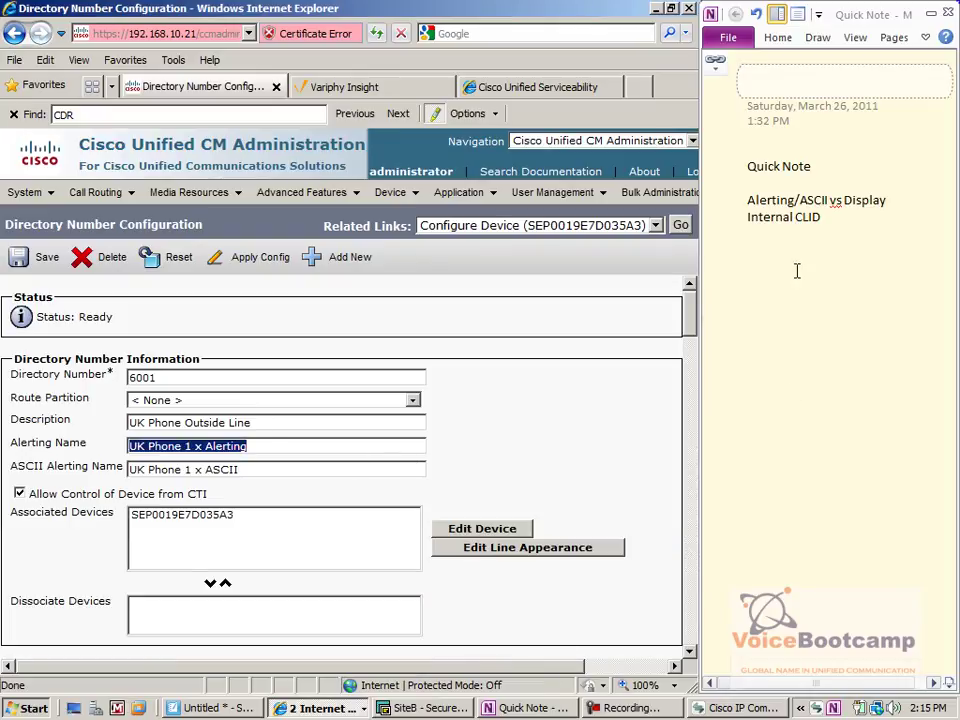
Add the note line '1st priority is ALETERNING NAME' under the Quick Note heading
{"action": "left_click", "coordinate": [825, 226]}
{"action": "key", "text": "Return"}
{"action": "type", "text": "s"}
{"action": "key", "text": "BackSpace"}
{"action": "type", "text": "1st p"}
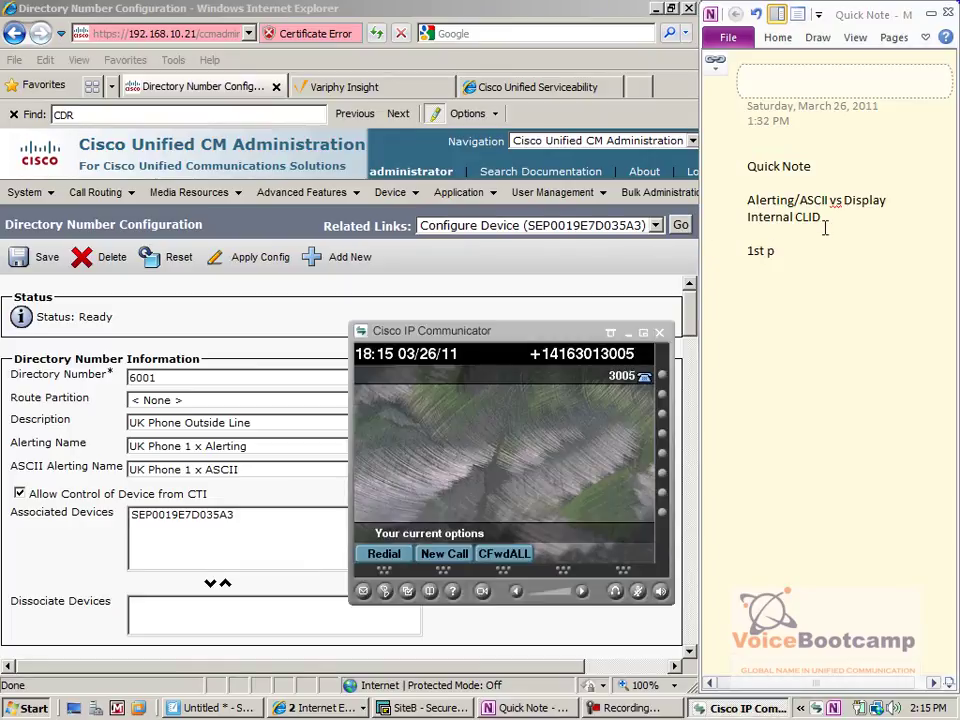
{"action": "left_click", "coordinate": [823, 234]}
{"action": "key", "text": "BackSpace"}
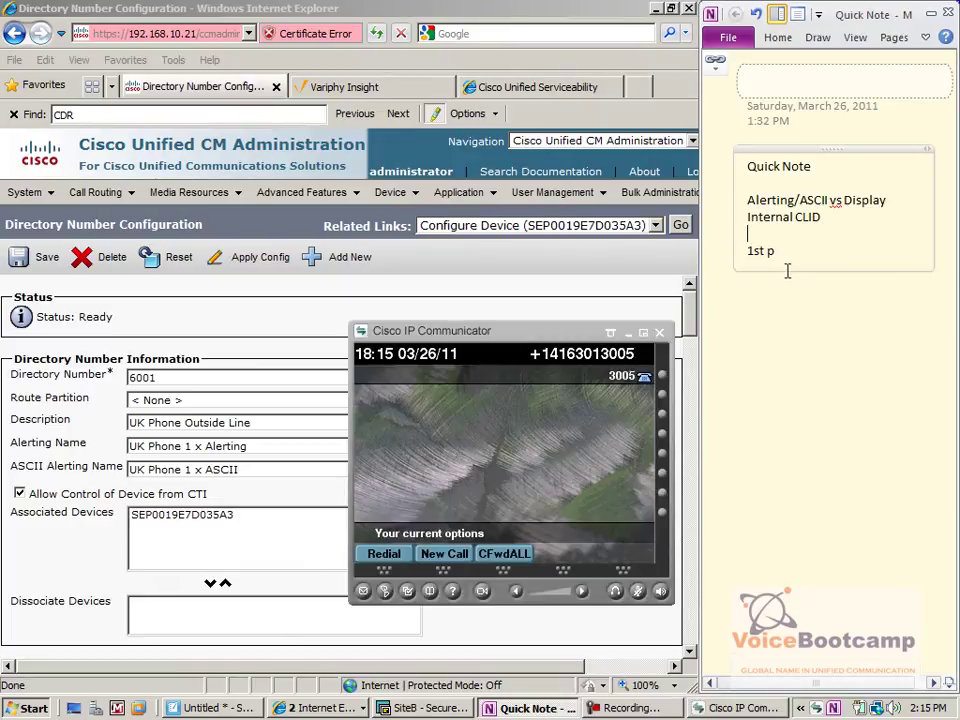
{"action": "type", "text": "priority is ALETERNING NAME"}
{"action": "key", "text": "Return"}
{"action": "key", "text": "Return"}
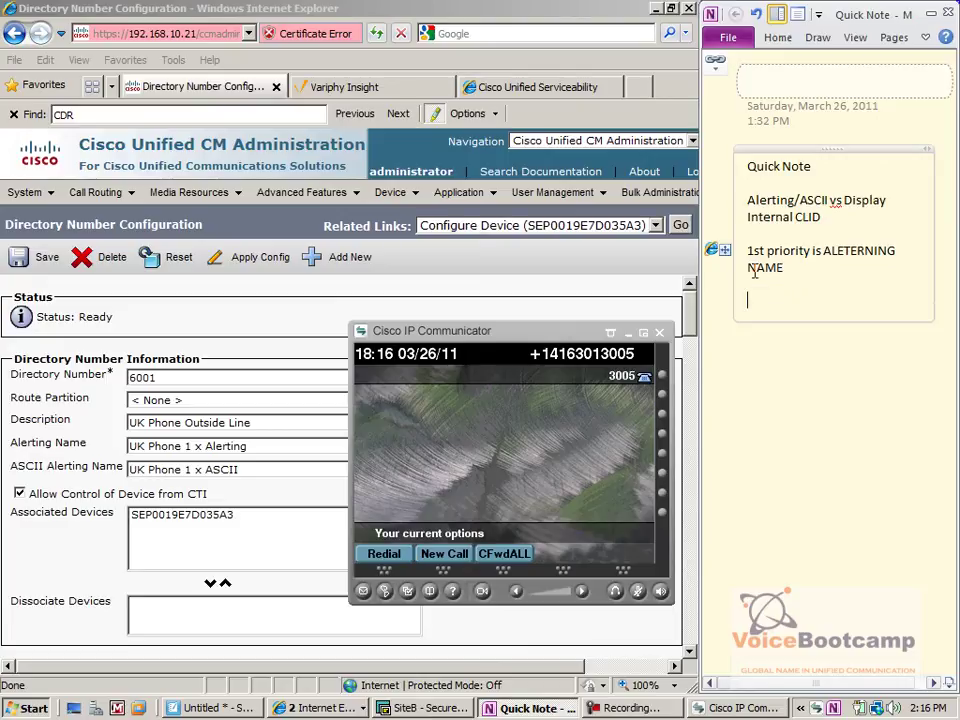
Clear line 6001's Alerting Name field and save the directory number
{"action": "left_click", "coordinate": [252, 449]}
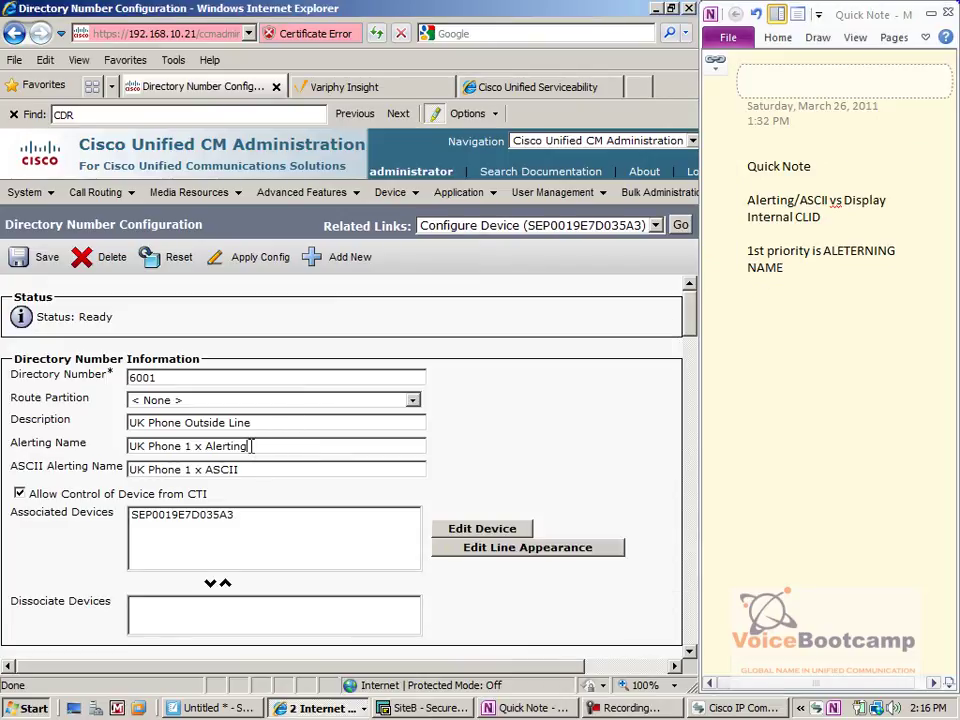
{"action": "key", "text": "ctrl+a"}
{"action": "key", "text": "Delete"}
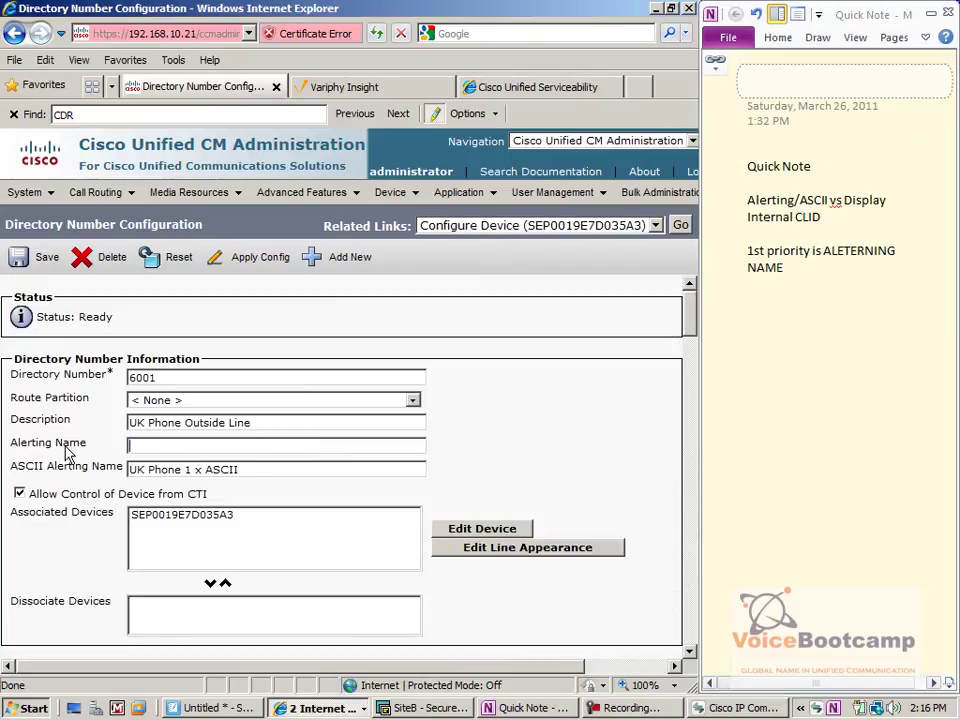
{"action": "left_click", "coordinate": [44, 256]}
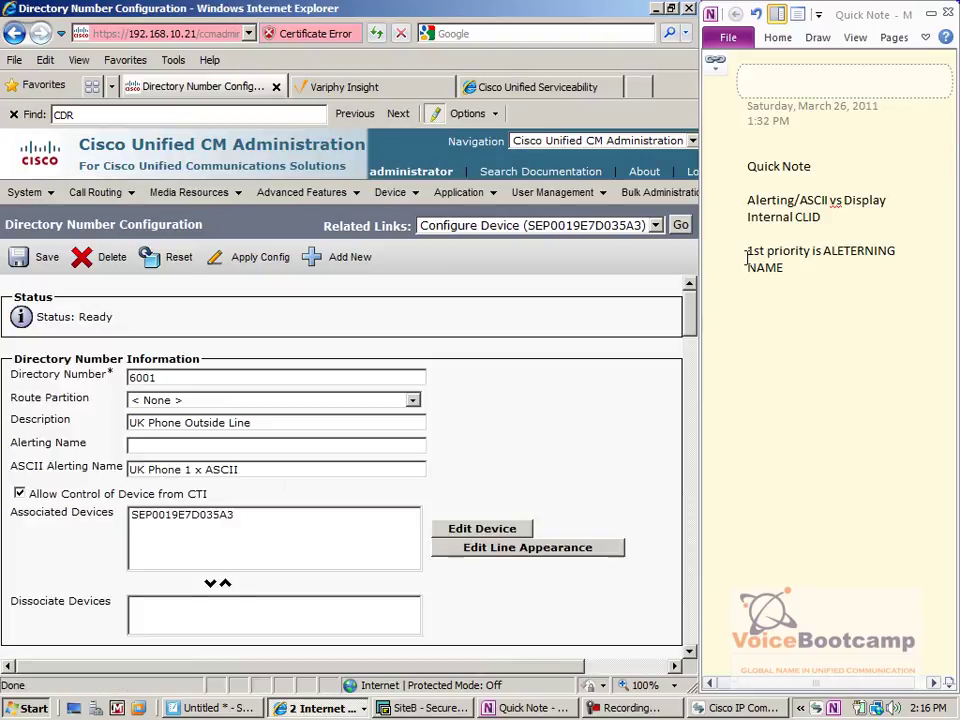
Apply the configuration to the phone and open the associated device's configuration page
{"action": "left_click", "coordinate": [270, 262]}
{"action": "left_click", "coordinate": [110, 462]}
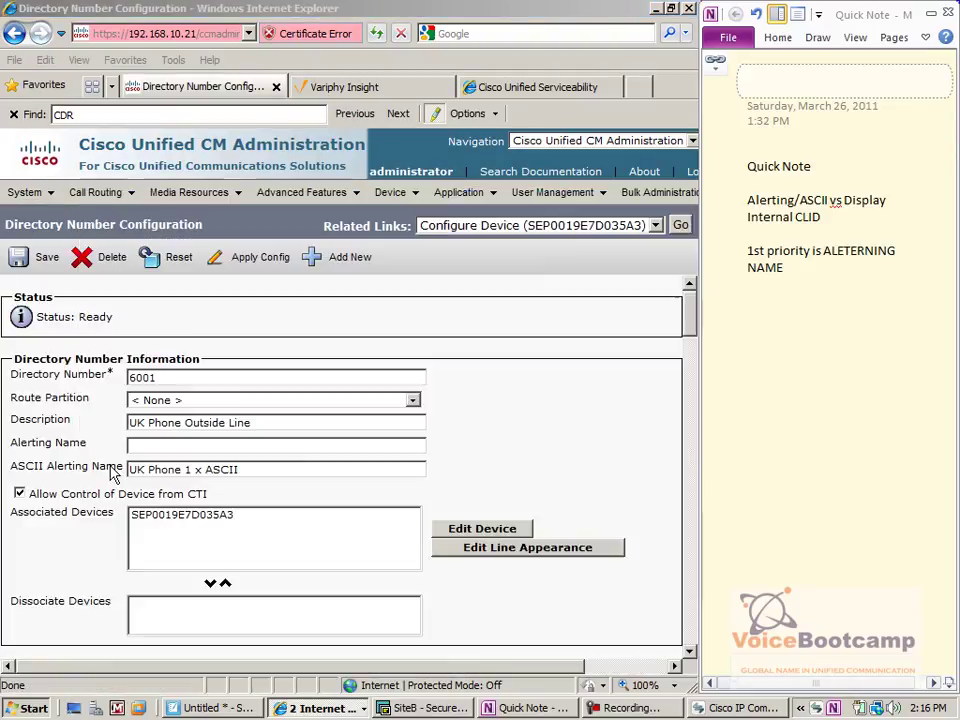
{"action": "left_click", "coordinate": [680, 227]}
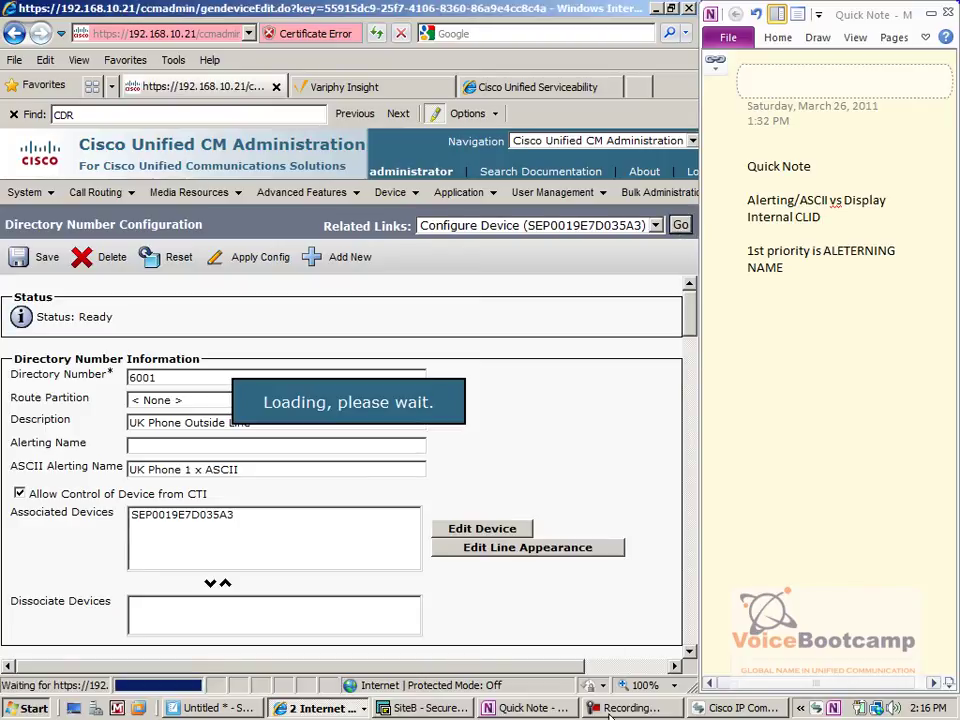
Test-call 6001 again from the softphone, reopen line 6001's settings, then end the call
{"action": "left_click", "coordinate": [321, 708]}
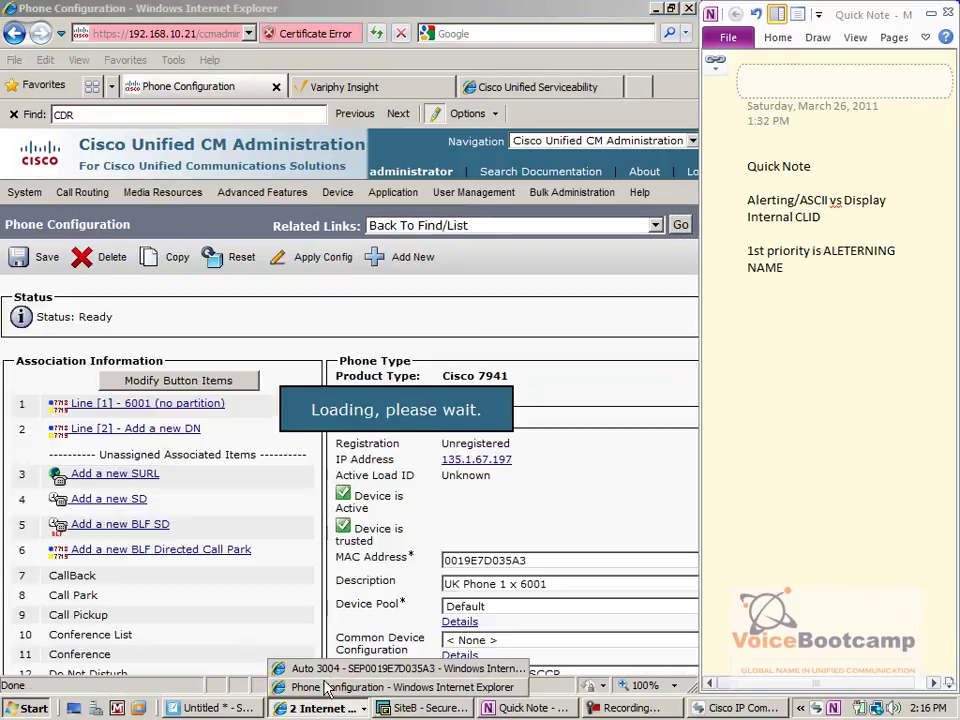
{"action": "left_click", "coordinate": [330, 665]}
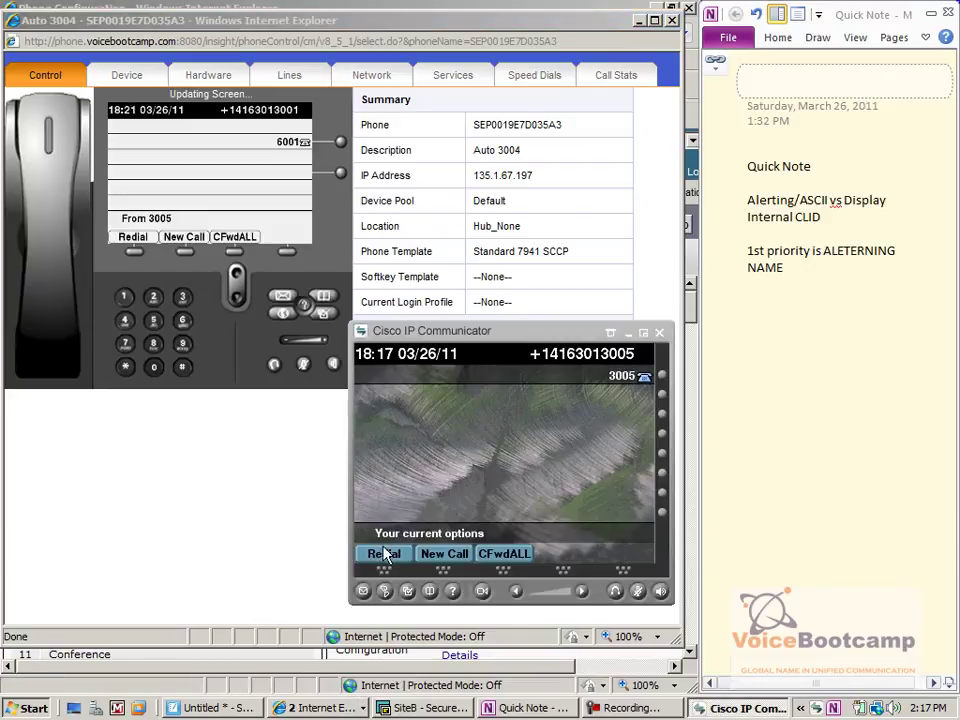
{"action": "left_click", "coordinate": [383, 553]}
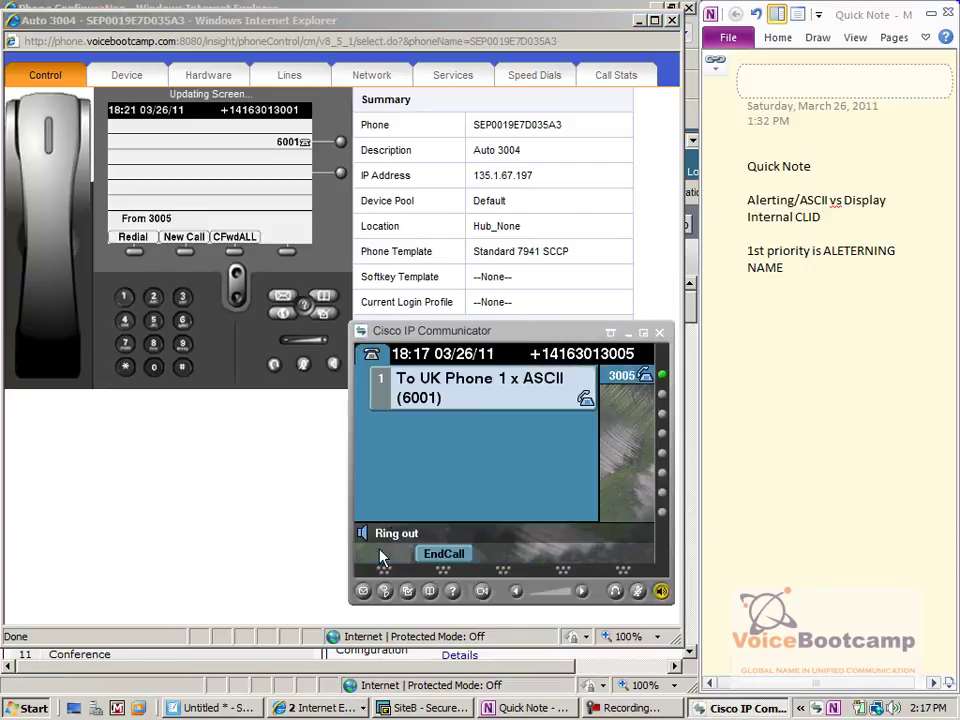
{"action": "left_click", "coordinate": [672, 20]}
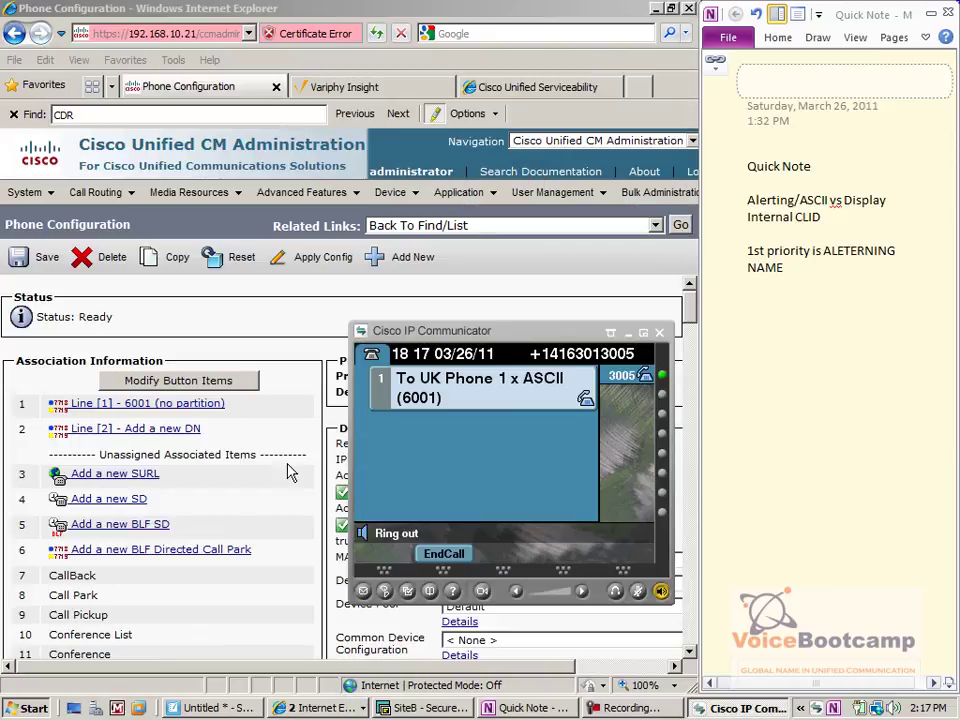
{"action": "left_click", "coordinate": [141, 404]}
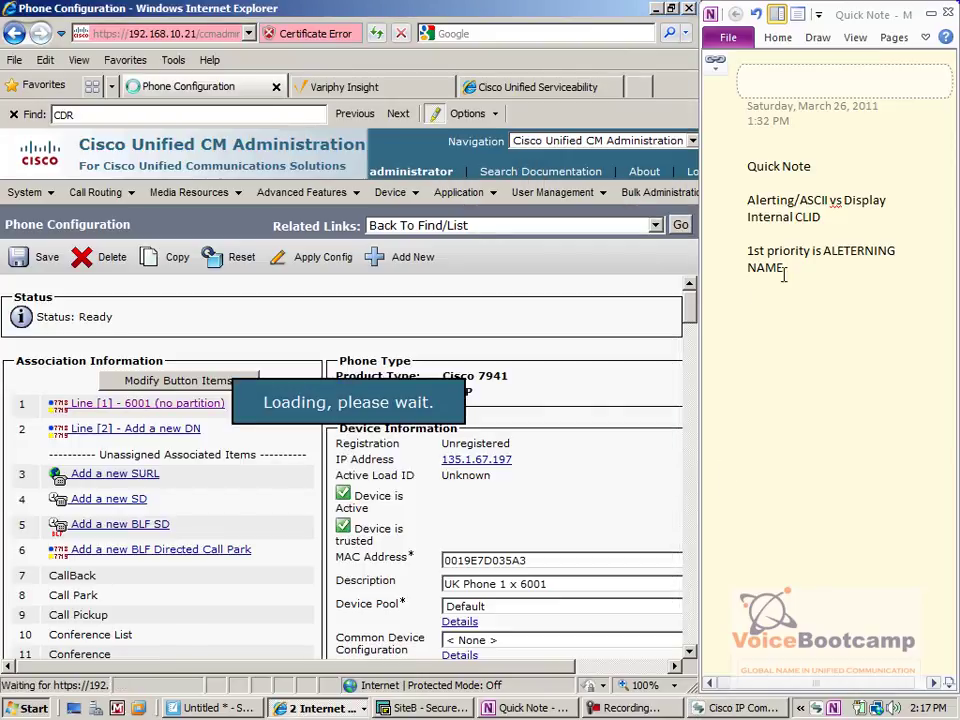
{"action": "key", "text": "alt+Tab"}
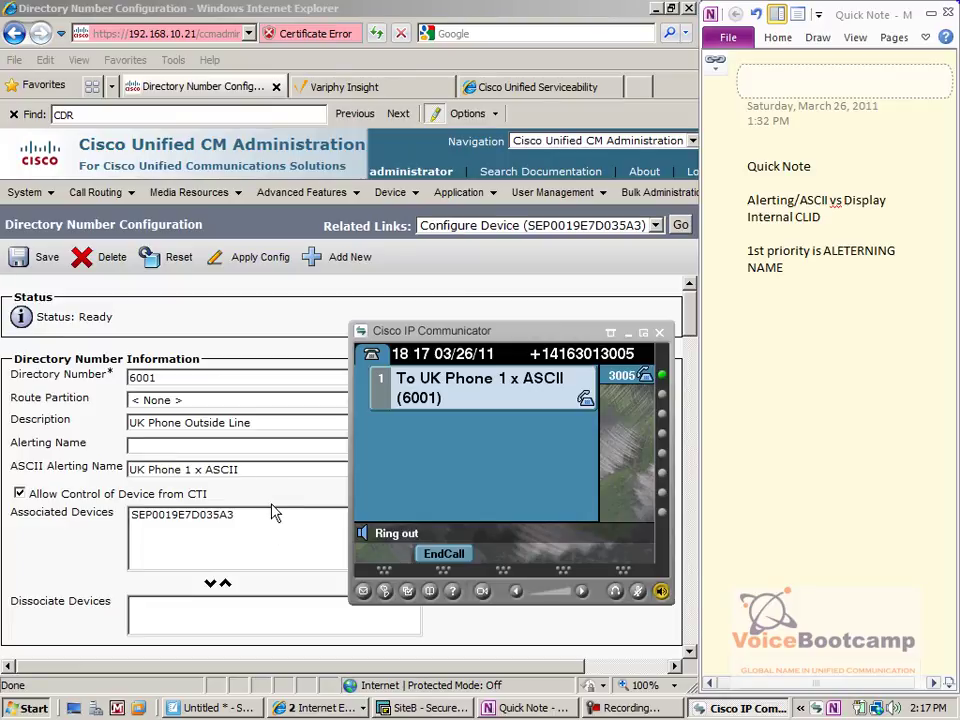
{"action": "left_click", "coordinate": [447, 562]}
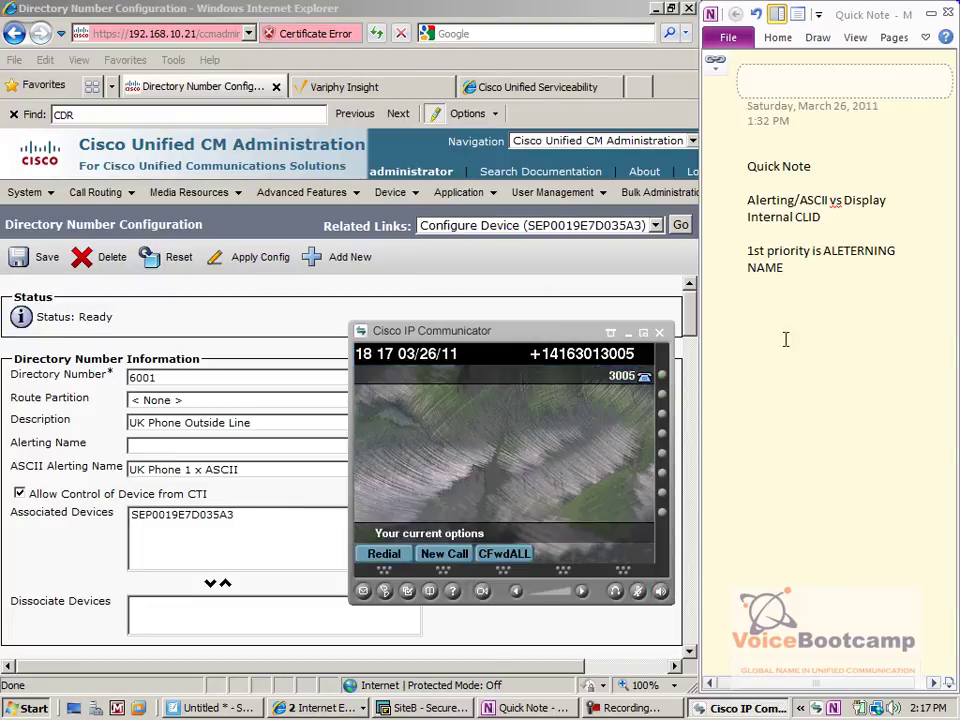
Add the note line '2nd Priority - ASCII Alerting name' below the first-priority line
{"action": "left_click", "coordinate": [813, 263]}
{"action": "key", "text": "Return"}
{"action": "key", "text": "Return"}
{"action": "type", "text": "2nd Priority - A"}
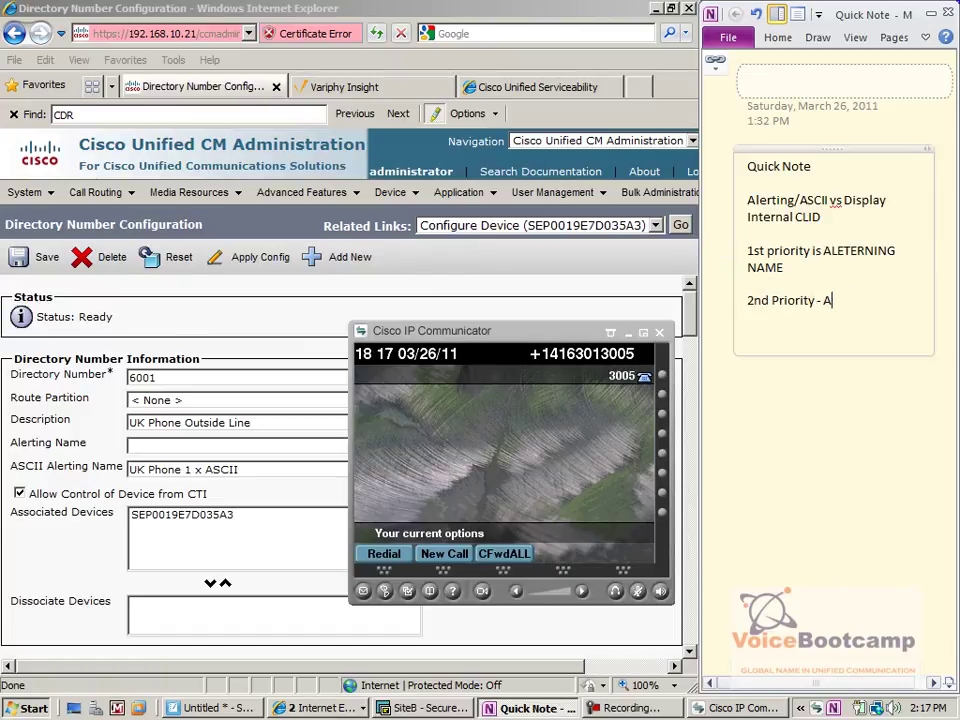
{"action": "type", "text": "SCII Alerting name"}
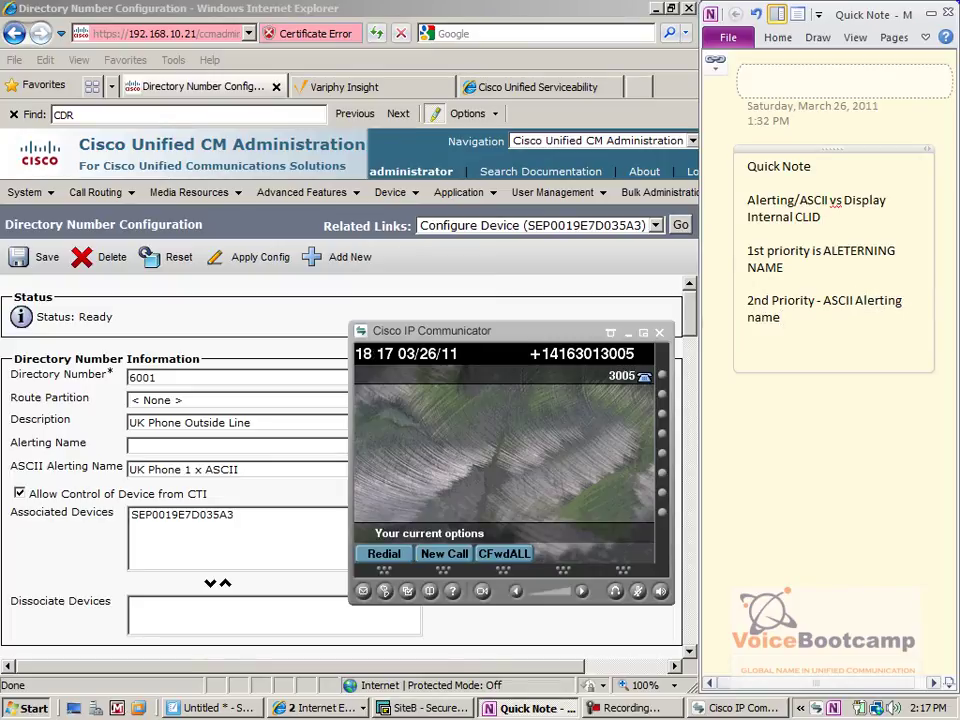
{"action": "left_click", "coordinate": [295, 443]}
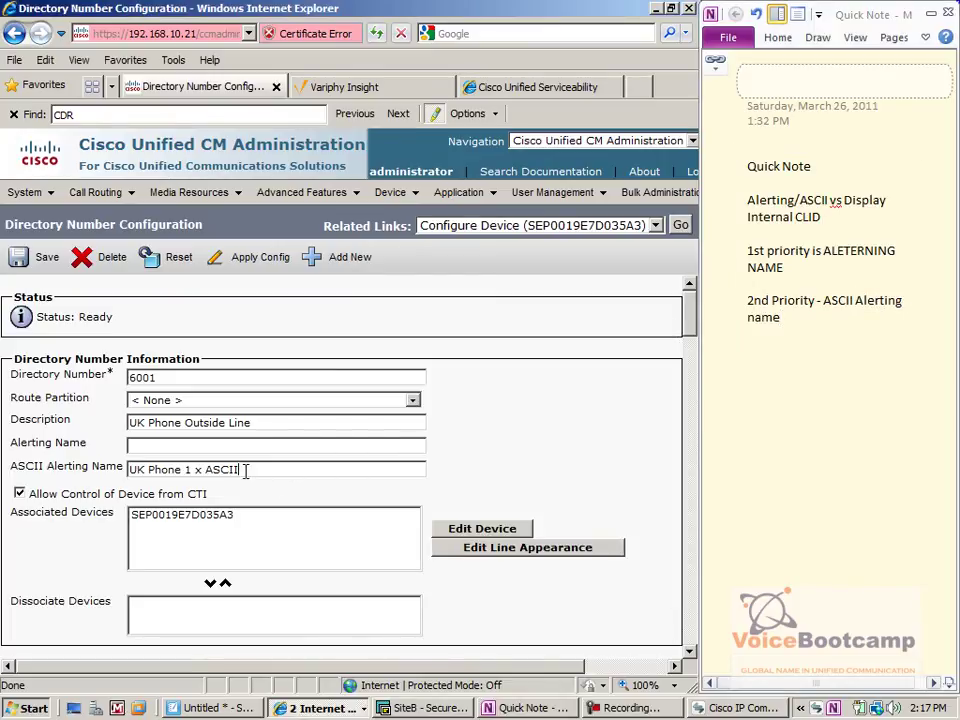
Delete line 6001's ASCII Alerting Name value, save, and scroll down to the line appearance settings
{"action": "triple_click", "coordinate": [246, 467]}
{"action": "key", "text": "Delete"}
{"action": "left_click", "coordinate": [38, 257]}
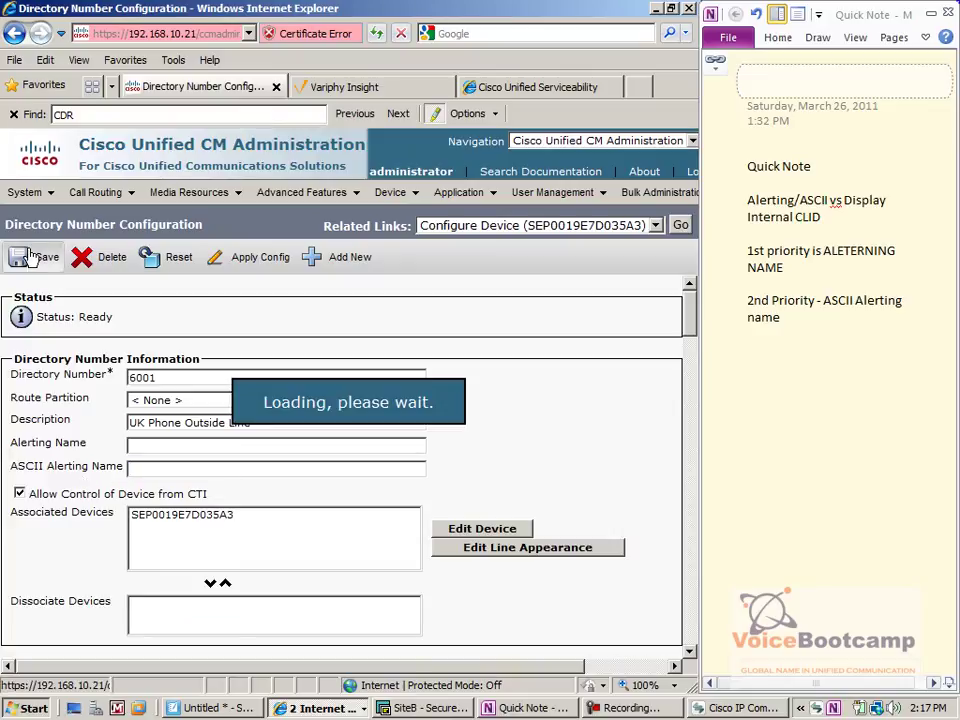
{"action": "left_click_drag", "start_coordinate": [123, 466], "coordinate": [40, 480]}
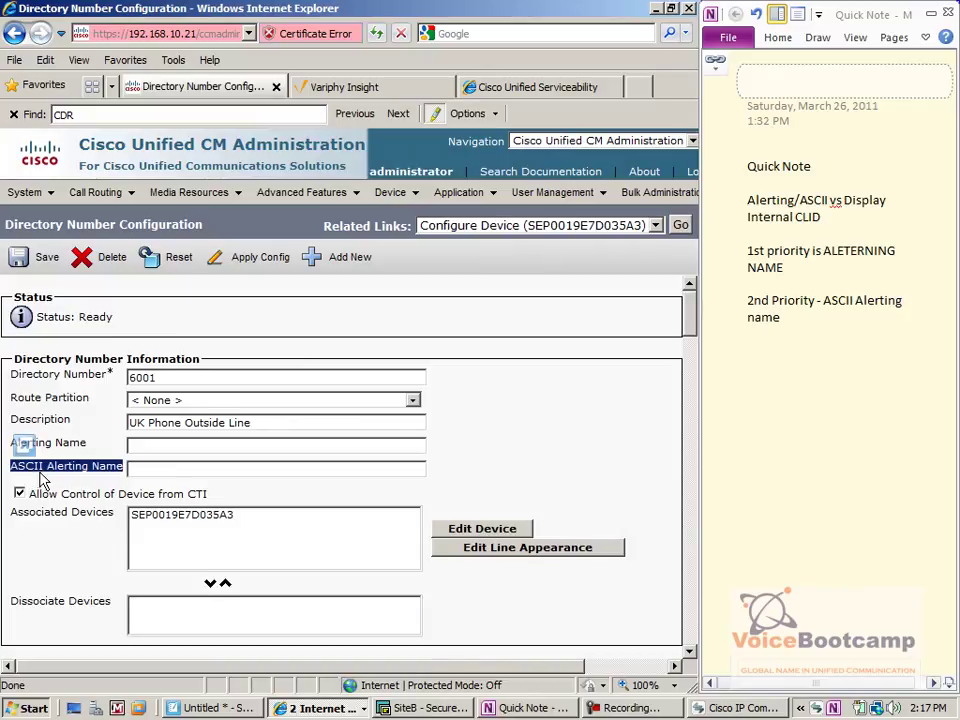
{"action": "scroll", "coordinate": [40, 480], "scroll_direction": "down", "scroll_amount": 15}
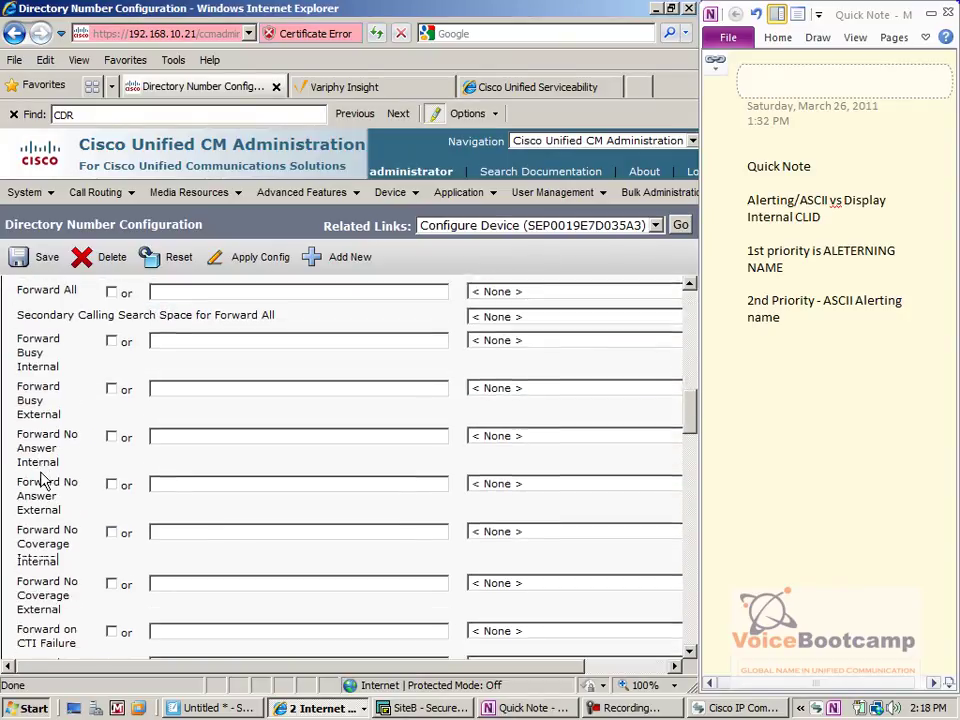
{"action": "scroll", "coordinate": [40, 480], "scroll_direction": "down", "scroll_amount": 15}
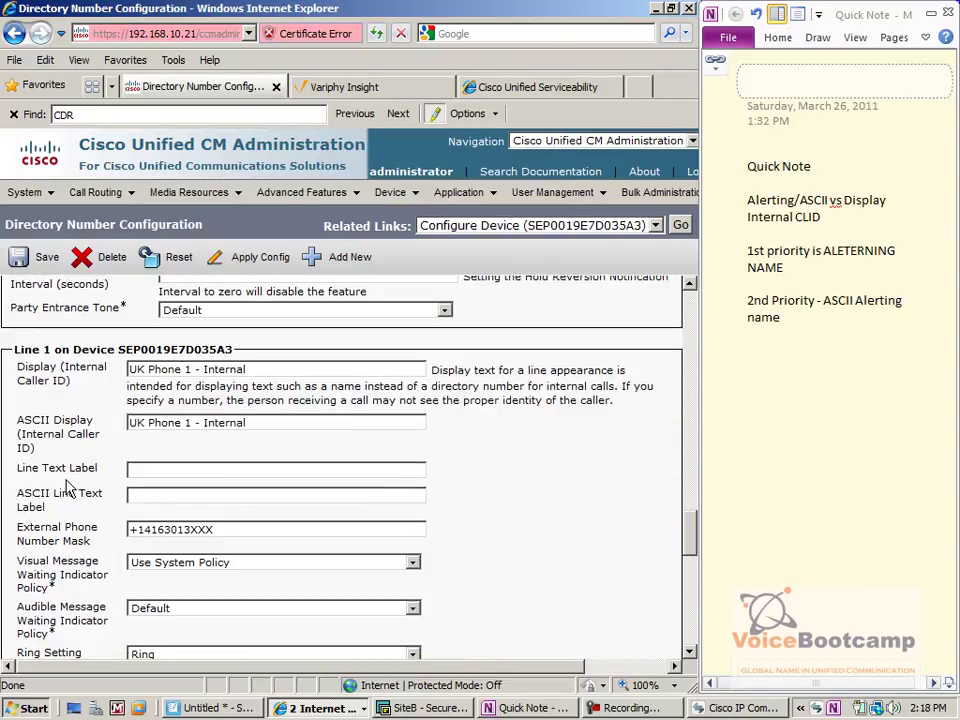
Point out the Display (Internal Caller ID) setting, then redial 6001 from extension 3005
{"action": "left_click_drag", "start_coordinate": [68, 381], "coordinate": [21, 349]}
{"action": "left_click", "coordinate": [107, 391]}
{"action": "left_click", "coordinate": [320, 708]}
{"action": "left_click", "coordinate": [325, 672]}
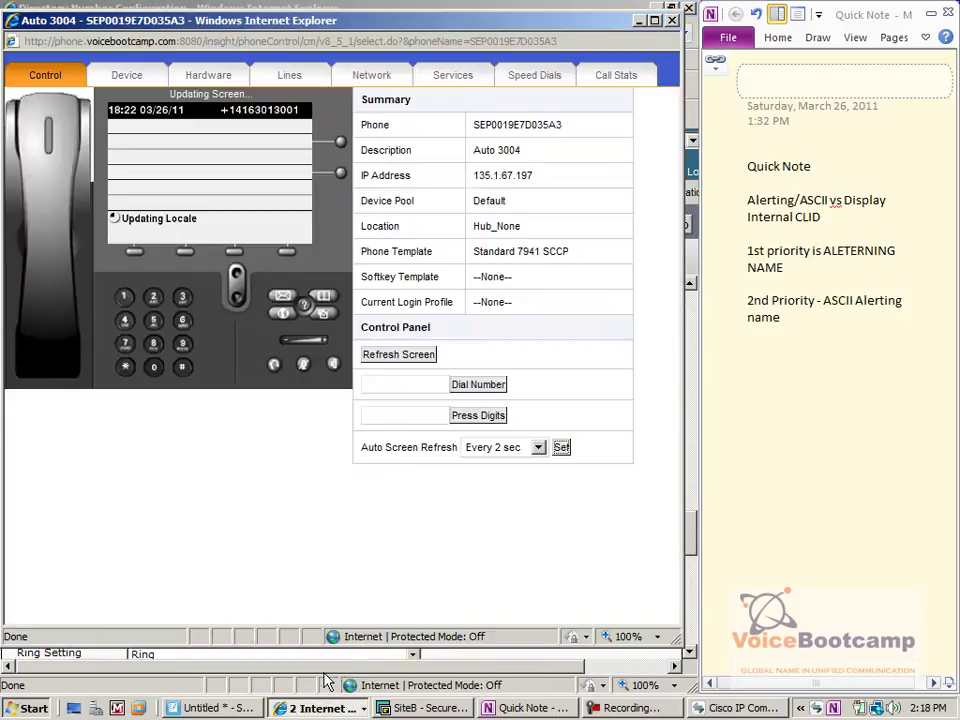
{"action": "left_click", "coordinate": [725, 707]}
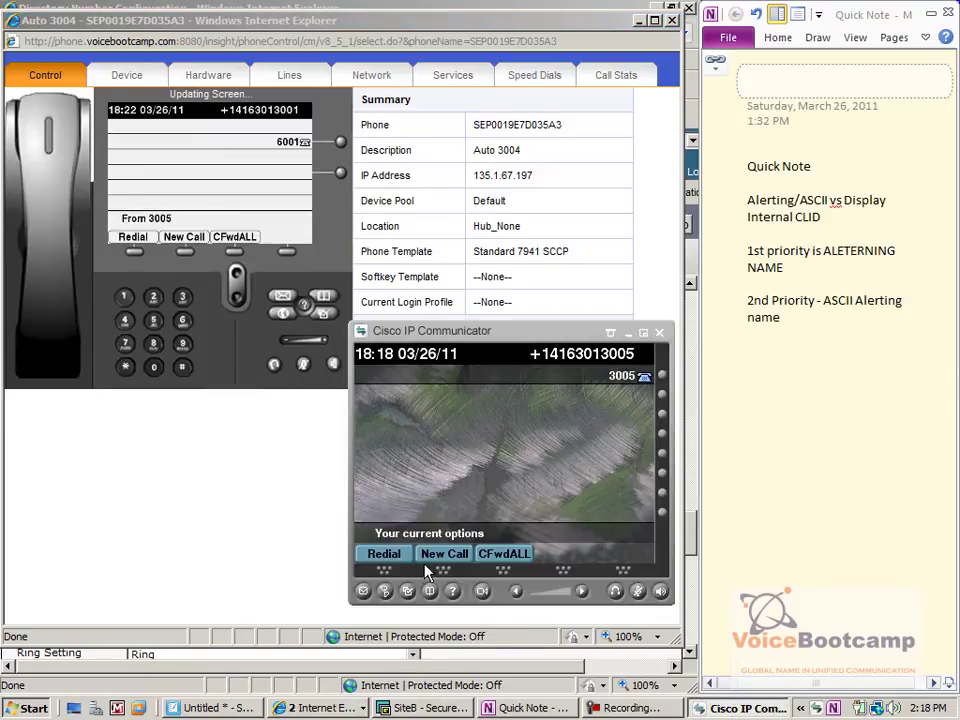
{"action": "left_click", "coordinate": [384, 555]}
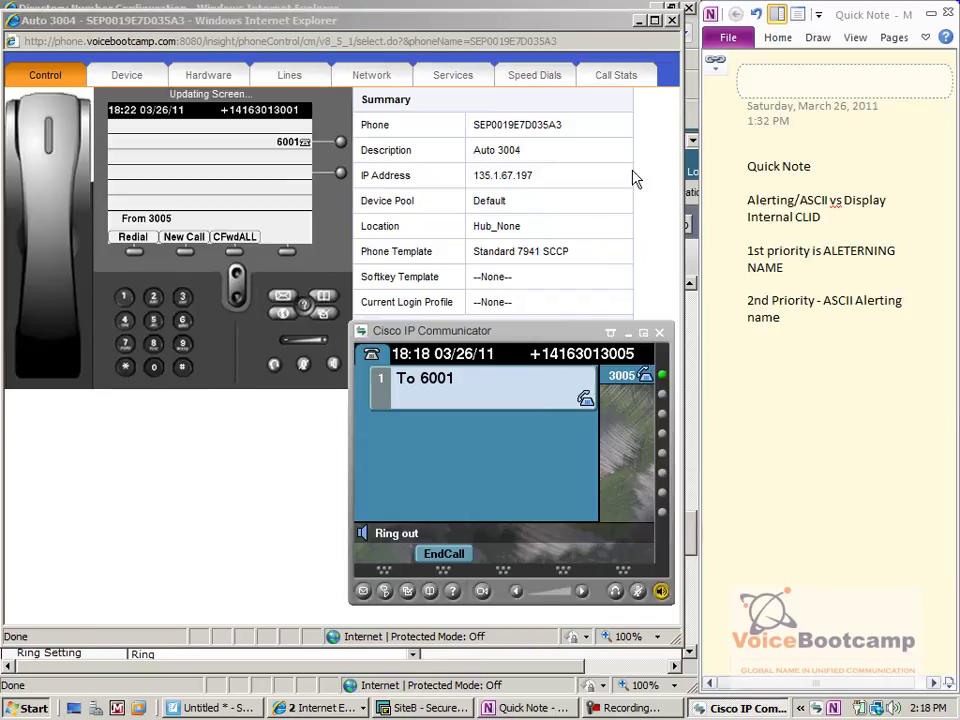
Review the internal-calls note on line 6001's settings while the call rings as To 6001
{"action": "left_click", "coordinate": [641, 22]}
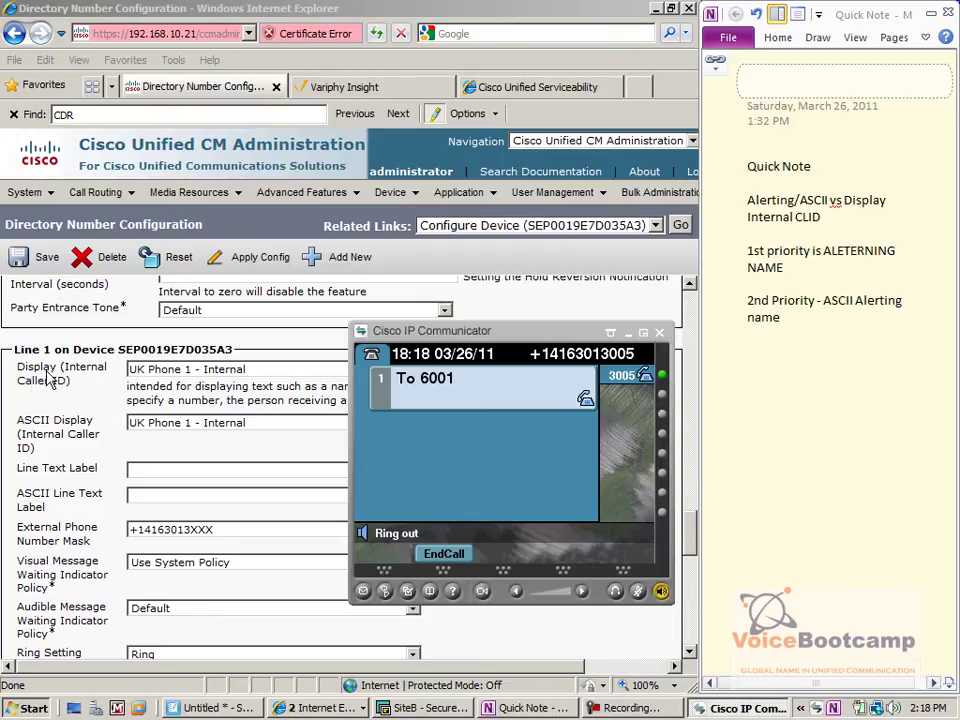
{"action": "left_click", "coordinate": [293, 400]}
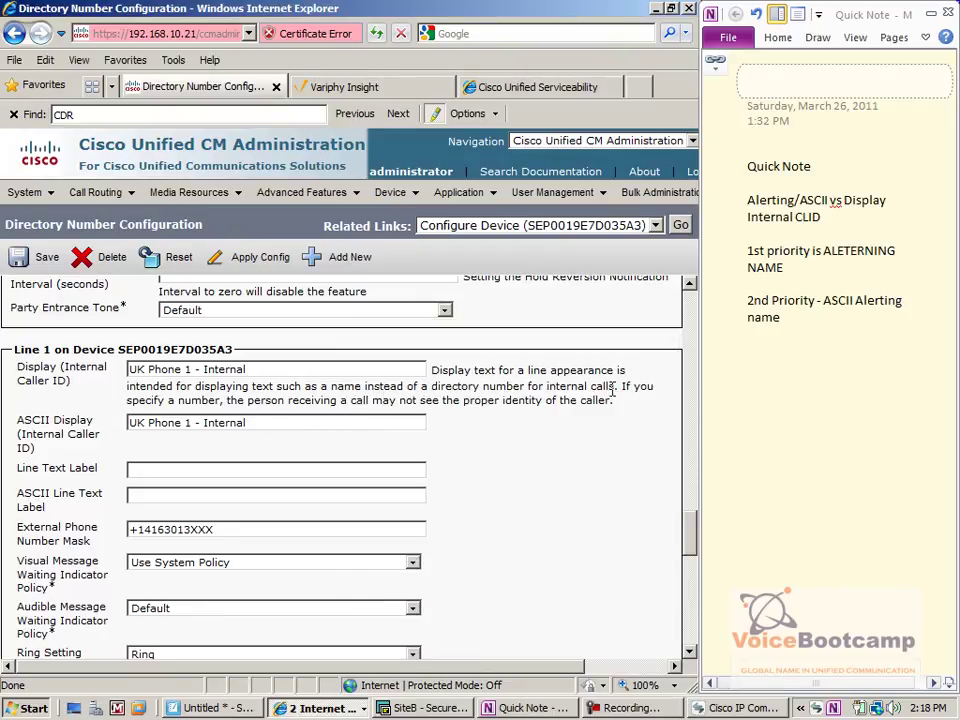
{"action": "left_click_drag", "start_coordinate": [614, 386], "coordinate": [448, 385]}
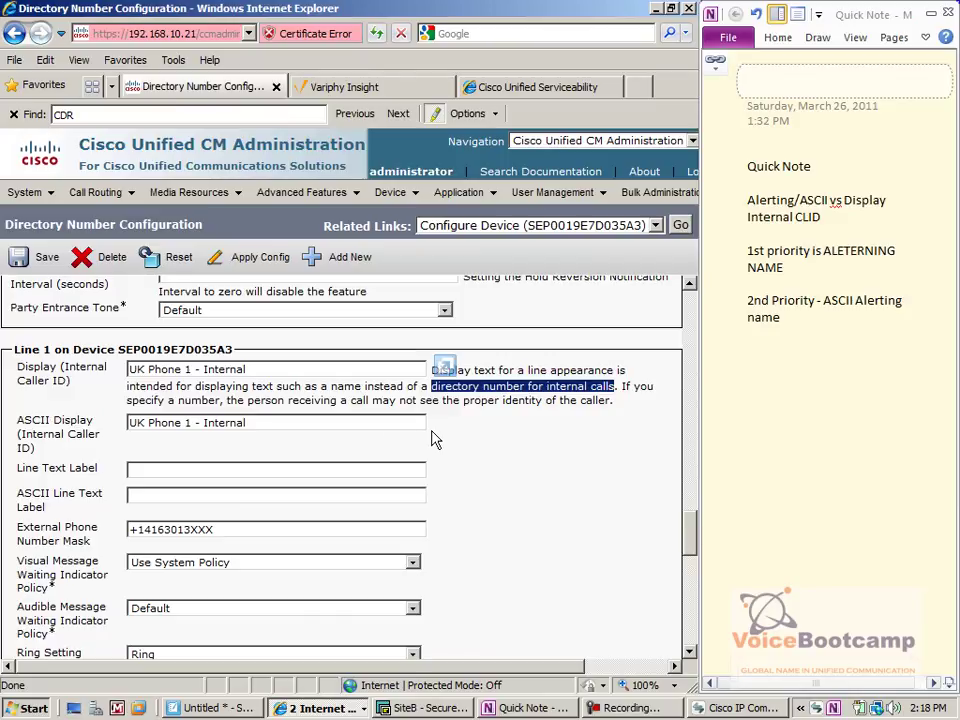
{"action": "left_click", "coordinate": [705, 708]}
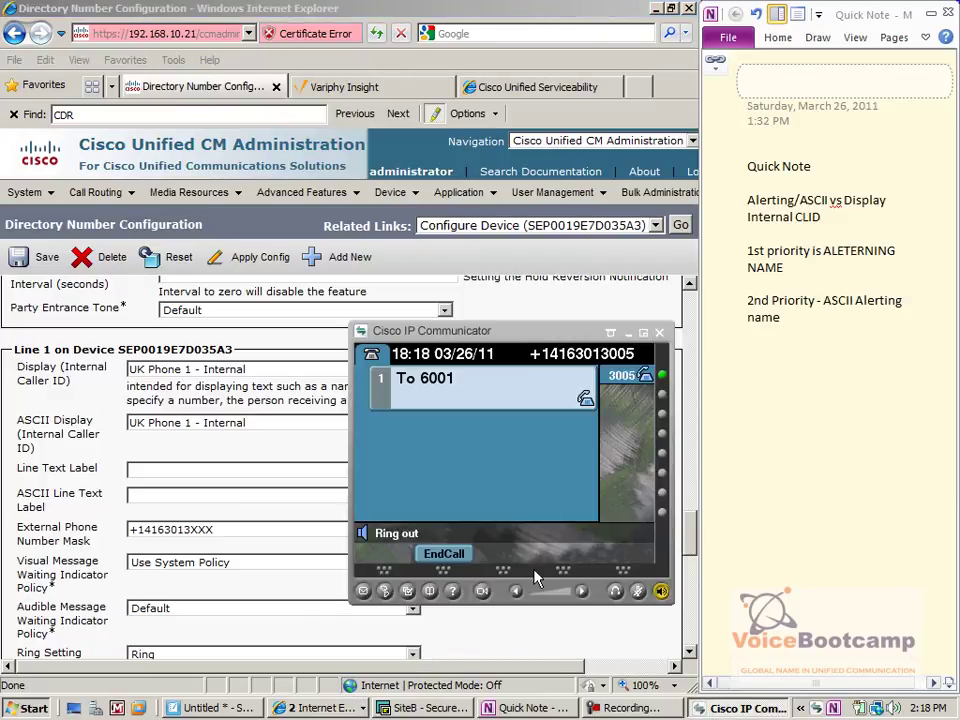
Hang up the test call and arrange the Auto 3004 page and softphone side by side
{"action": "left_click", "coordinate": [444, 554]}
{"action": "left_click", "coordinate": [280, 710]}
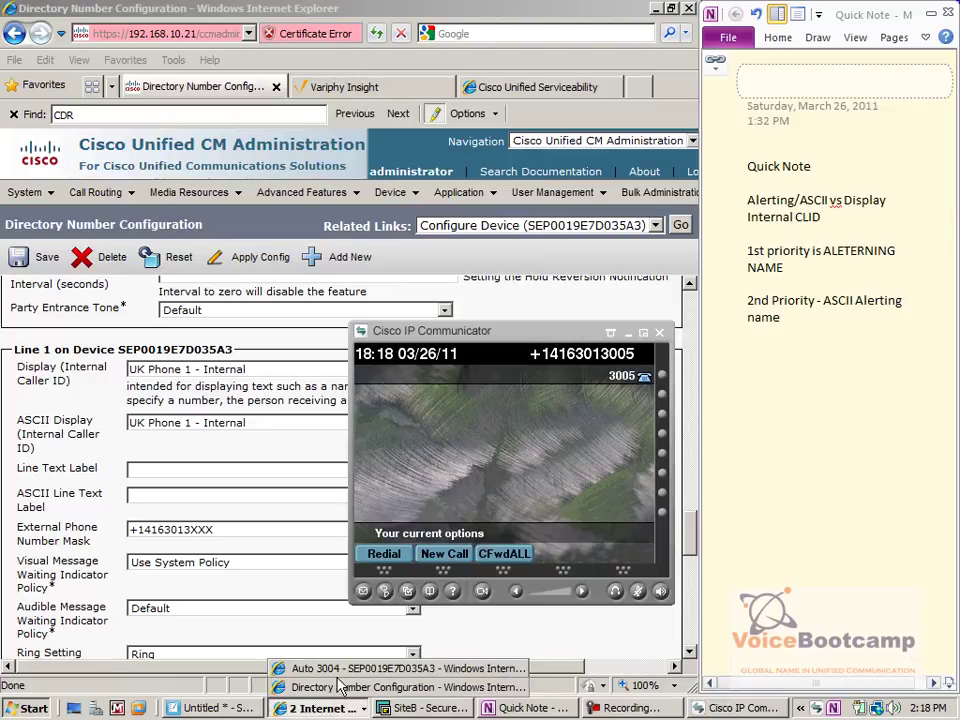
{"action": "left_click", "coordinate": [362, 664]}
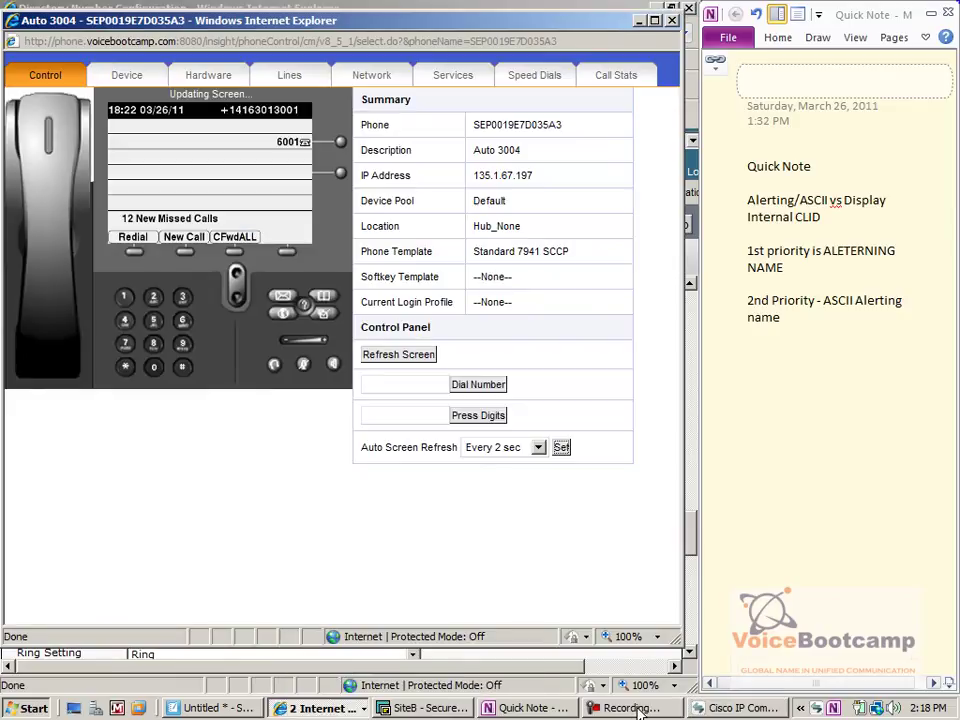
{"action": "left_click", "coordinate": [713, 710]}
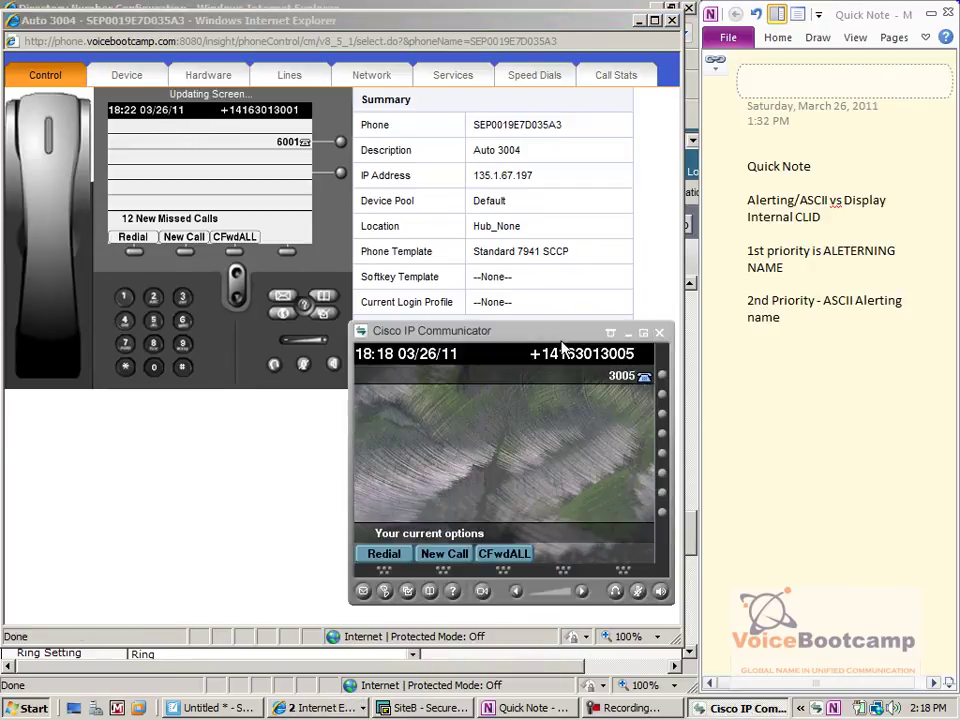
{"action": "left_click_drag", "start_coordinate": [558, 342], "coordinate": [517, 233]}
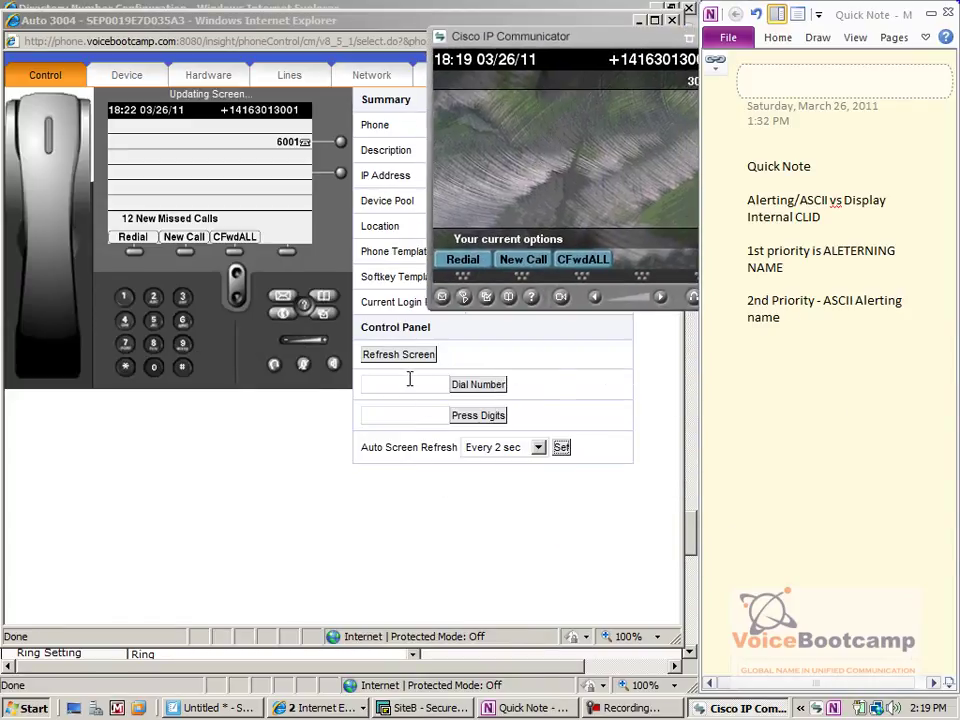
Dial extension 3005 from line 6001, which rings as From UK Phone 1 - Internal (6001)
{"action": "left_click", "coordinate": [403, 385]}
{"action": "type", "text": "3005"}
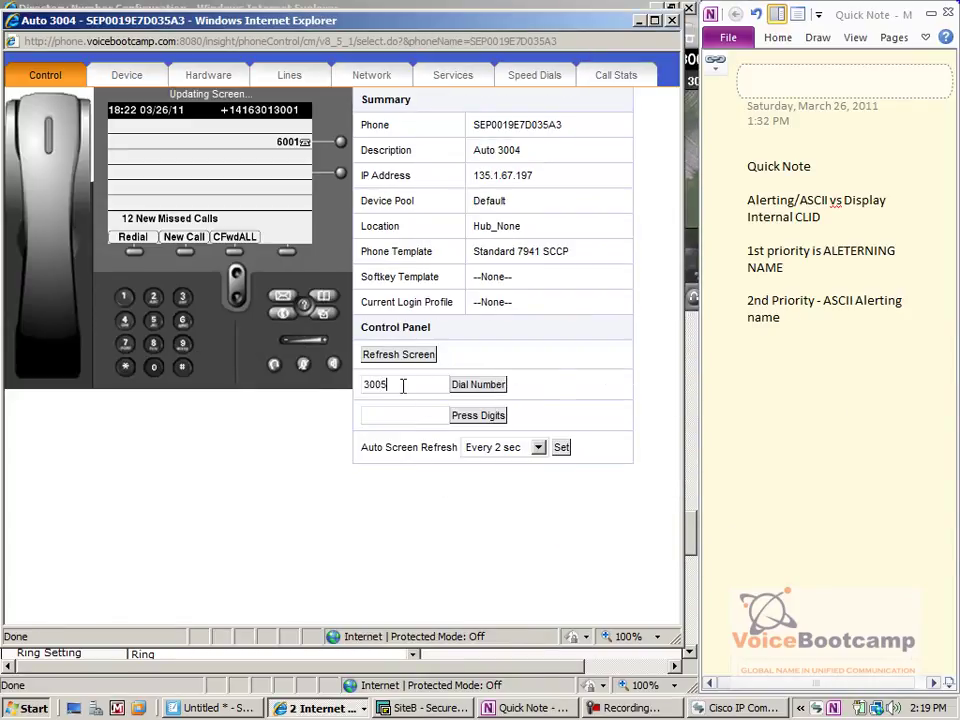
{"action": "left_click", "coordinate": [478, 390]}
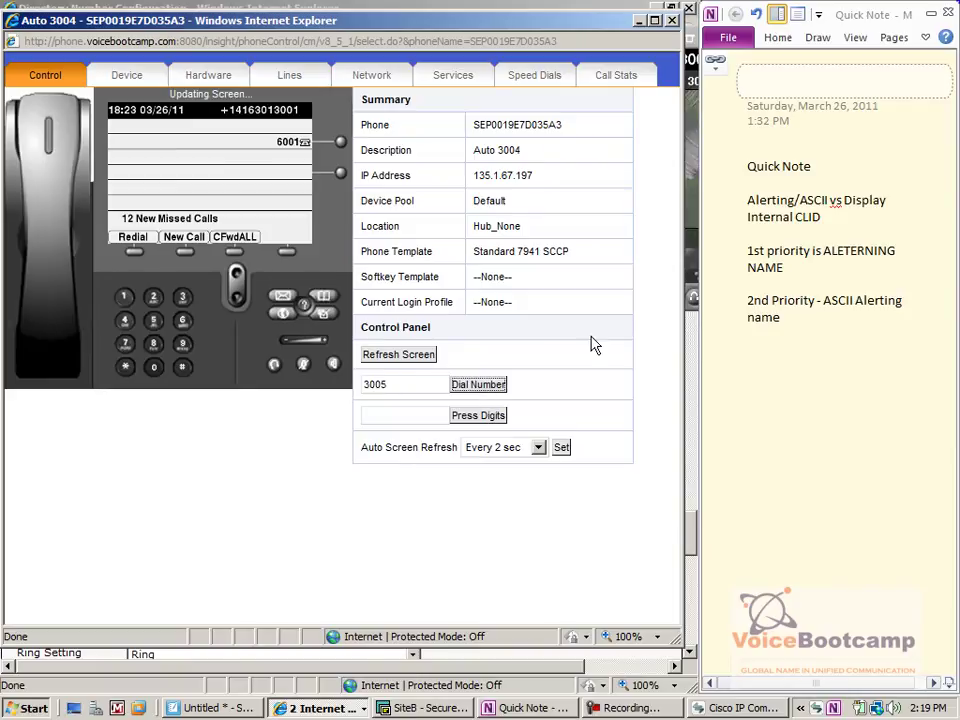
{"action": "left_click_drag", "start_coordinate": [576, 40], "coordinate": [168, 378]}
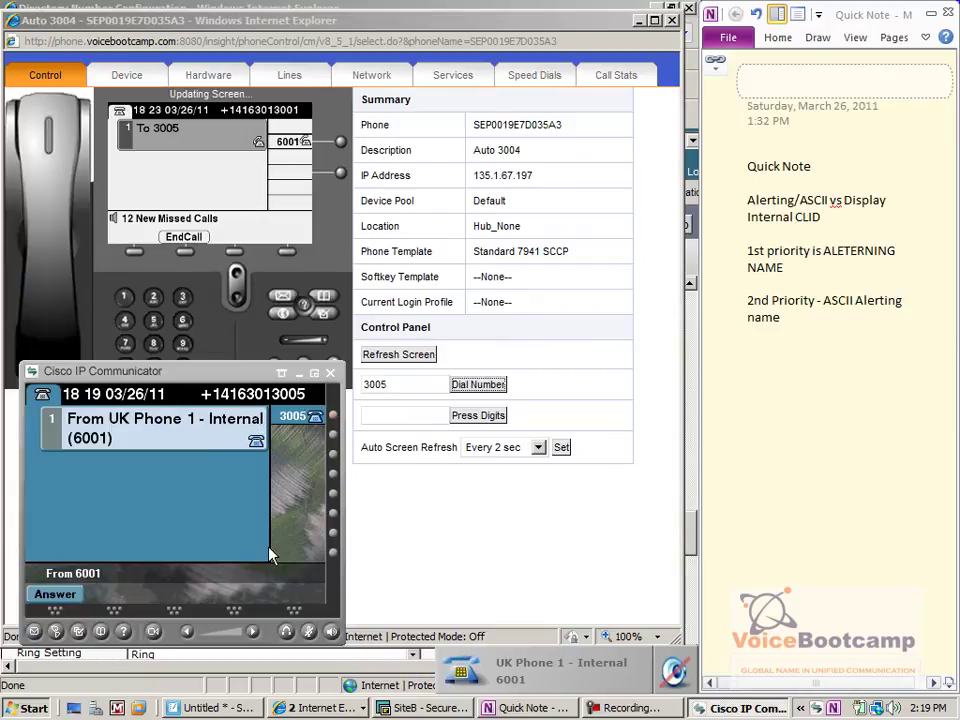
After ending the 6001 test call, note that Display (internal caller ID) is used for outbound calls
{"action": "left_click", "coordinate": [55, 594]}
{"action": "left_click", "coordinate": [134, 598]}
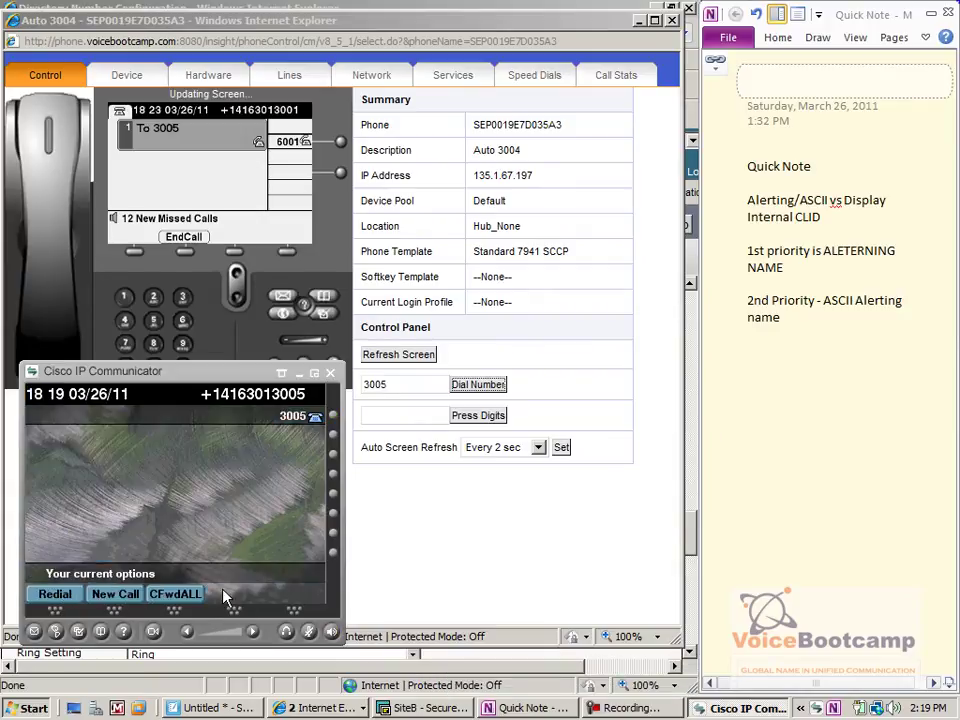
{"action": "left_click", "coordinate": [810, 316]}
{"action": "key", "text": "Return"}
{"action": "key", "text": "Return"}
{"action": "type", "text": "Display "}
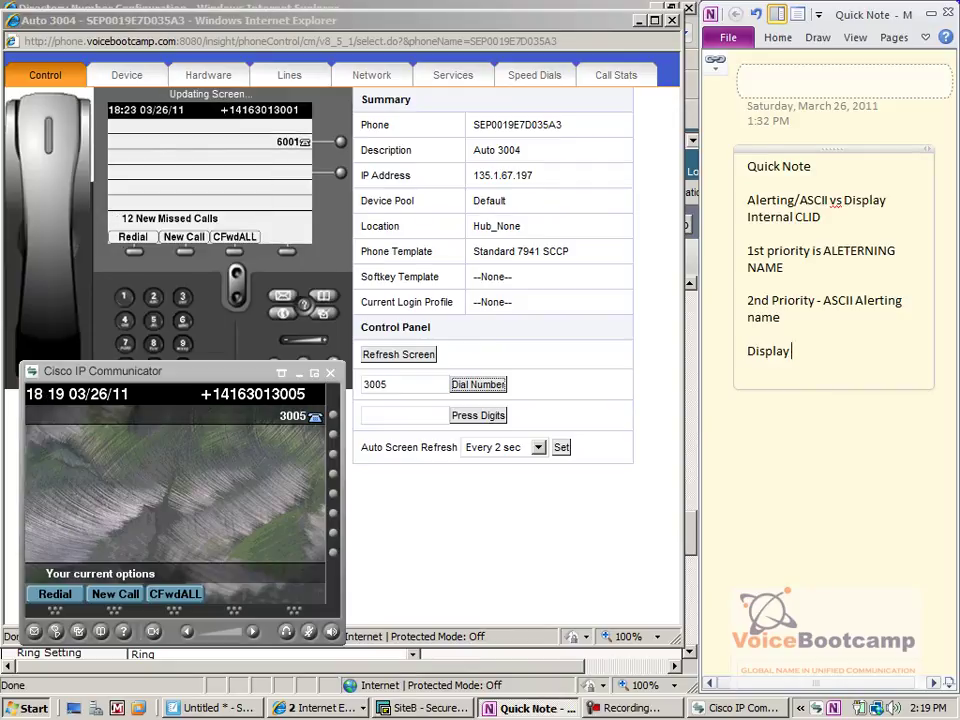
{"action": "type", "text": "(in"}
{"action": "type", "text": "ternal caller ID)"}
{"action": "type", "text": " is used for"}
{"action": "type", "text": "en"}
{"action": "type", "text": " config"}
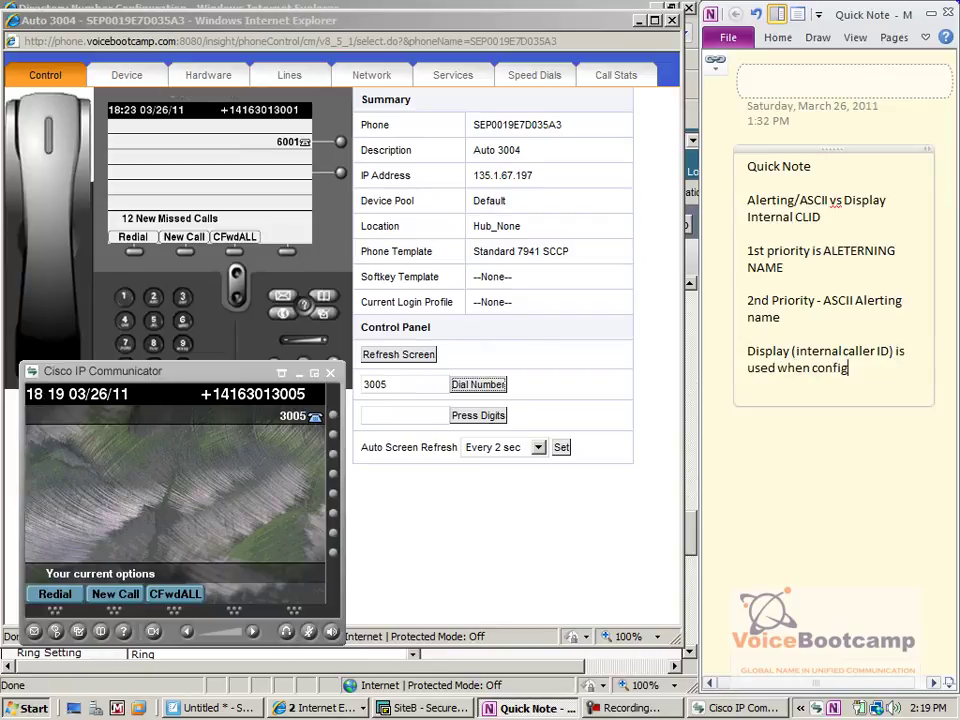
{"action": "type", "text": "ured device is"}
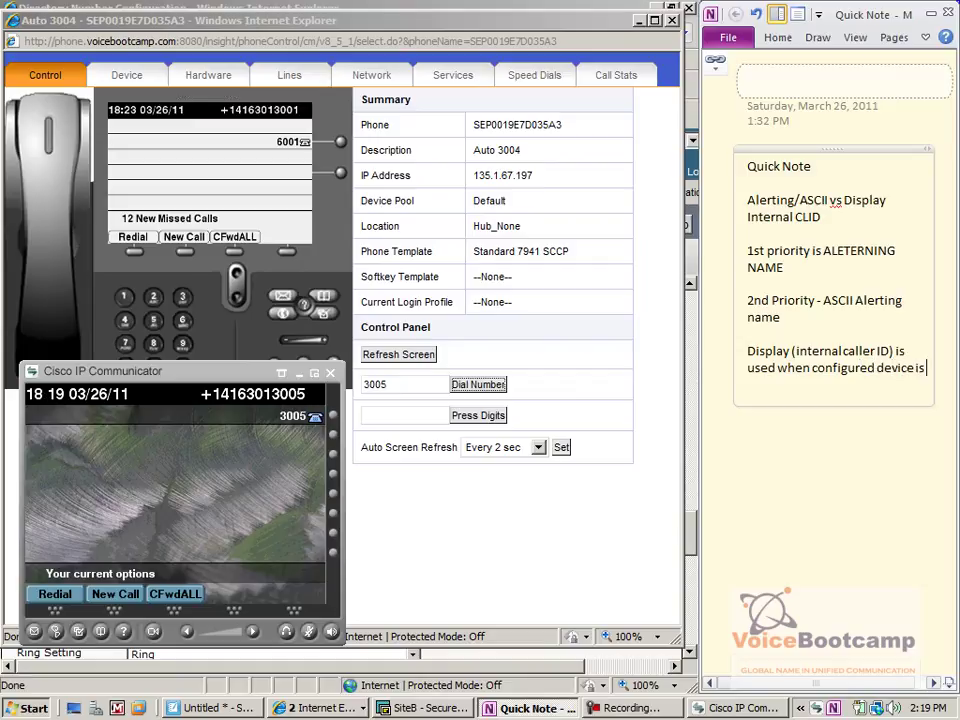
{"action": "type", "text": " making an outbound call"}
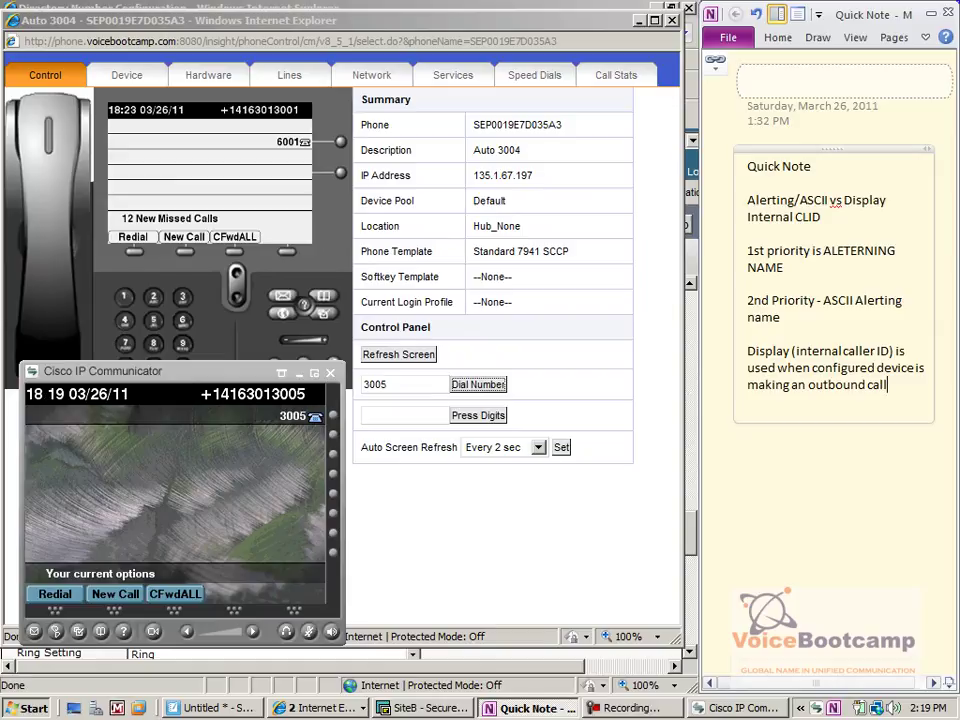
{"action": "left_click_drag", "start_coordinate": [176, 378], "coordinate": [625, 357]}
{"action": "left_click", "coordinate": [447, 655]}
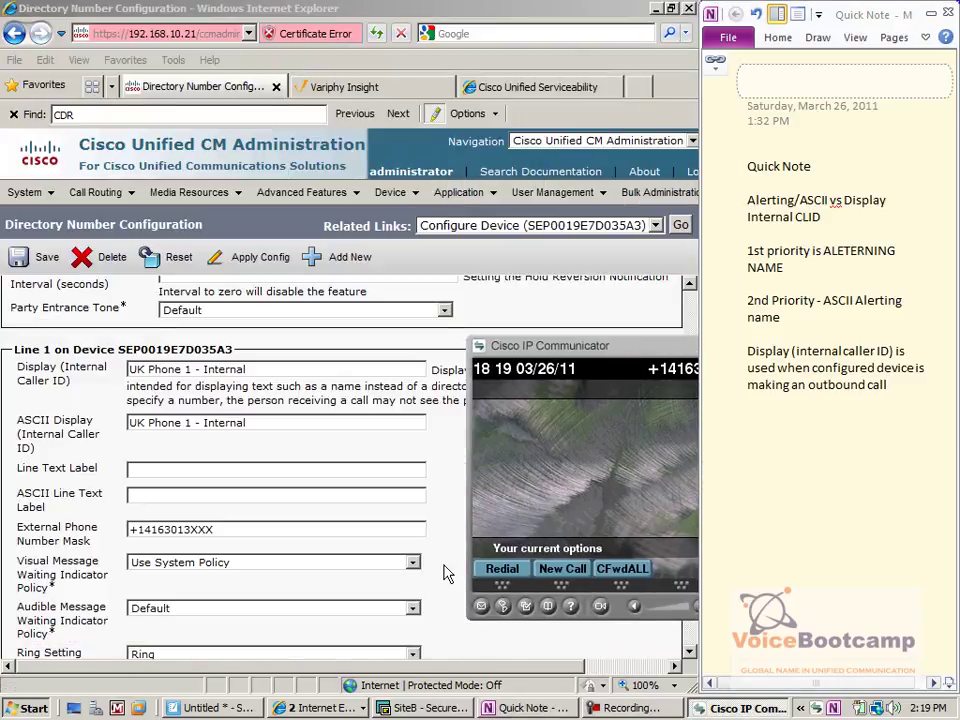
Enter 'UK Phone 1 - Alerting' as line 6001's Alerting Name and save
{"action": "left_click", "coordinate": [326, 454]}
{"action": "scroll", "coordinate": [316, 480], "scroll_direction": "up", "scroll_amount": 5}
{"action": "scroll", "coordinate": [316, 480], "scroll_direction": "up", "scroll_amount": 20}
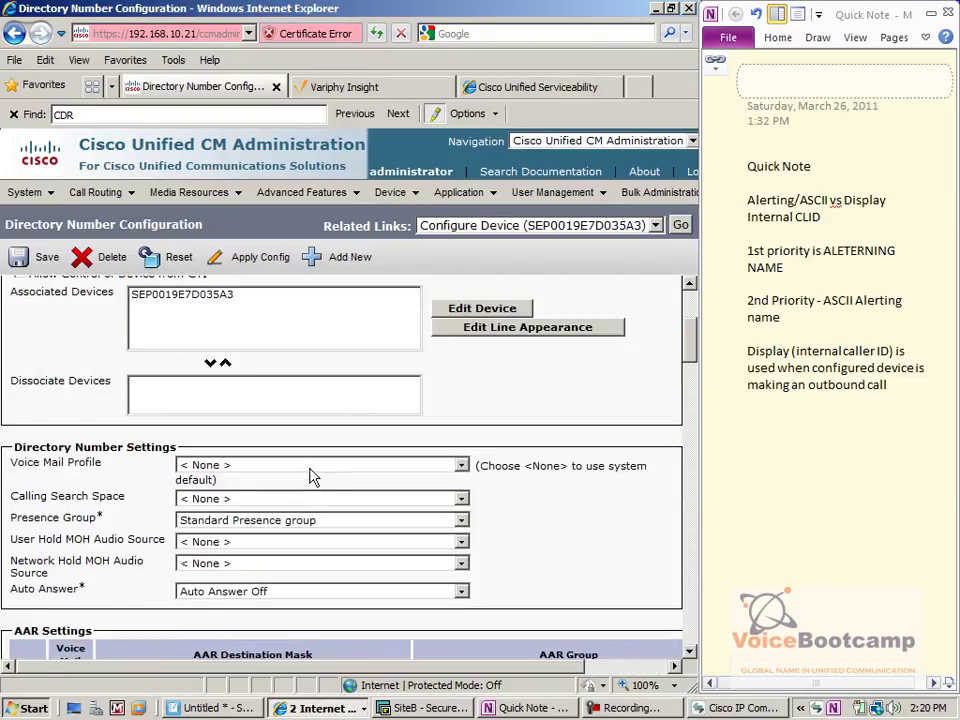
{"action": "scroll", "coordinate": [313, 477], "scroll_direction": "up", "scroll_amount": 1}
{"action": "scroll", "coordinate": [510, 444], "scroll_direction": "up", "scroll_amount": 3}
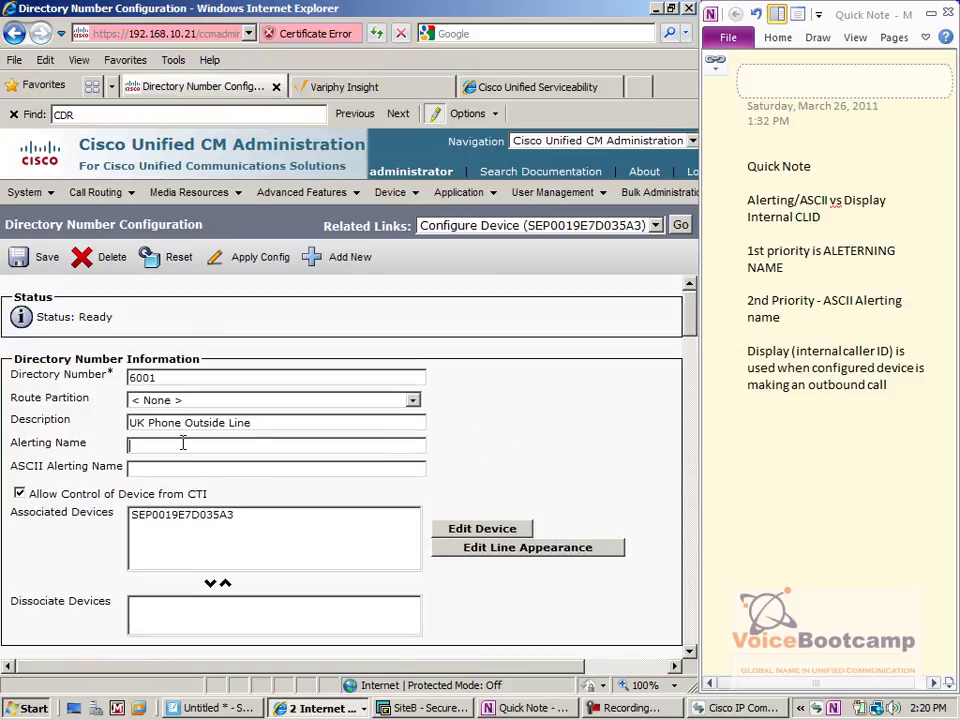
{"action": "left_click", "coordinate": [183, 444]}
{"action": "type", "text": "UK Phone 1 - Alerting"}
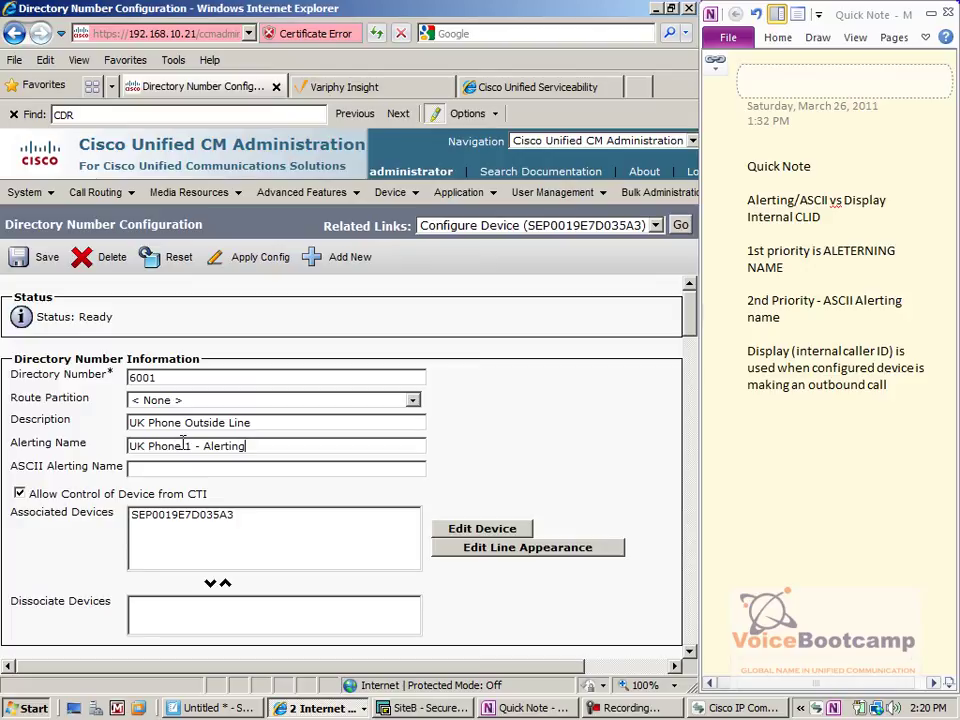
{"action": "left_click", "coordinate": [35, 262]}
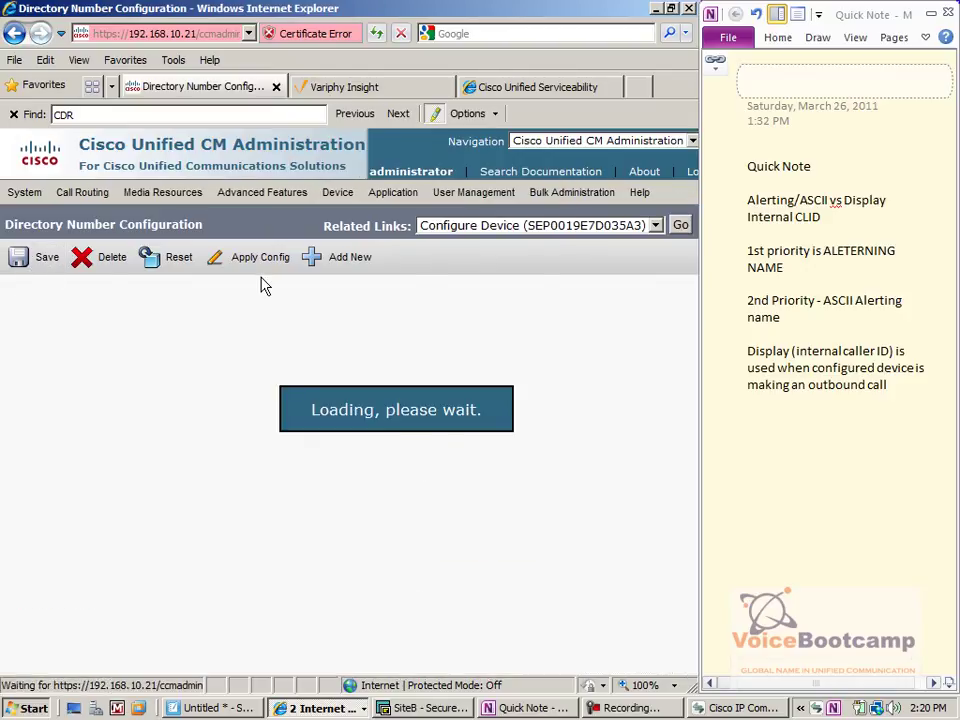
{"action": "key", "text": "alt+Tab"}
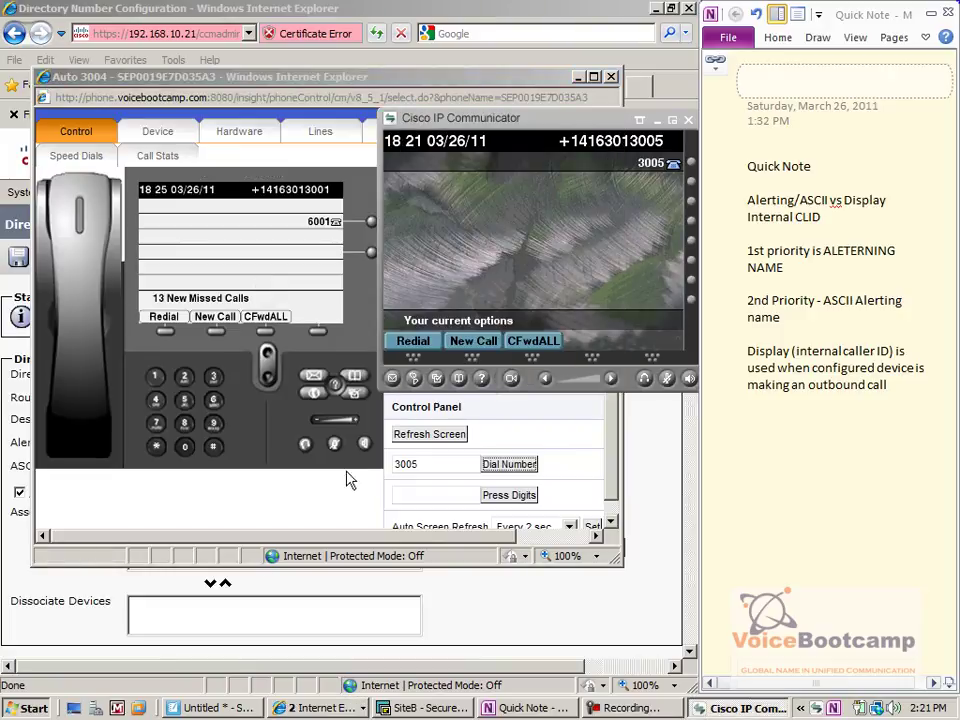
Call 3005 from the Auto 3004 phone to see line 6001's incoming caller name
{"action": "left_click", "coordinate": [336, 514]}
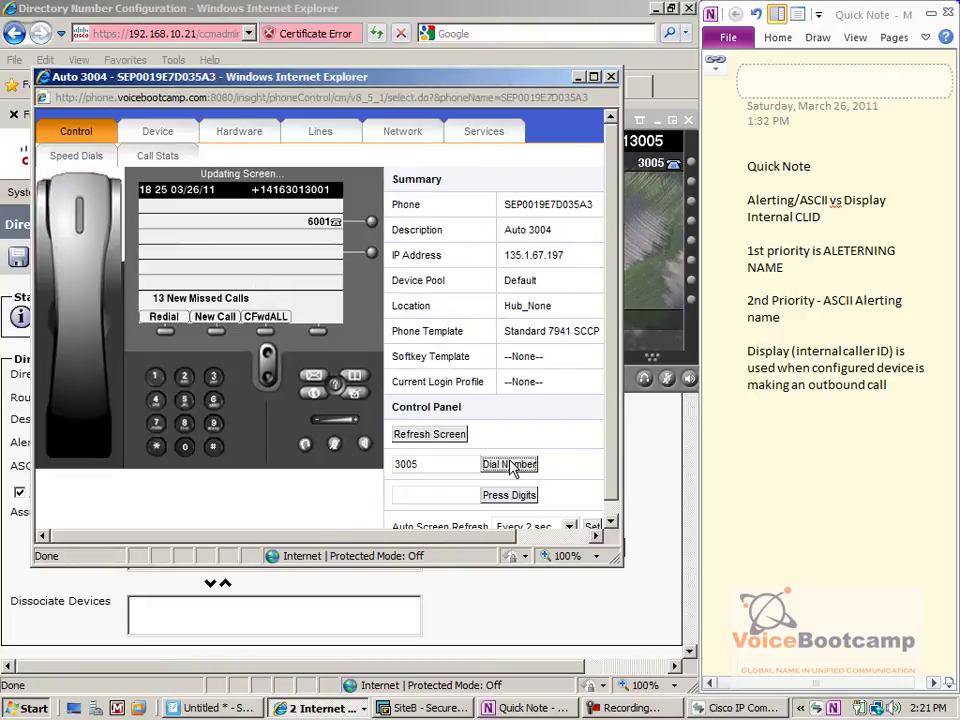
{"action": "left_click", "coordinate": [510, 465]}
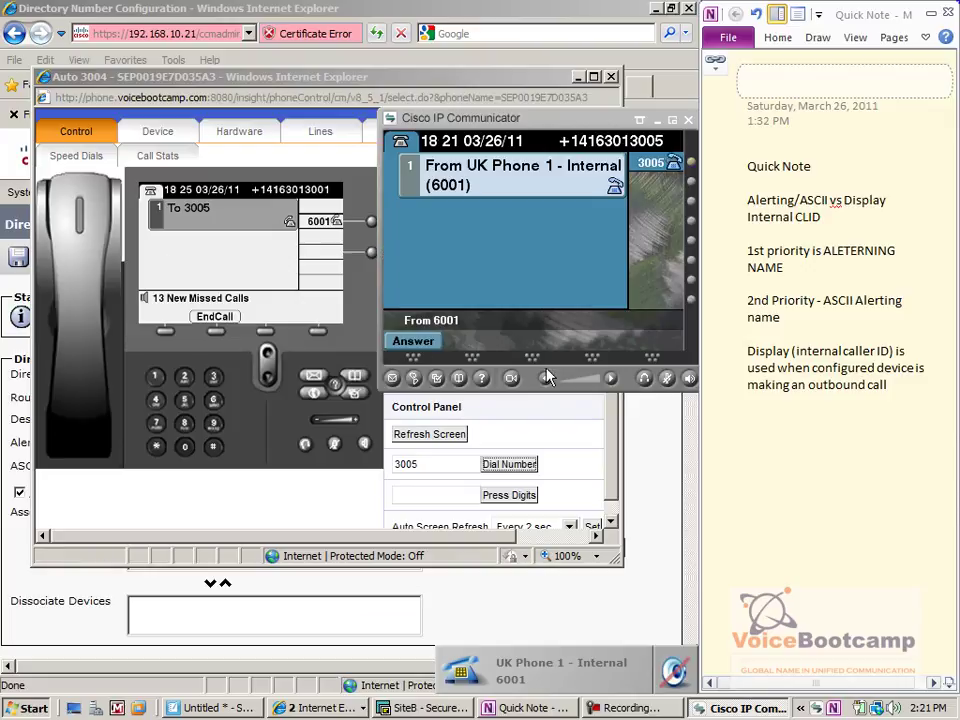
{"action": "left_click", "coordinate": [232, 341]}
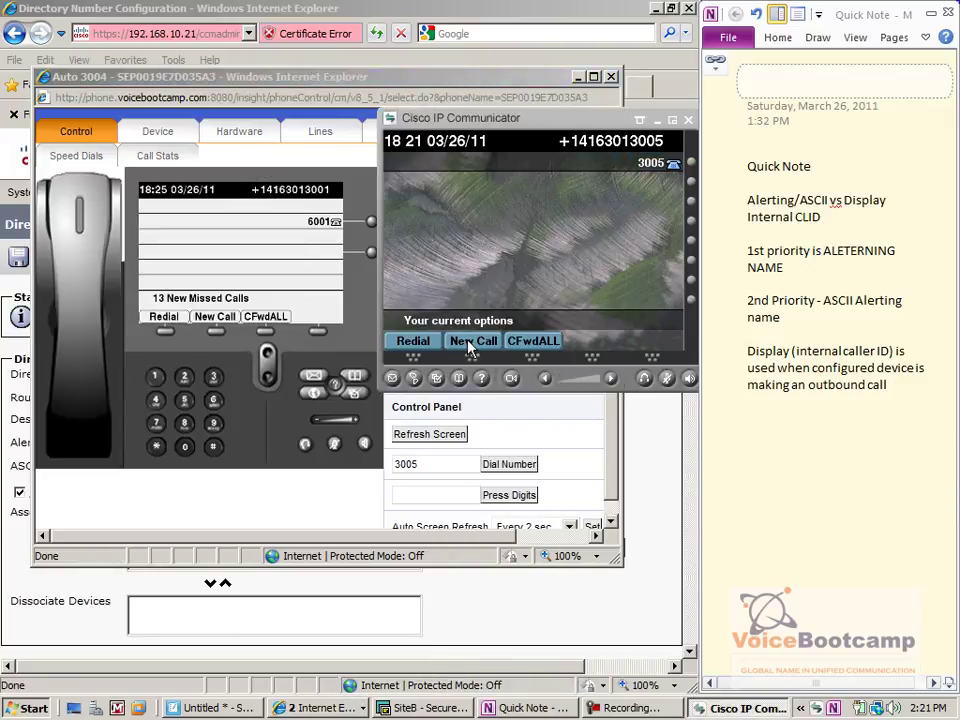
Dial 6001 from 3005, check it shows 'To UK Phone 1 - Alerting (6001)', then hang up
{"action": "left_click", "coordinate": [470, 342]}
{"action": "type", "text": "60"}
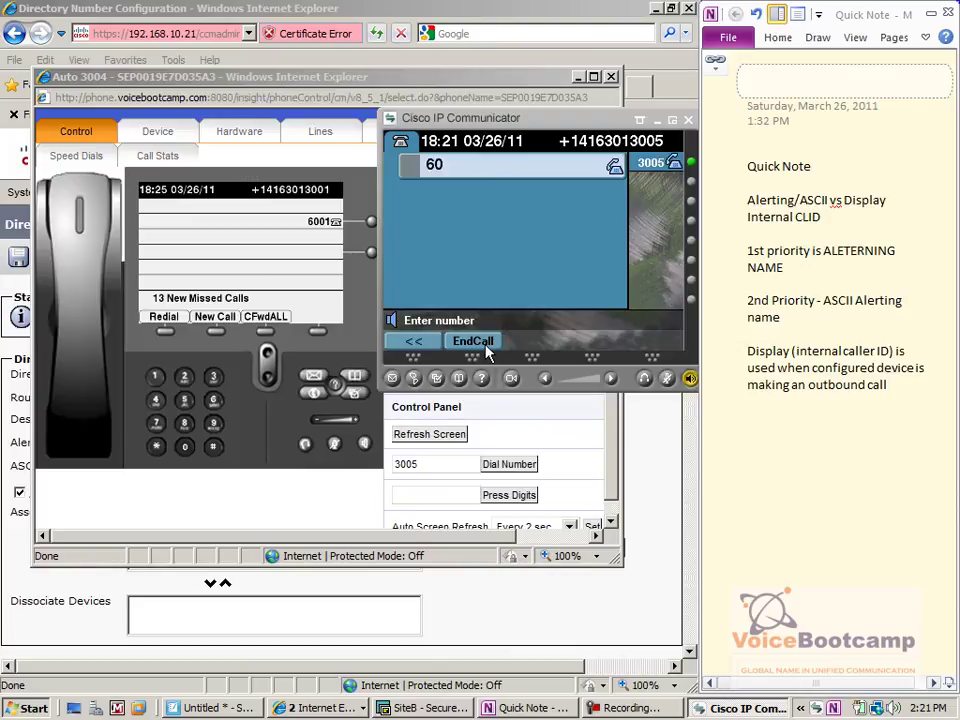
{"action": "type", "text": "01"}
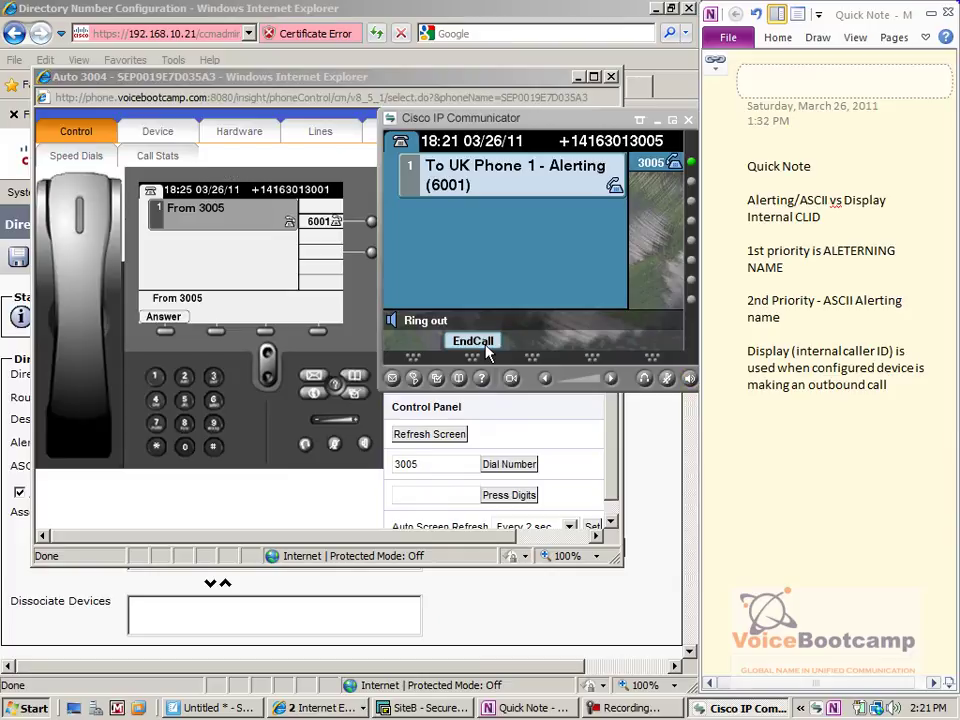
{"action": "left_click", "coordinate": [474, 341]}
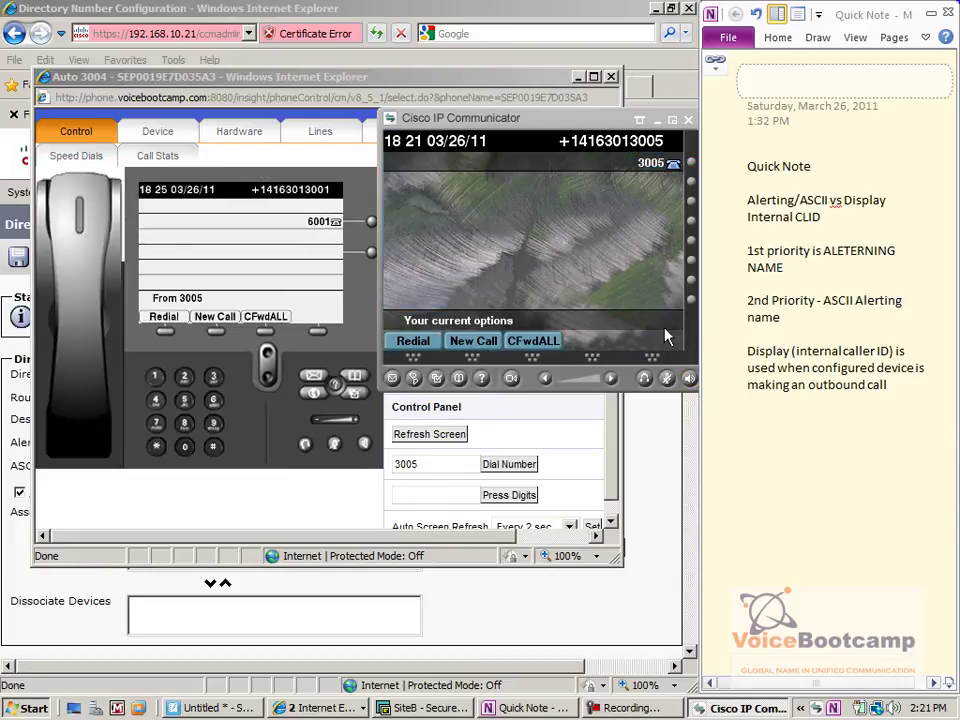
{"action": "left_click", "coordinate": [853, 427]}
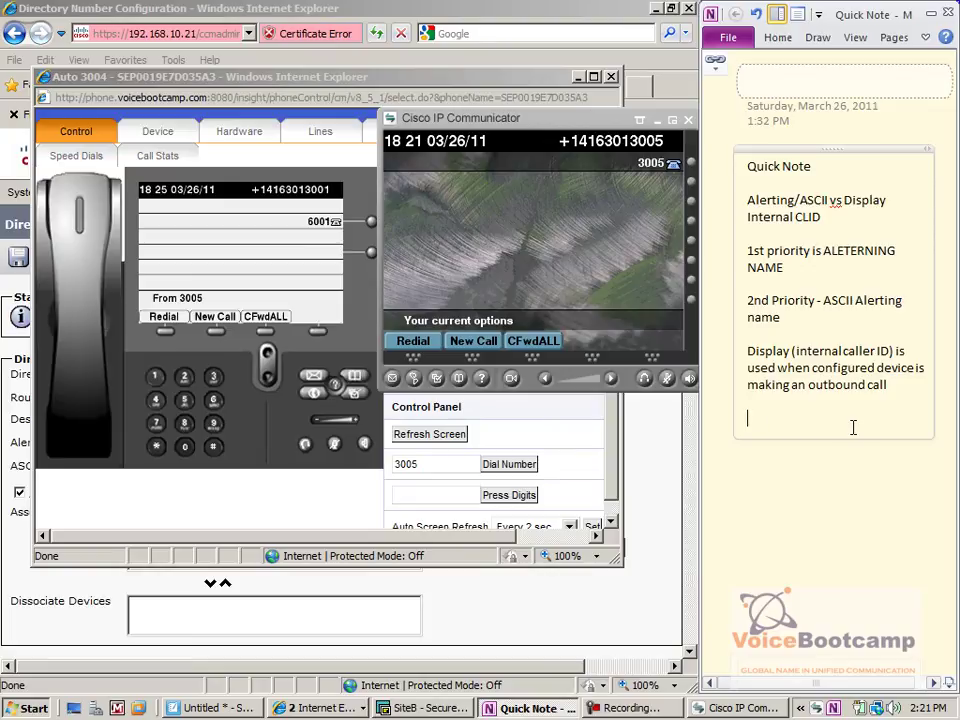
Note that calls TO the device use the Alerting name, calls from it use Display Internal caller ID
{"action": "type", "text": "When calls are b"}
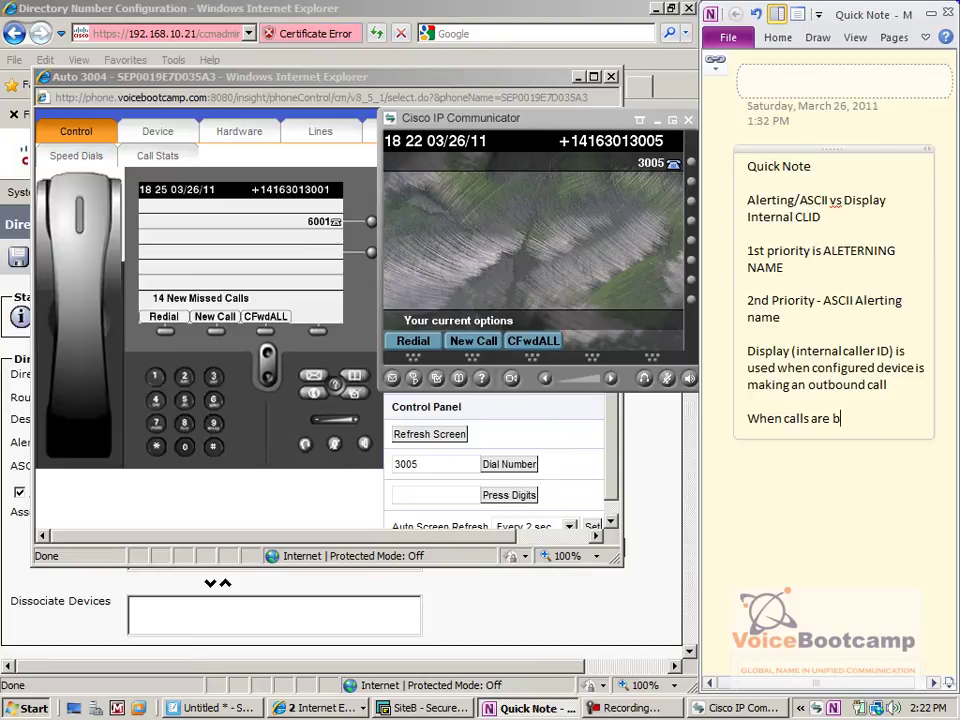
{"action": "type", "text": "eing made TO configf"}
{"action": "type", "text": "f"}
{"action": "key", "text": "BackSpace"}
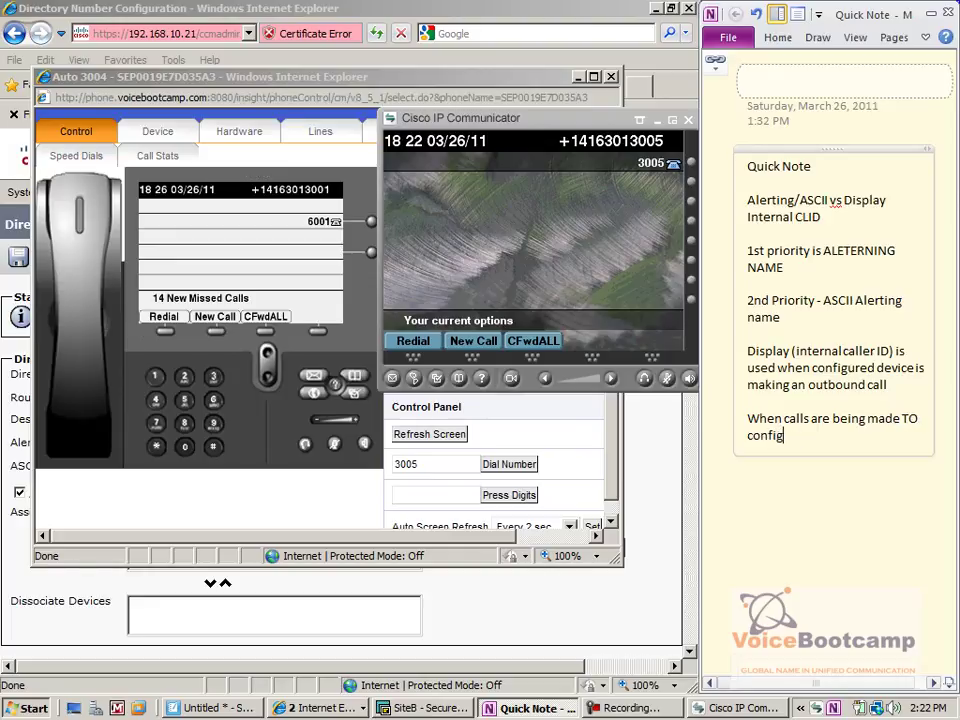
{"action": "type", "text": "ured Device, Al"}
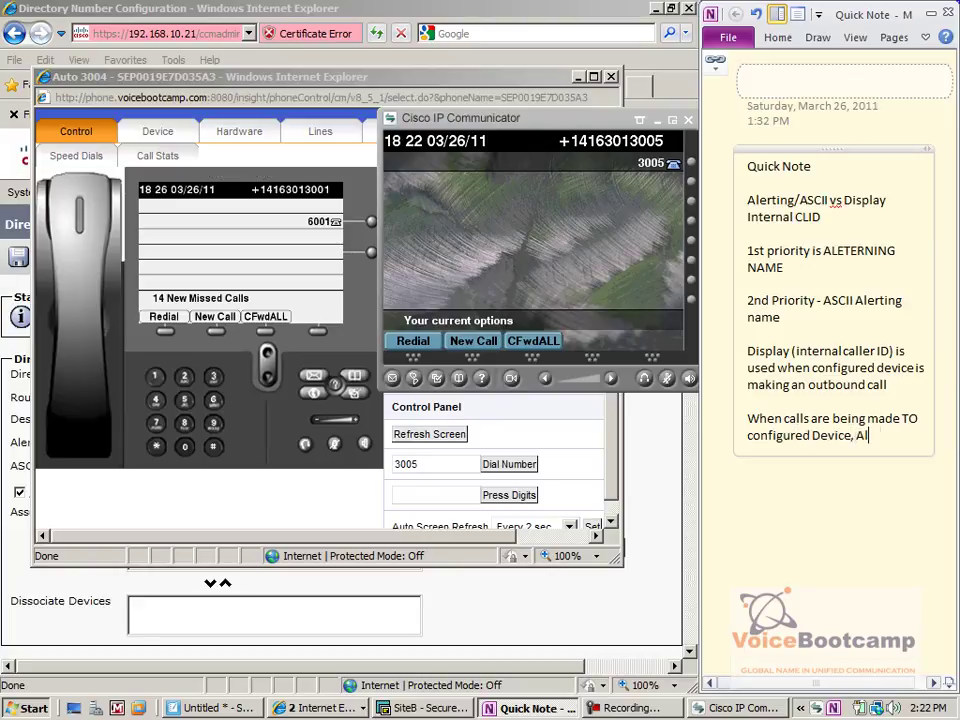
{"action": "type", "text": "terting name"}
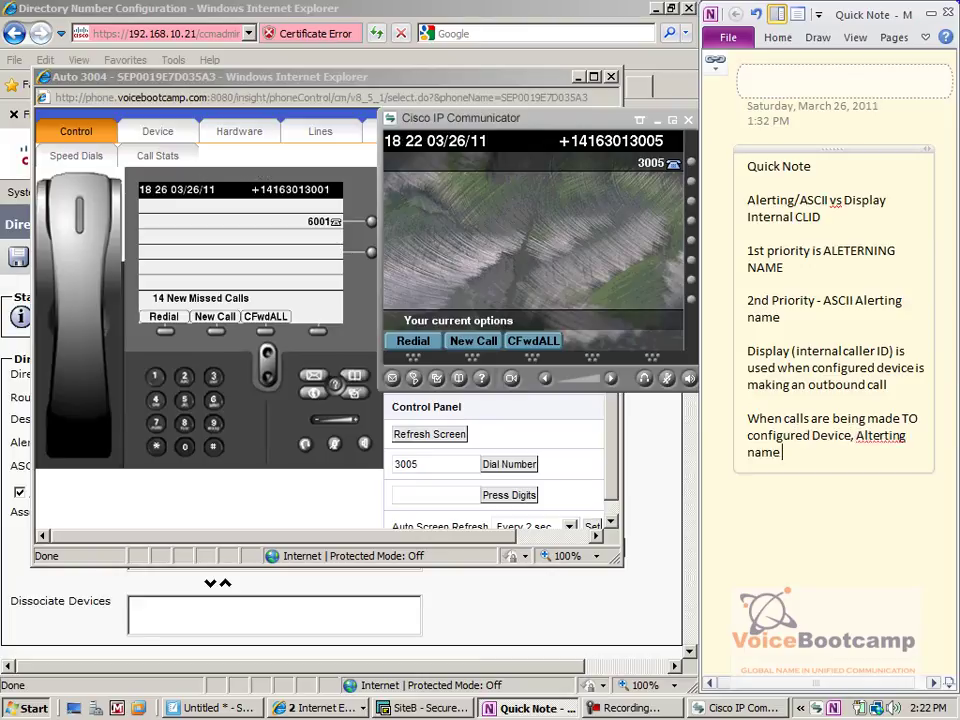
{"action": "key", "text": "BackSpace"}
{"action": "key", "text": "BackSpace"}
{"action": "key", "text": "BackSpace"}
{"action": "key", "text": "BackSpace"}
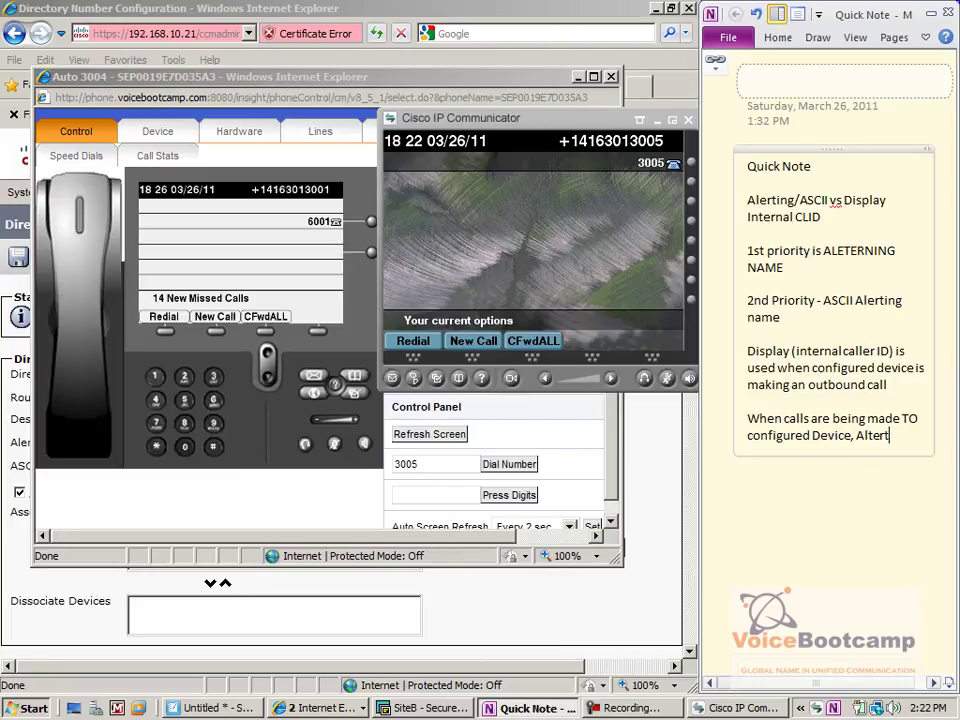
{"action": "key", "text": "BackSpace"}
{"action": "key", "text": "BackSpace"}
{"action": "key", "text": "BackSpace"}
{"action": "type", "text": "erting name is used."}
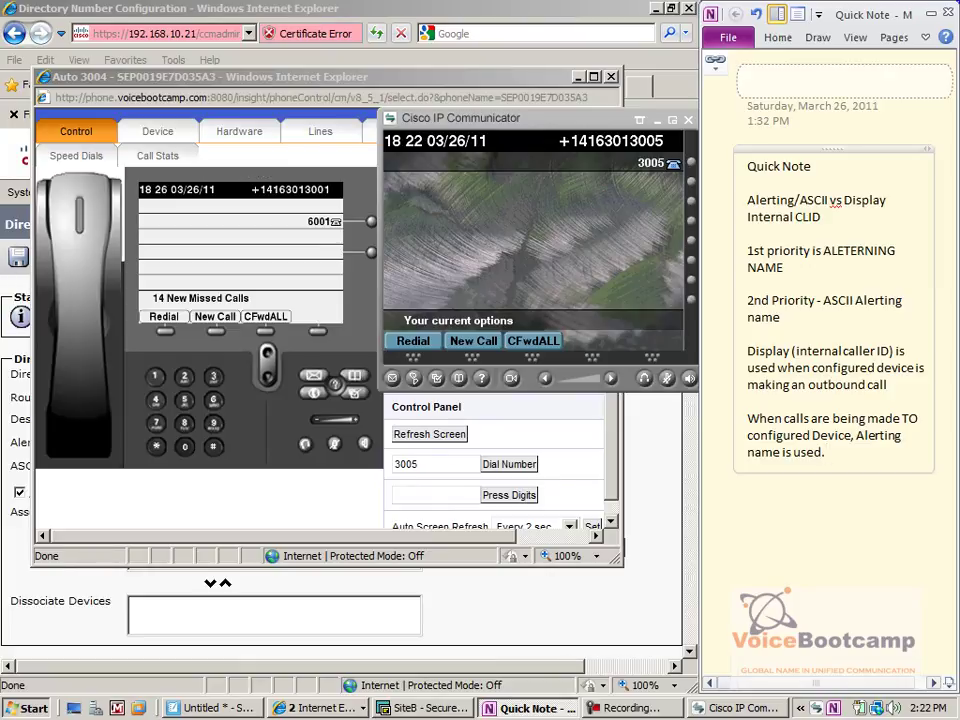
{"action": "key", "text": "Return"}
{"action": "type", "text": "When "}
{"action": "type", "text": "calls are being mad"}
{"action": "type", "text": "e from confi"}
{"action": "type", "text": "gured devi"}
{"action": "type", "text": "Device"}
{"action": "type", "text": ", Display Internal c"}
{"action": "type", "text": "aller ID is being used."}
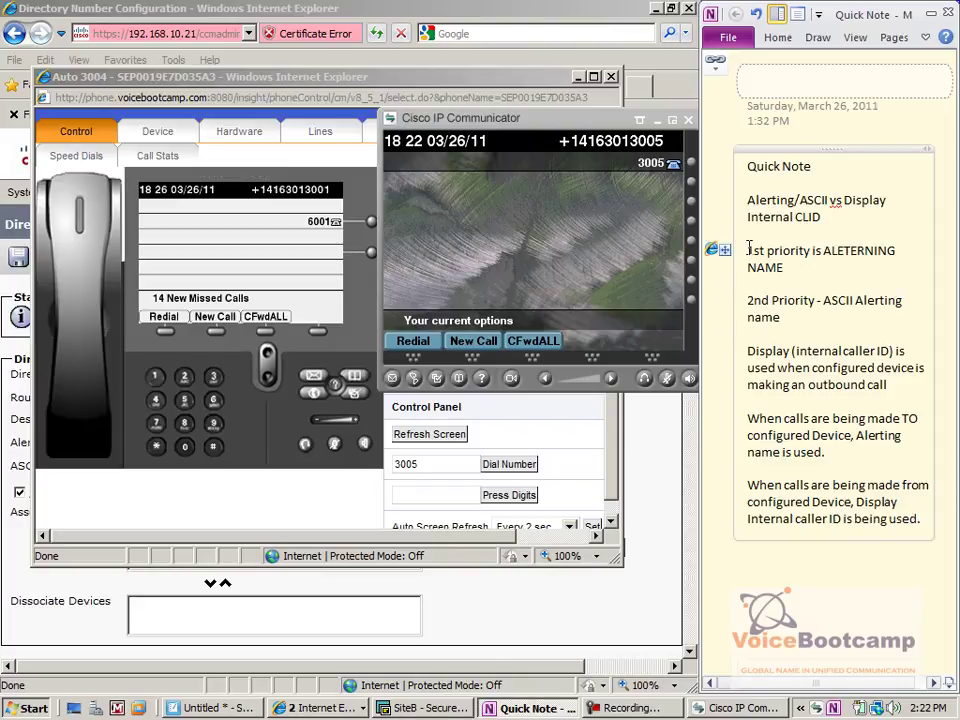
Bring line 6001's directory number page forward and scroll to External Phone Number Mask
{"action": "left_click", "coordinate": [654, 120]}
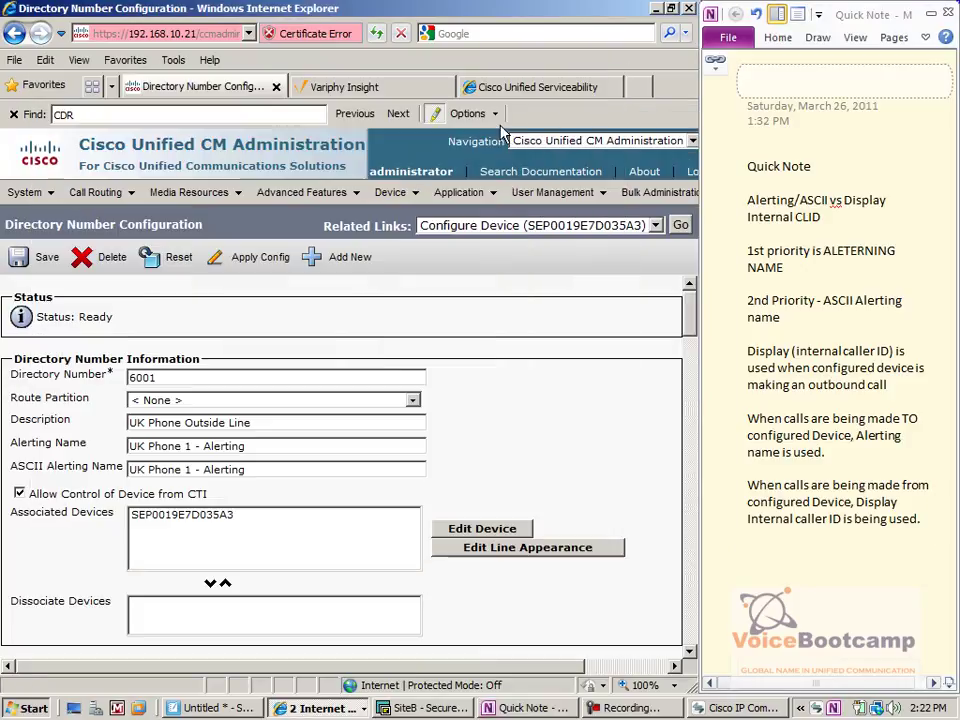
{"action": "left_click", "coordinate": [432, 62]}
{"action": "scroll", "coordinate": [420, 440], "scroll_direction": "down", "scroll_amount": 8}
{"action": "scroll", "coordinate": [422, 413], "scroll_direction": "up", "scroll_amount": 4}
{"action": "scroll", "coordinate": [422, 410], "scroll_direction": "down", "scroll_amount": 10}
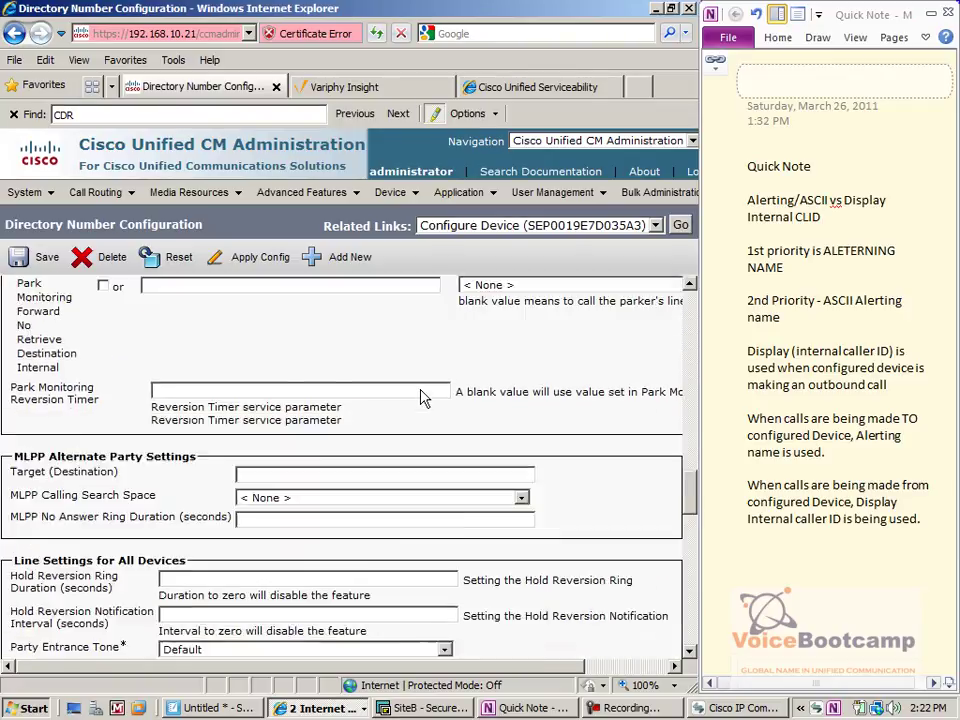
{"action": "scroll", "coordinate": [421, 397], "scroll_direction": "down", "scroll_amount": 10}
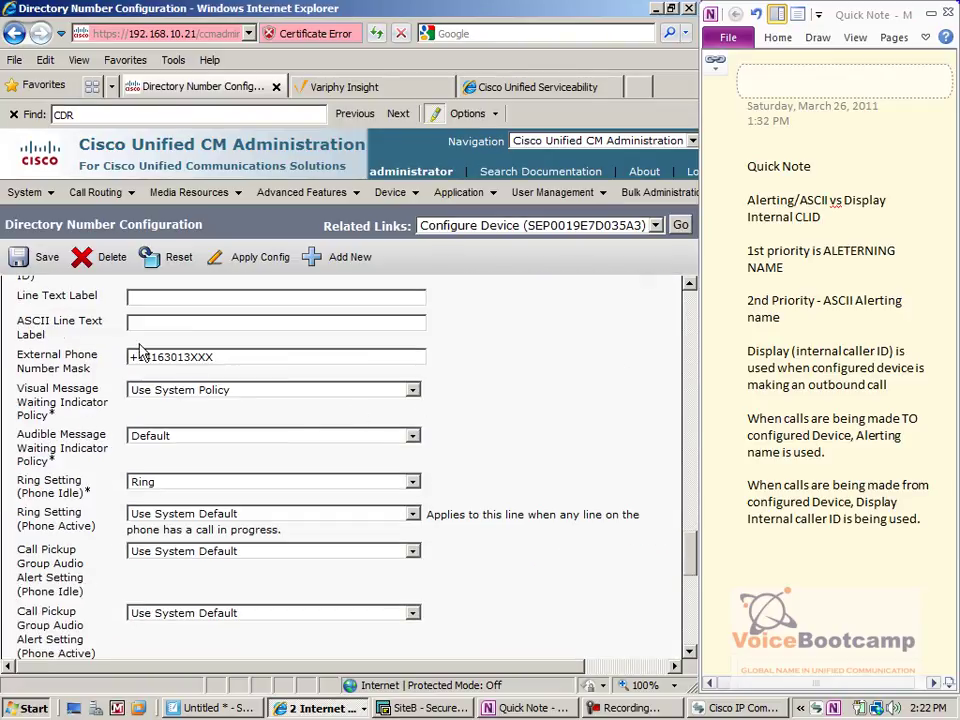
Replace the mask +14163013XXX with +44208016XXX, save, and return to the Auto 3004 window
{"action": "left_click_drag", "start_coordinate": [20, 355], "coordinate": [96, 369]}
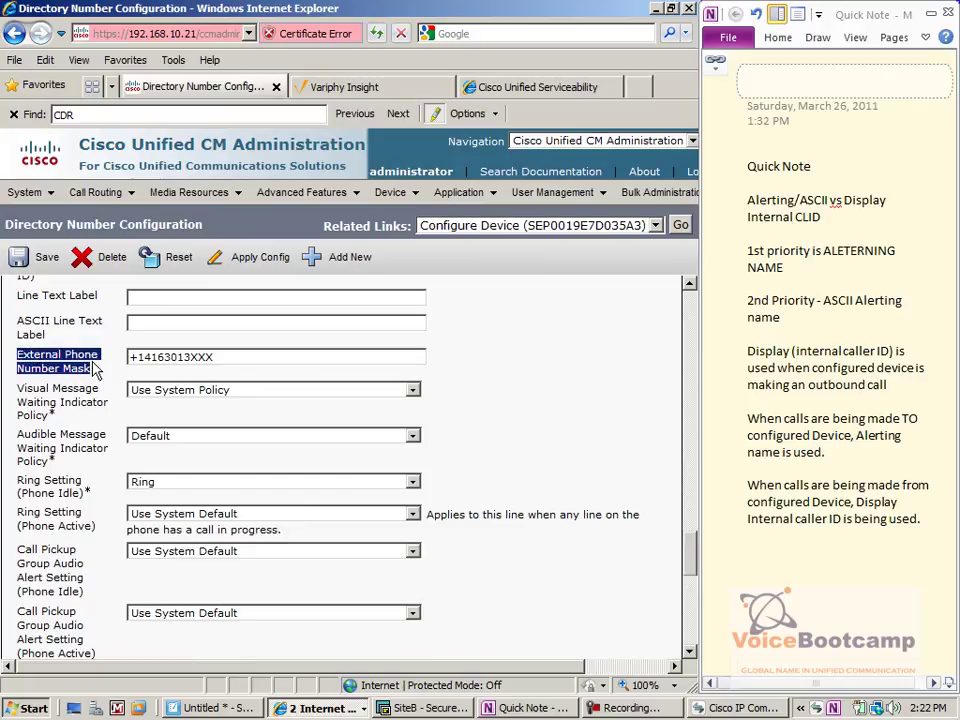
{"action": "left_click_drag", "start_coordinate": [271, 358], "coordinate": [3, 312]}
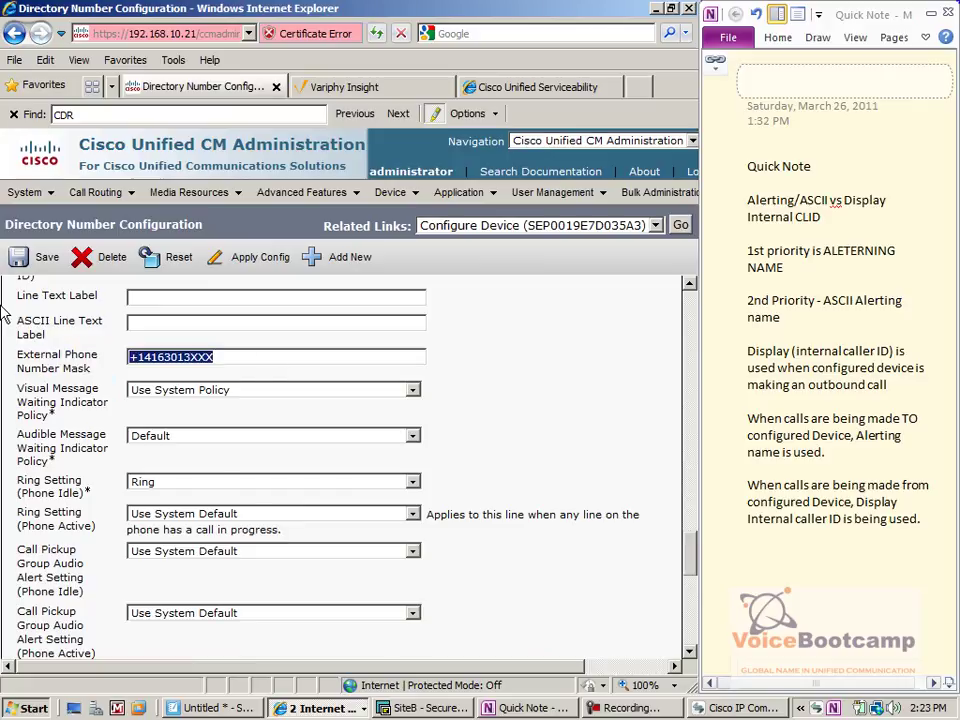
{"action": "type", "text": "+442080"}
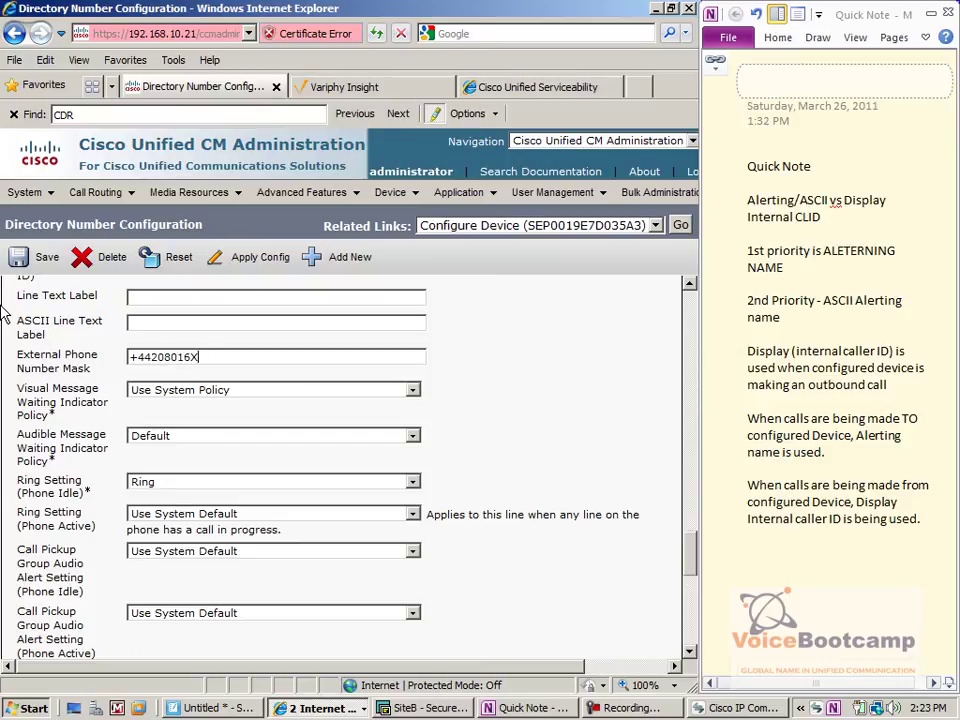
{"action": "left_click_drag", "start_coordinate": [253, 357], "coordinate": [146, 420]}
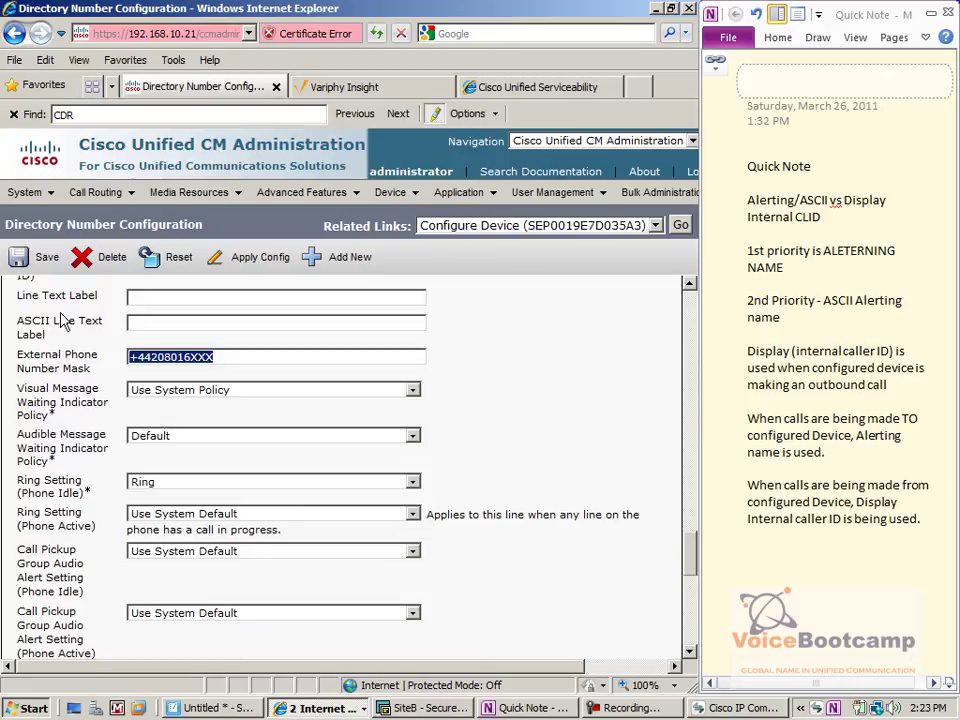
{"action": "left_click_drag", "start_coordinate": [134, 358], "coordinate": [115, 373]}
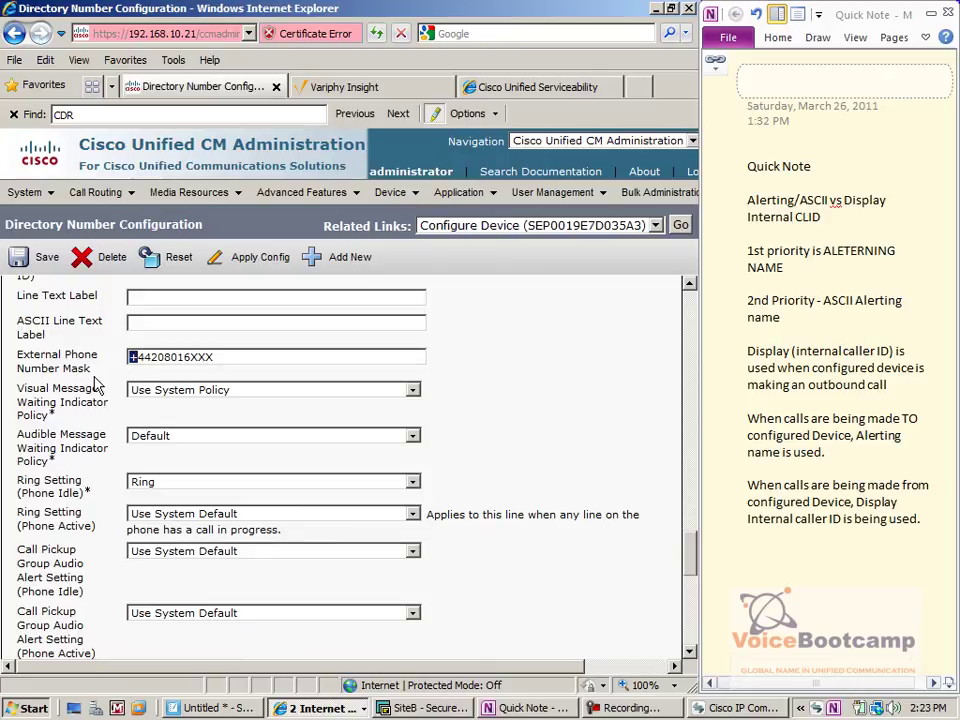
{"action": "left_click", "coordinate": [42, 256]}
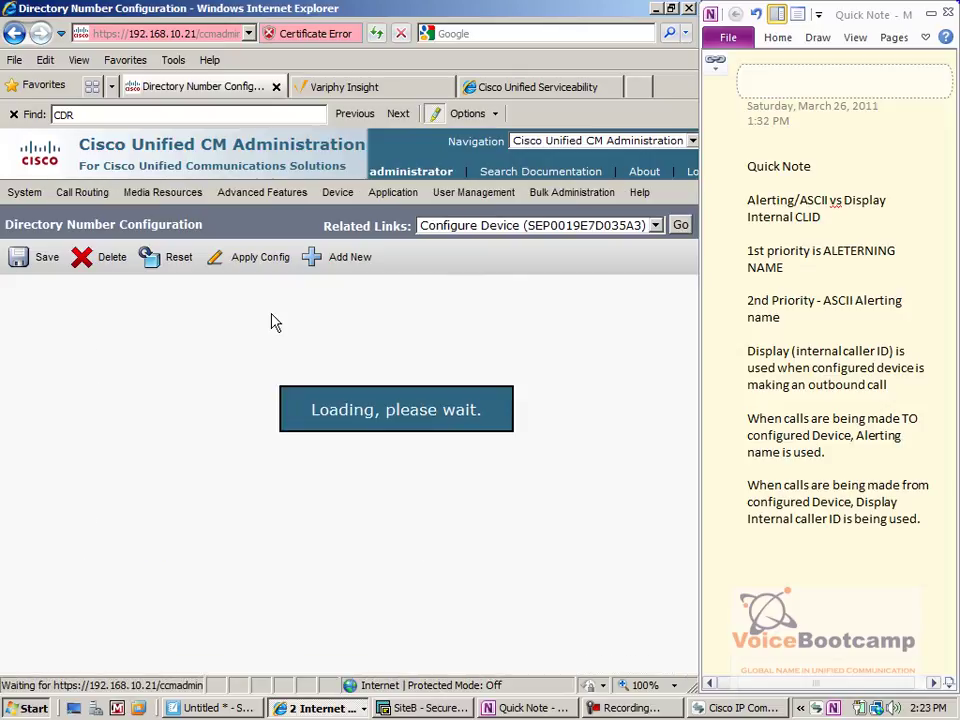
{"action": "left_click", "coordinate": [352, 713]}
{"action": "left_click", "coordinate": [352, 669]}
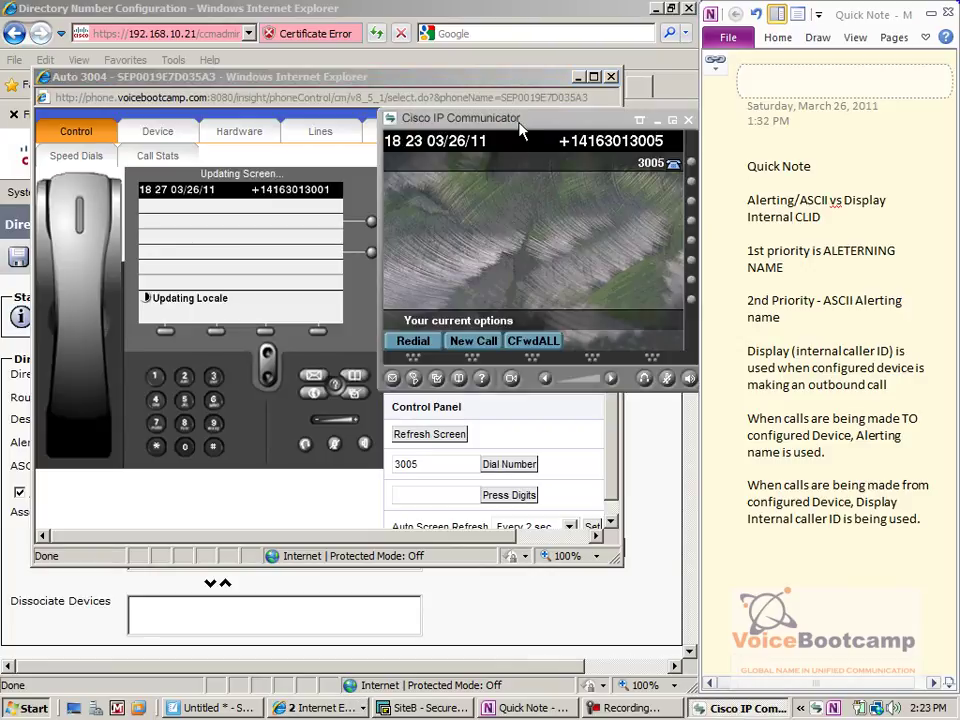
Shift the IP Communicator window aside and bring the Auto 3004 Internet Explorer window forward
{"action": "left_click_drag", "start_coordinate": [519, 130], "coordinate": [576, 138]}
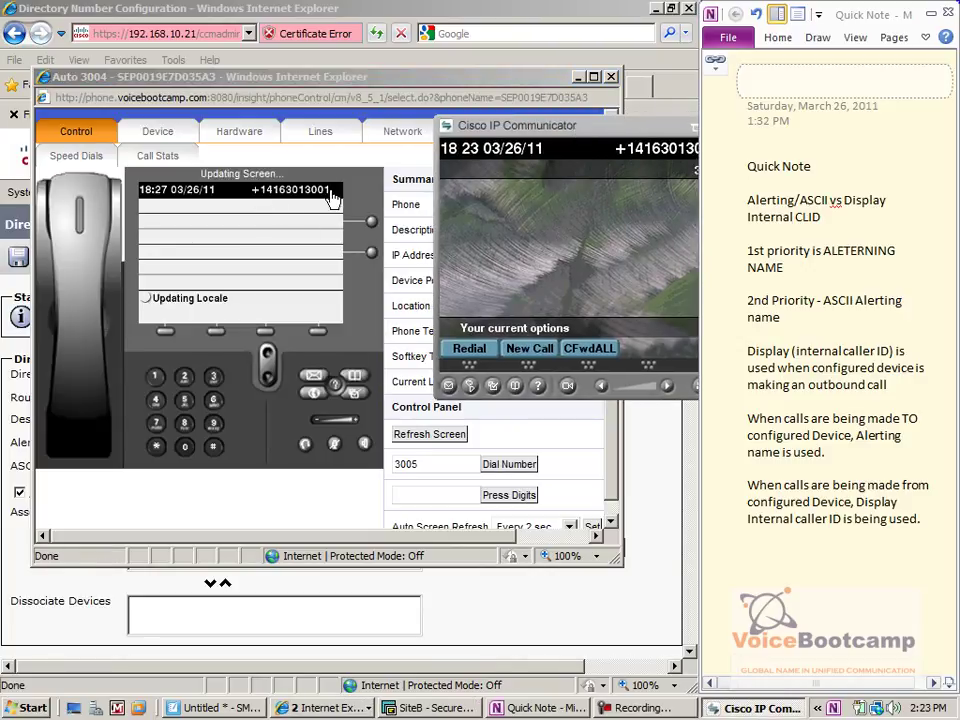
{"action": "left_click", "coordinate": [252, 198]}
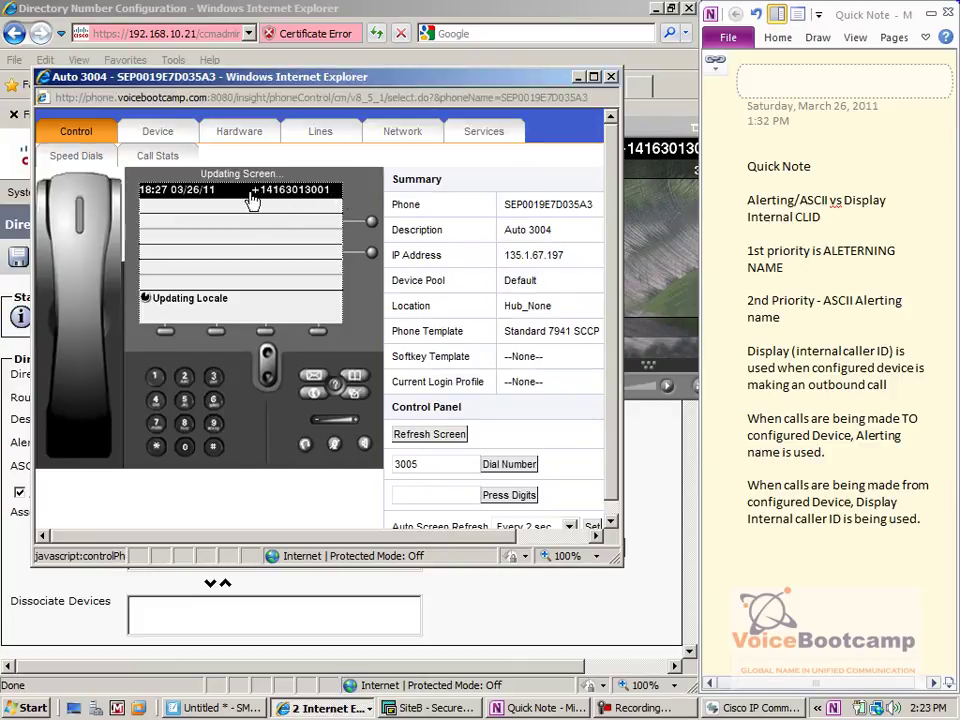